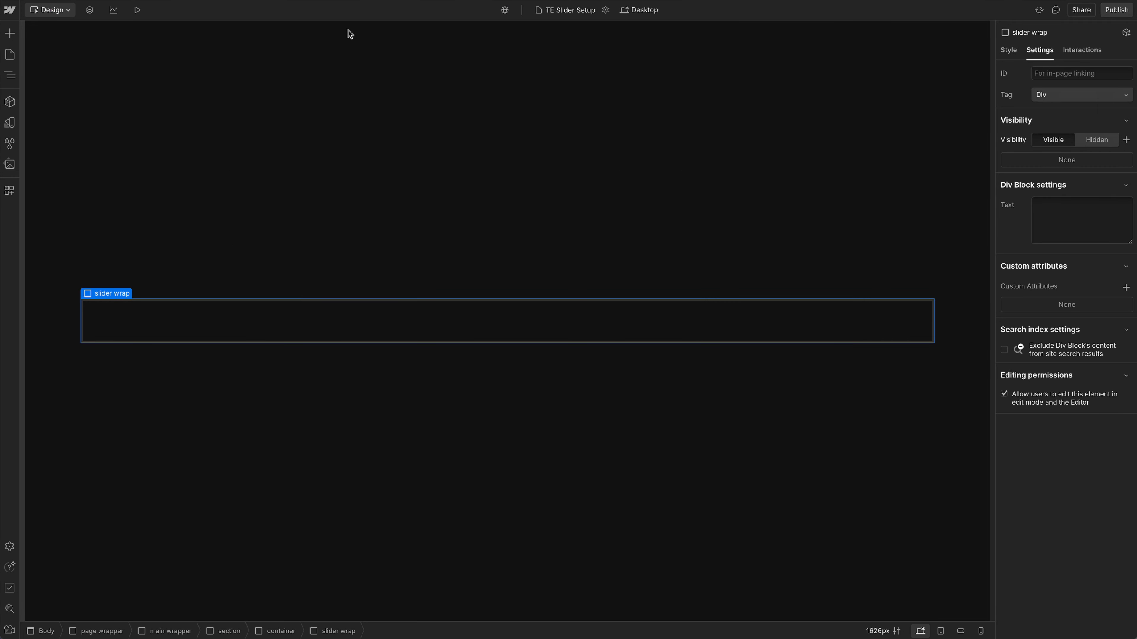
Step: Add the custom attribute te-slider with an empty value to the slider wrap
click(1128, 286)
text(te-slider)
click(1086, 454)
Step: Add a div block inside the slider wrap and give it the new class "slider track"
click(10, 33)
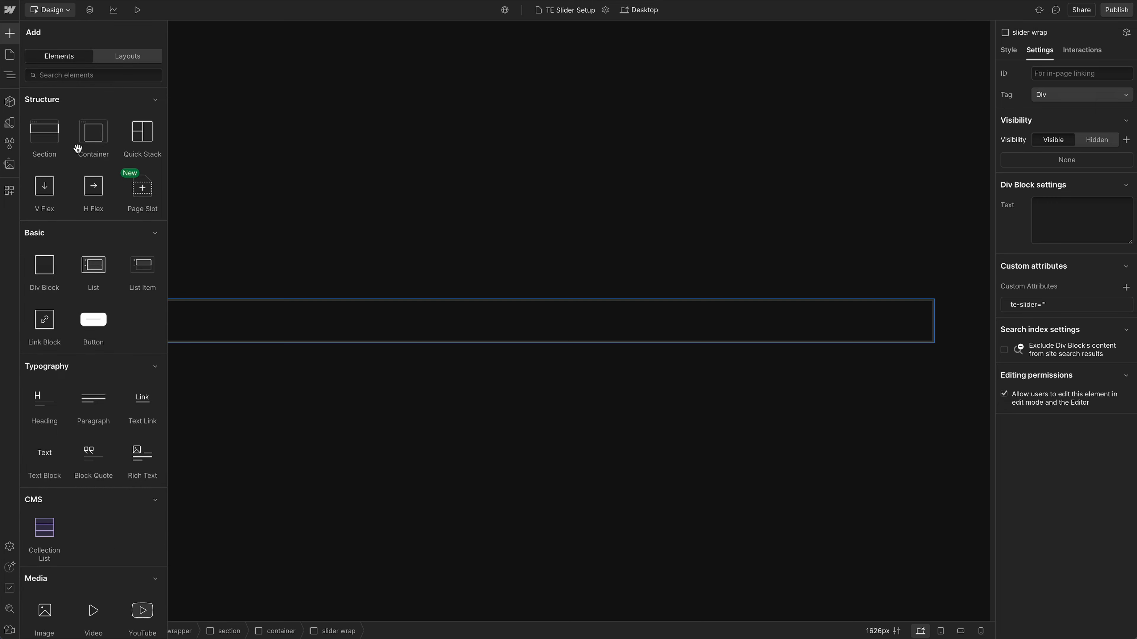
click(39, 277)
click(1008, 49)
click(1043, 87)
text(slider)
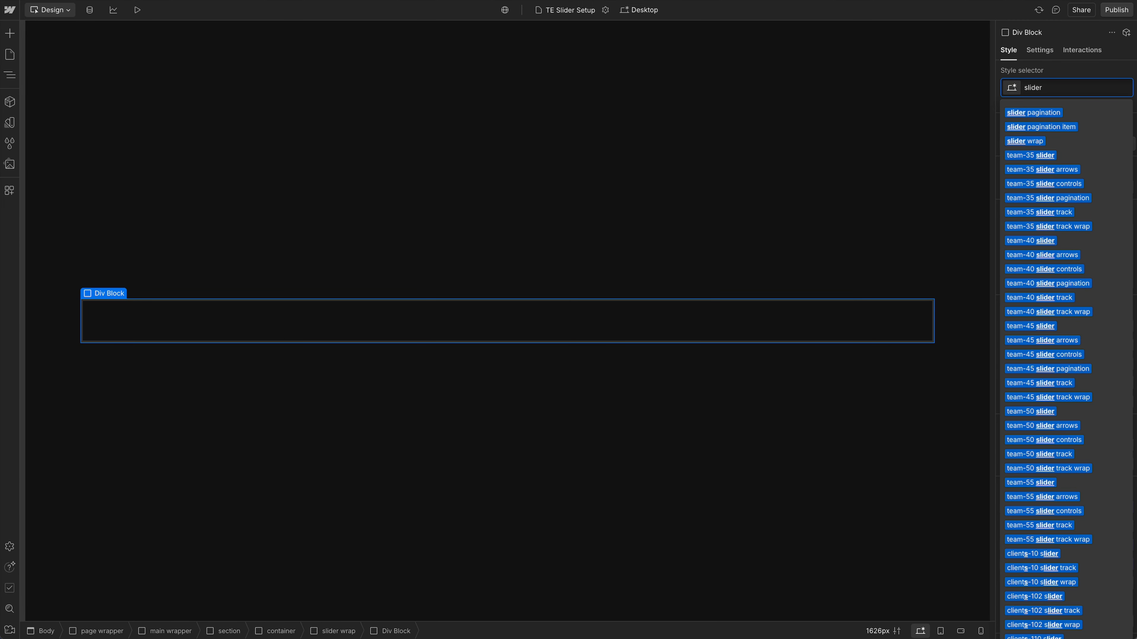
text( track)
key(Return)
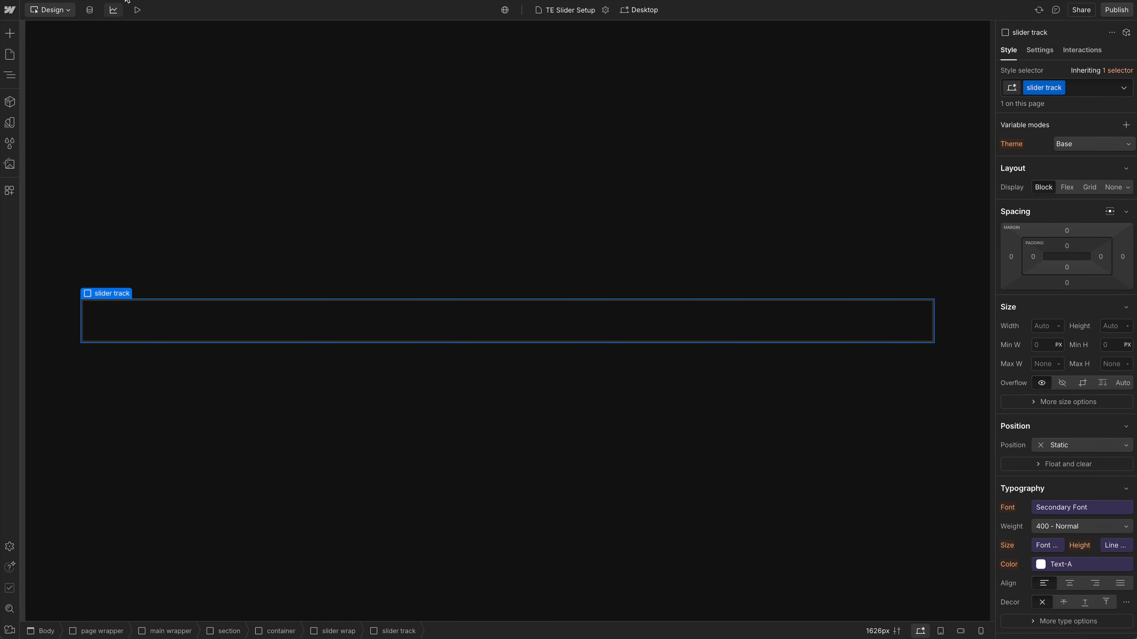
Step: Switch to the Powerup Docs and copy the te-slider-track attribute name from the Track setup entry
key(ctrl+Tab)
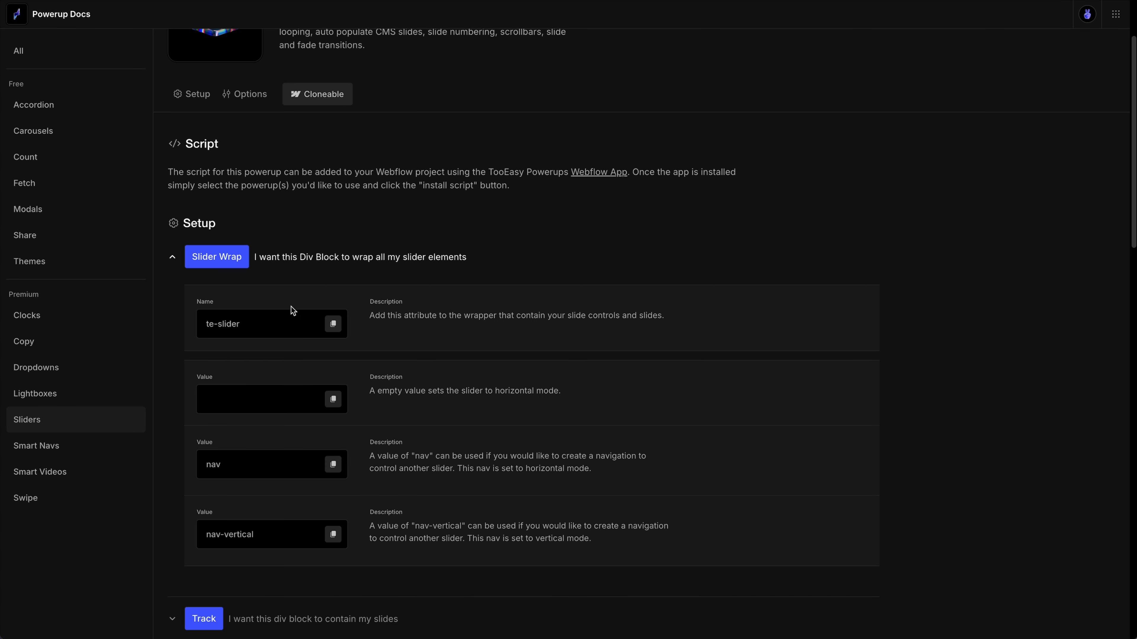
click(210, 258)
click(231, 297)
click(333, 368)
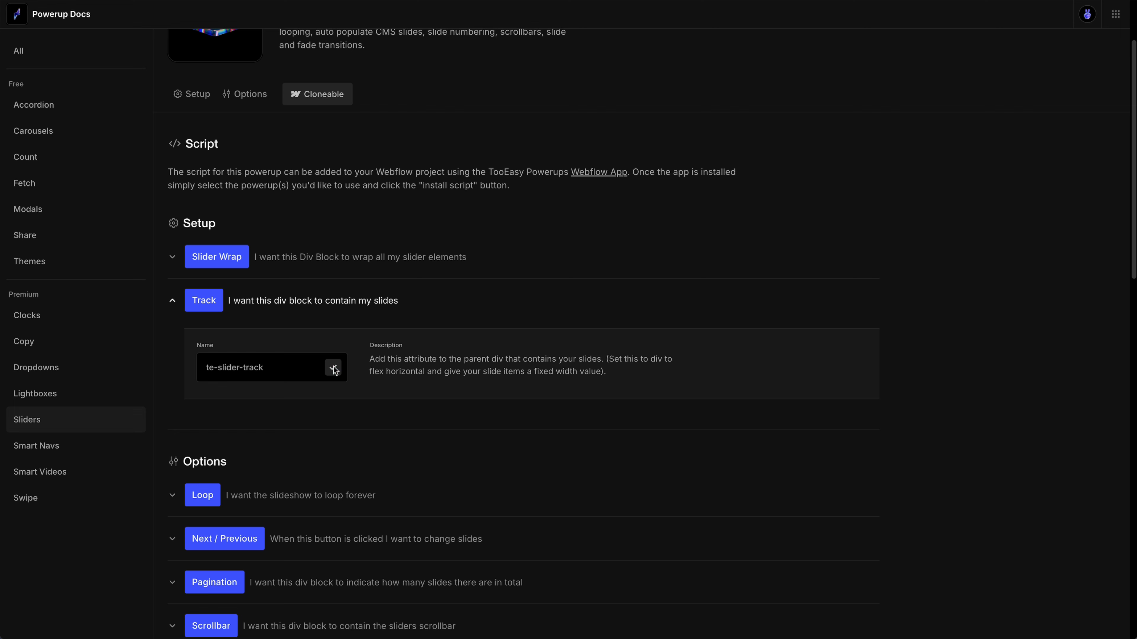
Step: Return to Webflow and add the copied te-slider-track custom attribute to the slider track
key(ctrl+shift+Tab)
click(1039, 50)
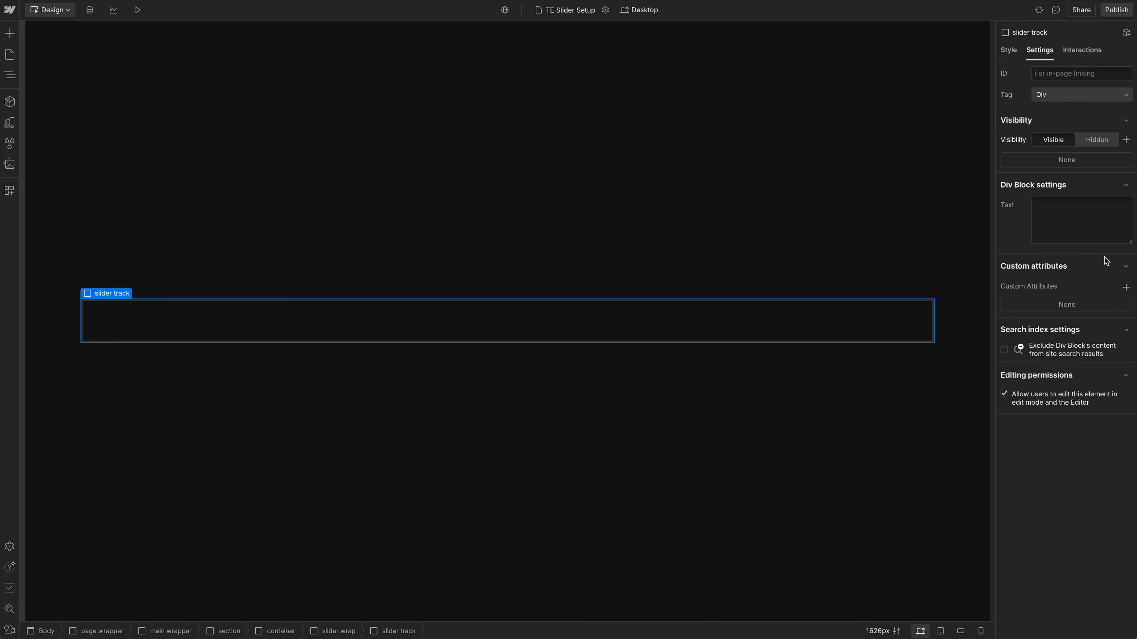
click(1125, 288)
key(ctrl+v)
click(1076, 444)
Step: Set the slider track to a horizontal flex layout with a 0 rem gap
click(1009, 50)
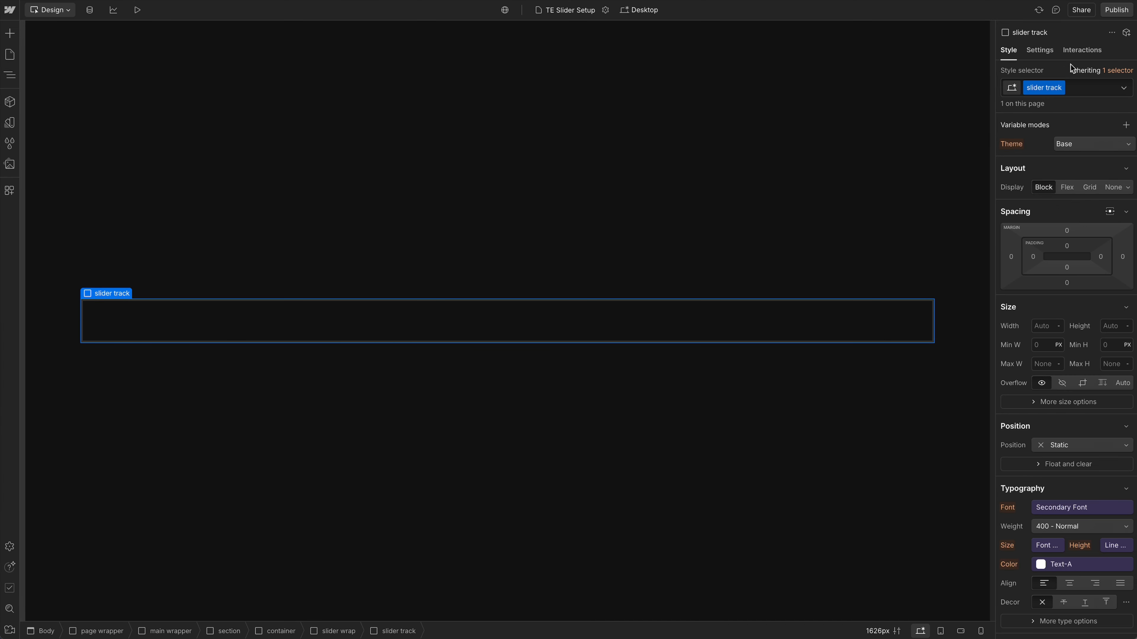
click(1069, 186)
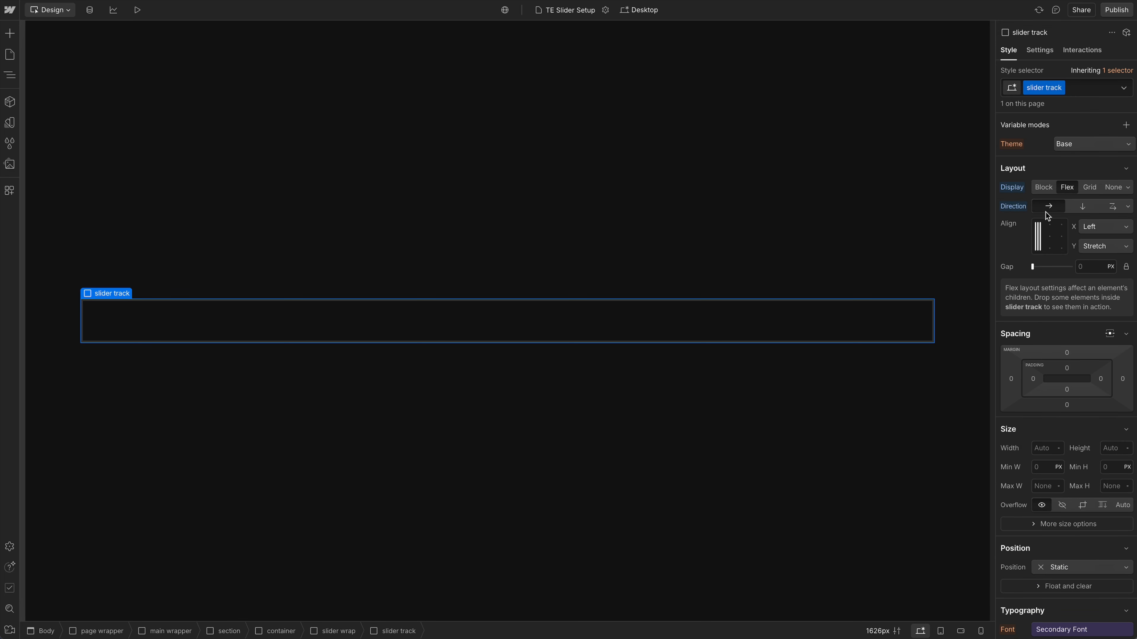
click(1092, 267)
text(0rem)
key(Return)
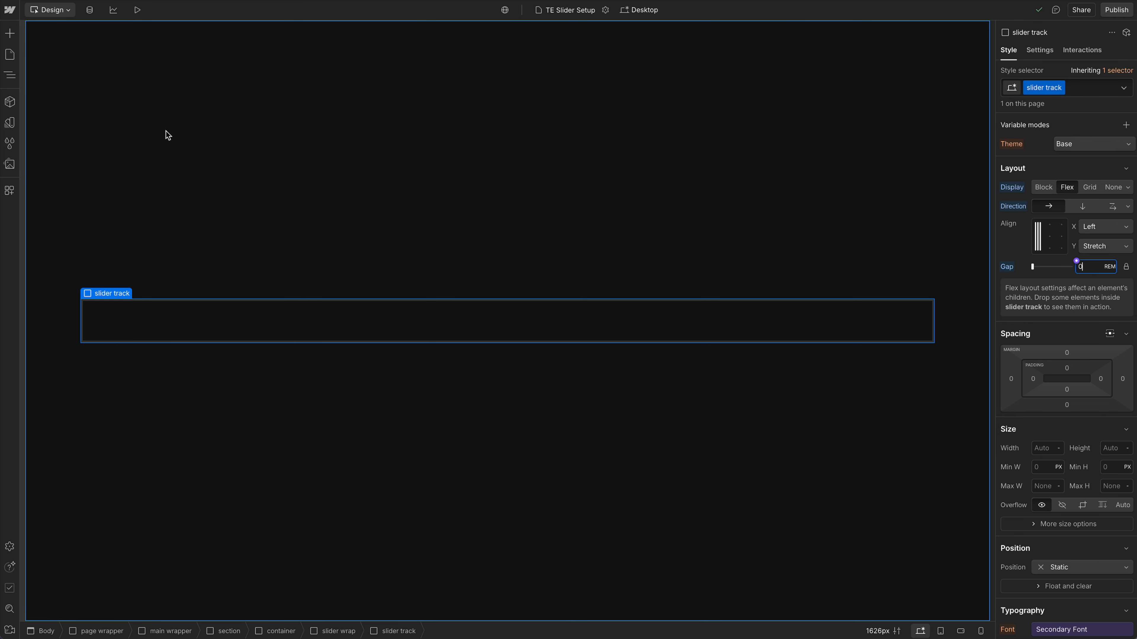
Step: Add a div block inside the slider track with the class "slider track item" and set its width to 25%
click(9, 33)
drag(42, 286, 517, 320)
key(ctrl+Return)
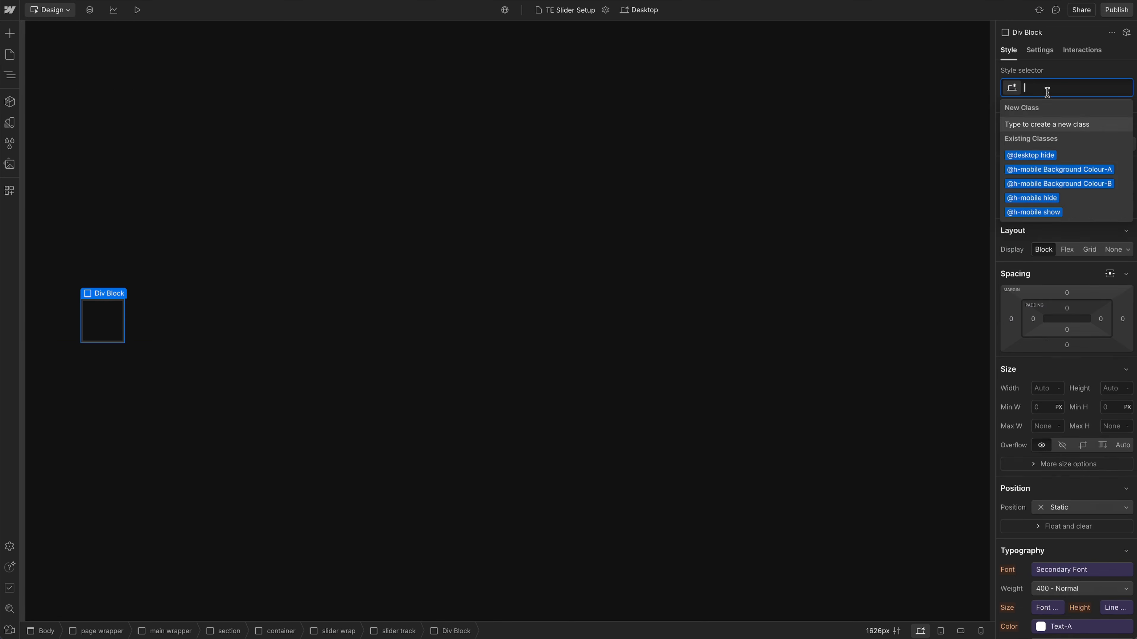
text(slider track item)
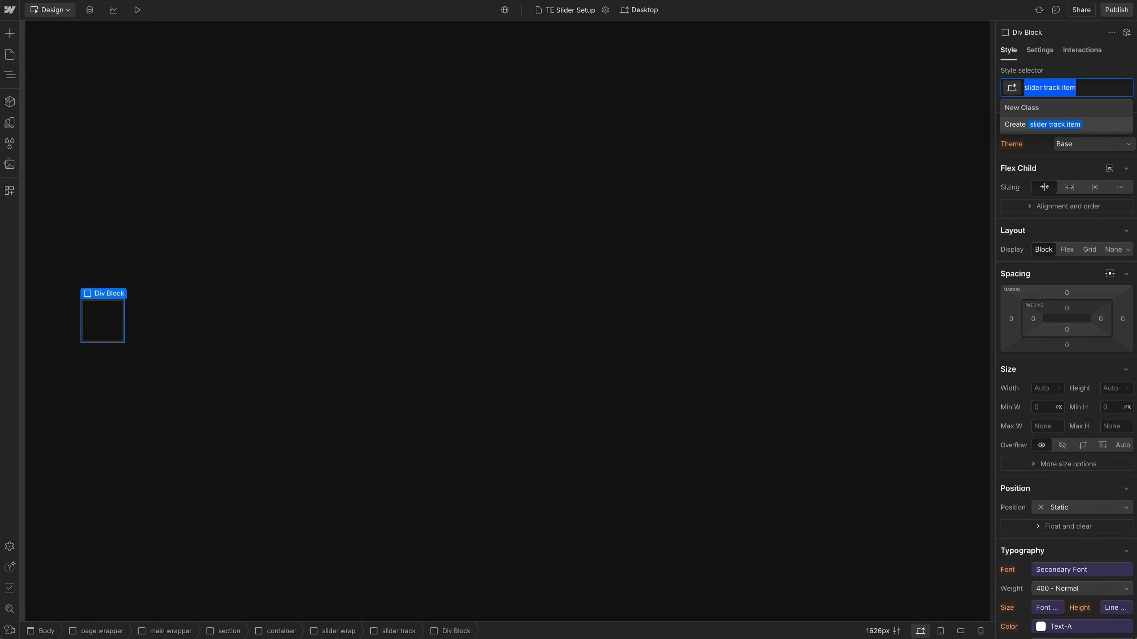
key(Return)
click(1046, 388)
text(25%)
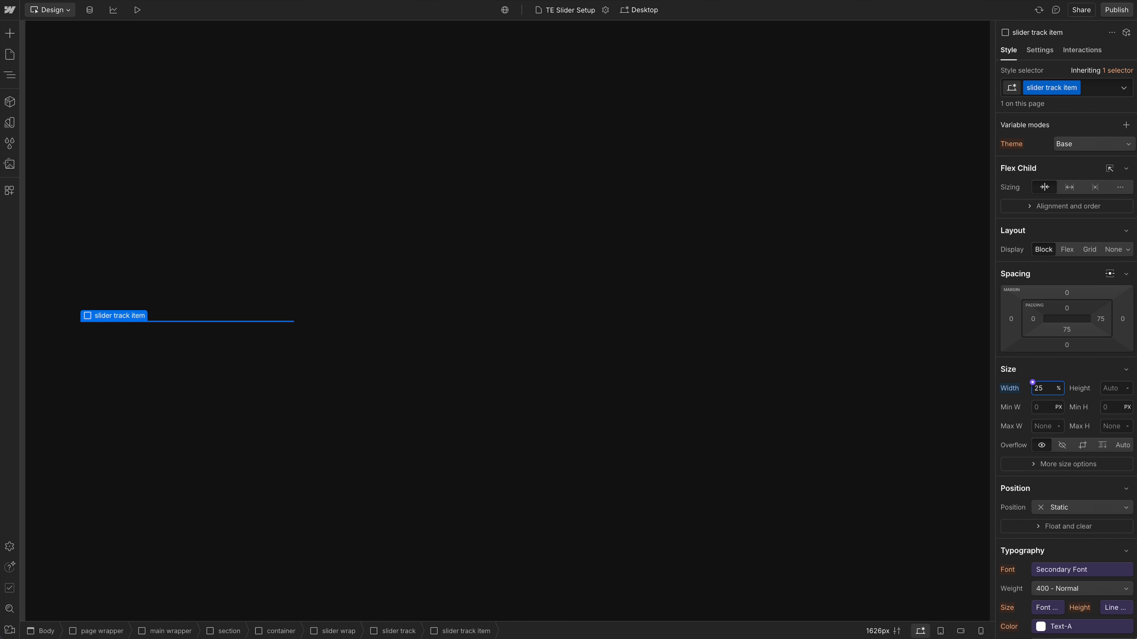
Step: Add a div block inside the slider track item with the class "slider card"
click(10, 33)
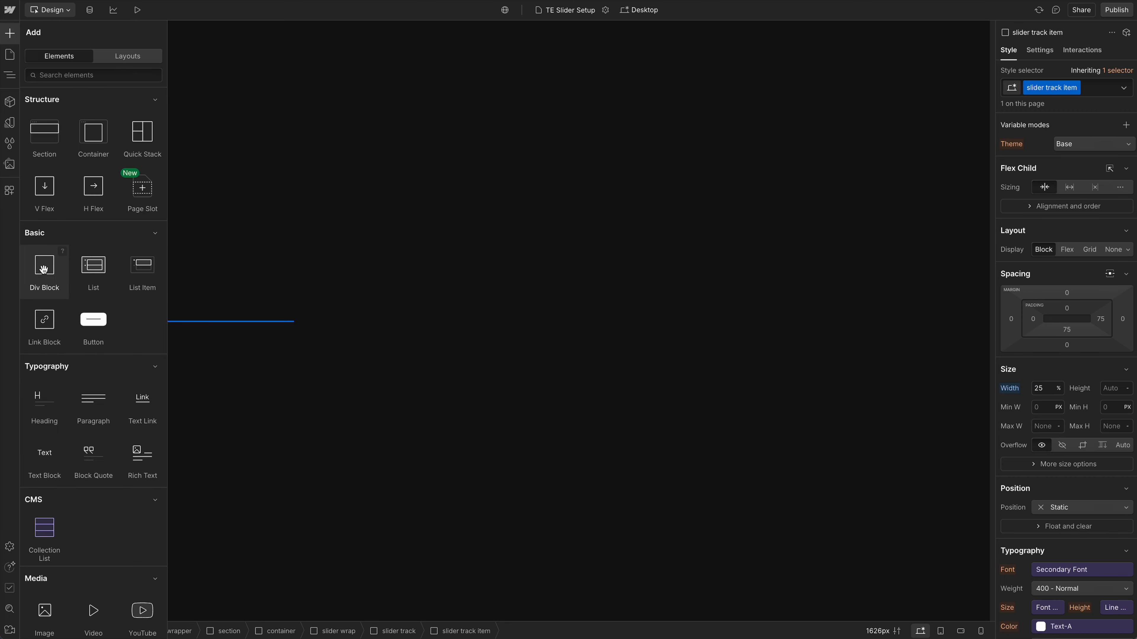
click(60, 277)
click(1039, 88)
text(slider card)
key(Return)
Step: Add a div block inside the slider card with the class "slider card visual"
click(10, 33)
click(56, 270)
click(1118, 93)
text(slider card visual)
key(Return)
Step: Duplicate the slider card visual and replace the copy's class with "slider card body"
key(super+d)
click(1094, 96)
key(BackSpace)
text(slider card body)
key(Return)
Step: Add a div block inside the slider card body with the class "slider card body title"
click(6, 33)
click(55, 271)
click(1043, 89)
text(slider card body title)
key(Return)
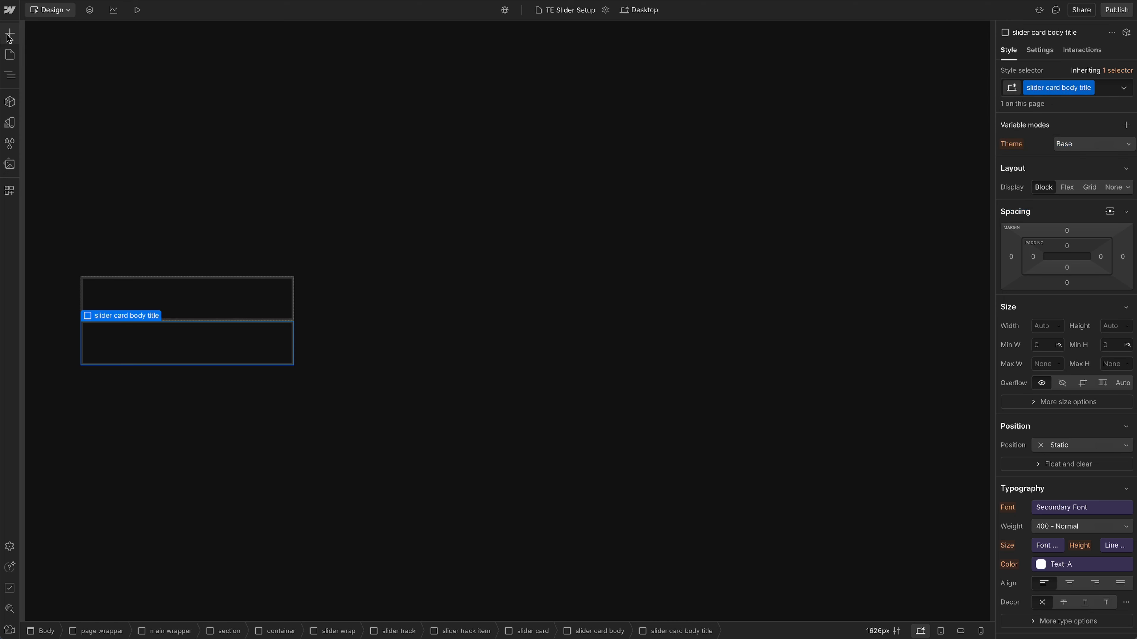
Step: Insert a text block in the slider card body title and make it read "Slide Title"
click(8, 34)
click(130, 341)
double_click(131, 344)
key(BackSpace)
text(Slide Title)
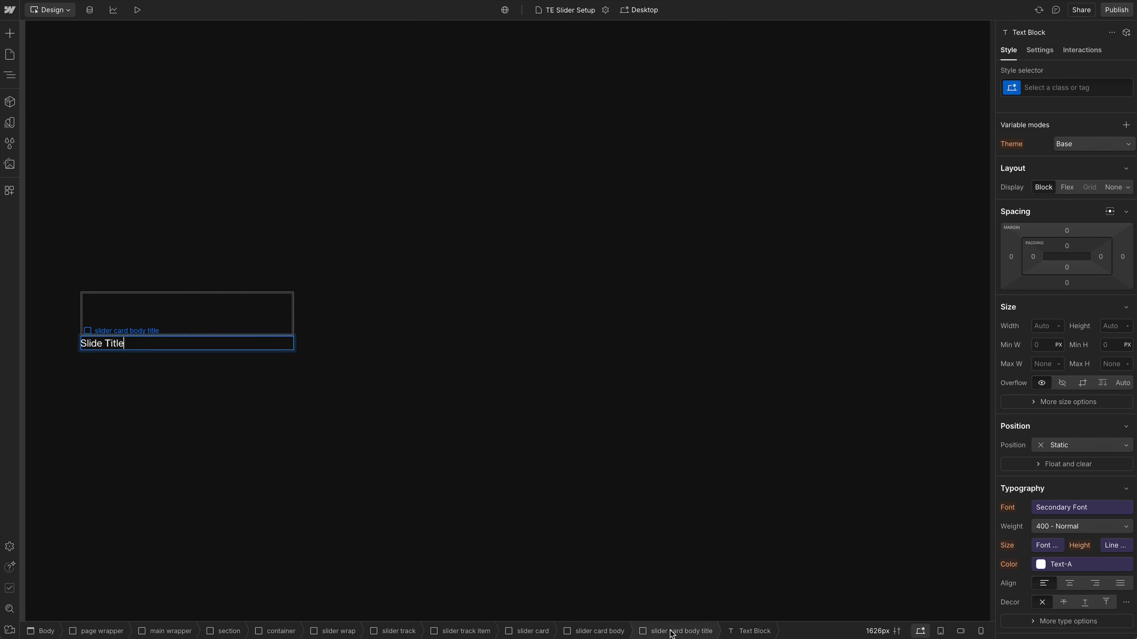
Step: Add the h6 class to the slider card body title
key(Escape)
click(1057, 104)
key(Escape)
Step: Set the slider card to a vertical flex layout with a 1 rem gap
click(9, 74)
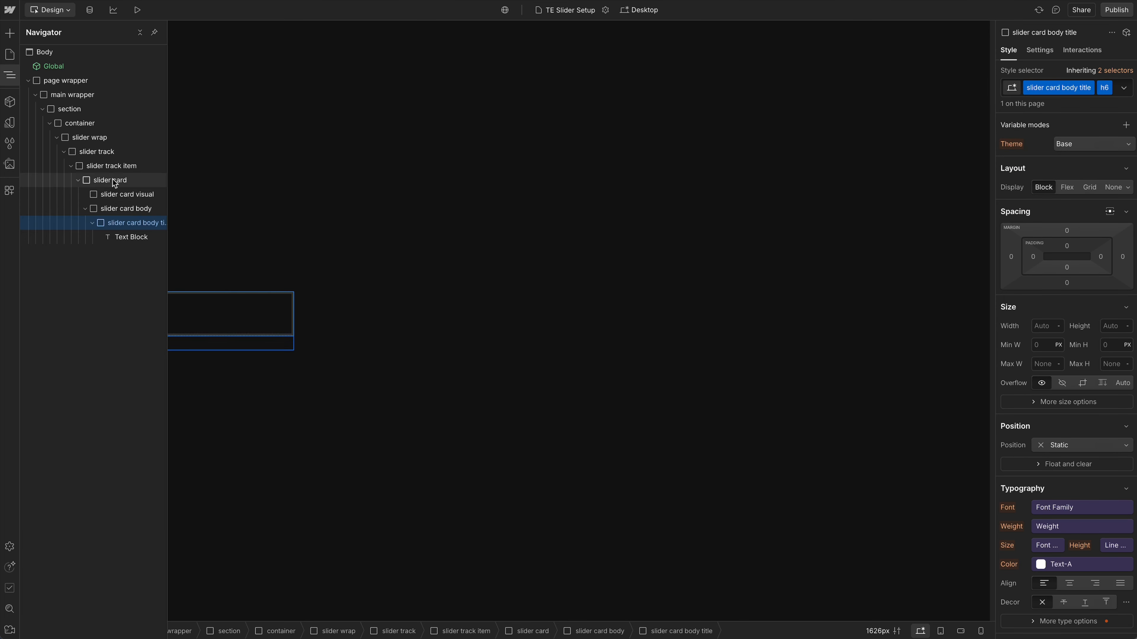
click(110, 180)
click(1067, 187)
Step: Set the slider card visual's position type and give it a square aspect ratio
click(99, 196)
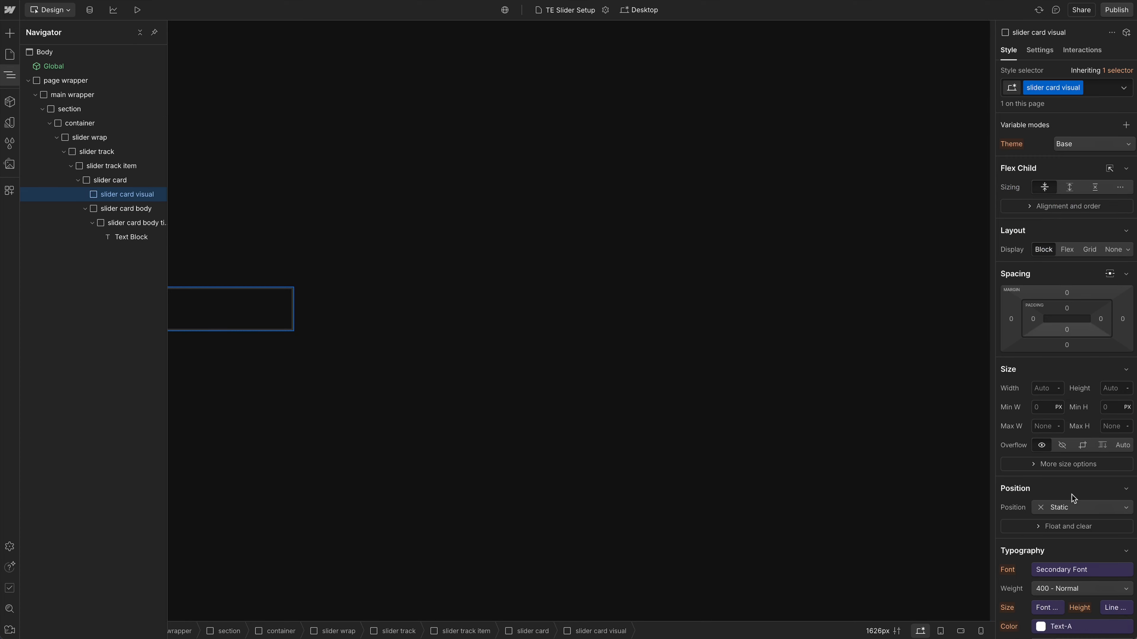
click(1081, 508)
click(1079, 514)
click(1075, 465)
click(1081, 483)
click(1082, 494)
Step: Insert an image into the slider card visual and assign it the blue gradient asset
click(10, 32)
click(46, 599)
click(171, 395)
scroll(96, 363, down, 10)
click(96, 363)
Step: Apply the existing image--cover class to the inserted image
click(1070, 88)
text(image-)
key(Down)
key(Return)
Step: Copy the slider track item and paste seven copies of it into the slider track
click(232, 421)
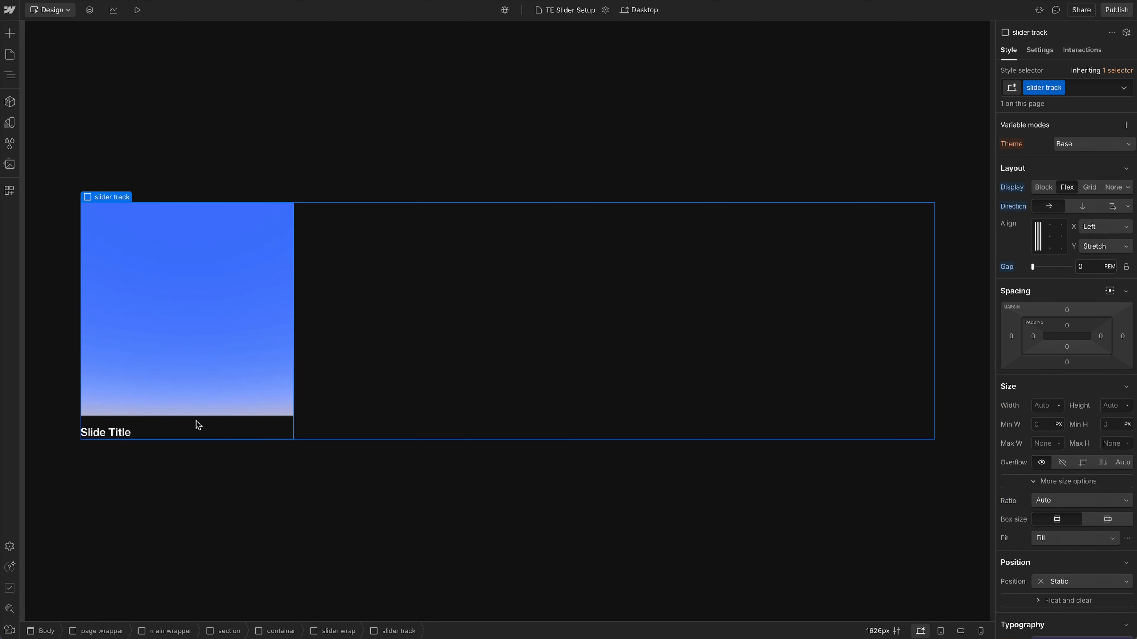
click(10, 75)
click(122, 167)
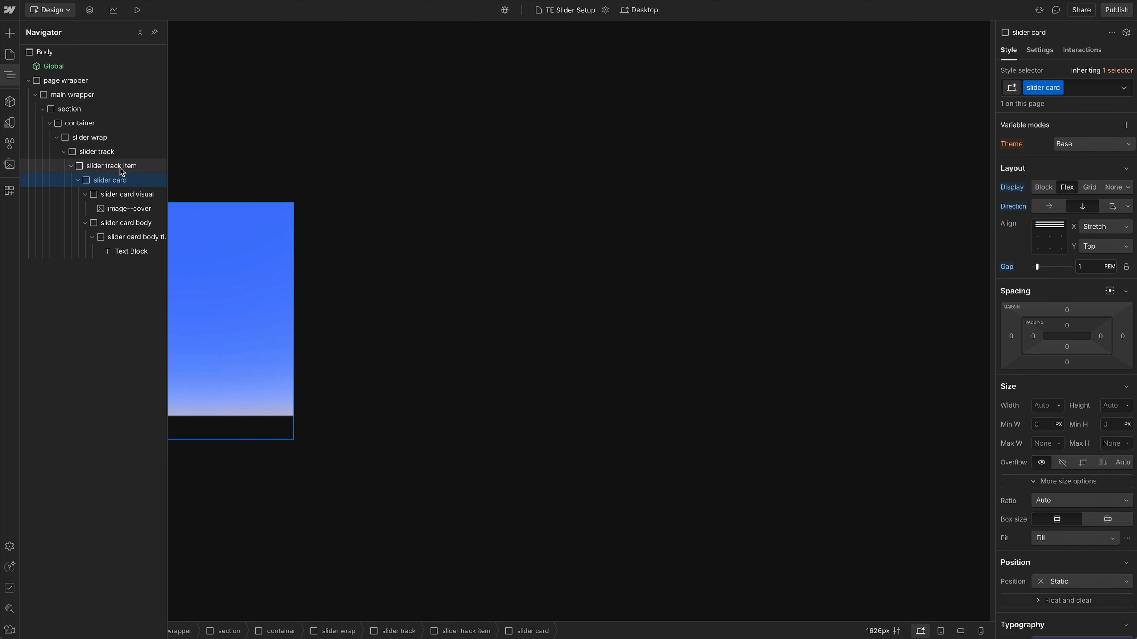
click(104, 151)
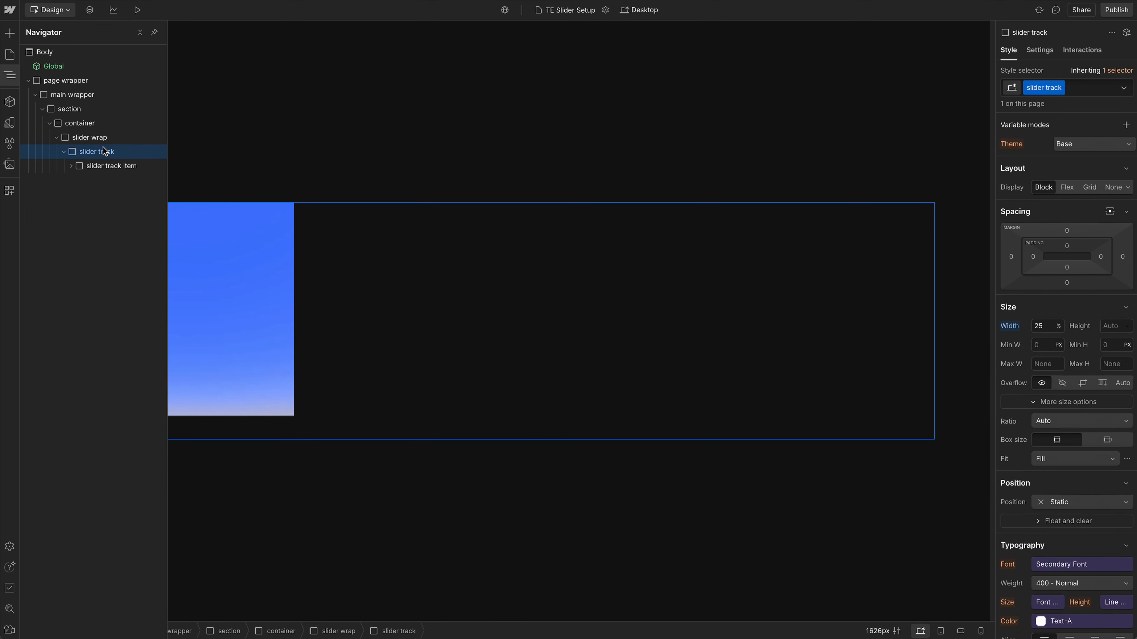
key(ctrl+v)
key(ctrl+v)
key(ctrl+v)
key(ctrl+v)
key(ctrl+v)
key(ctrl+v)
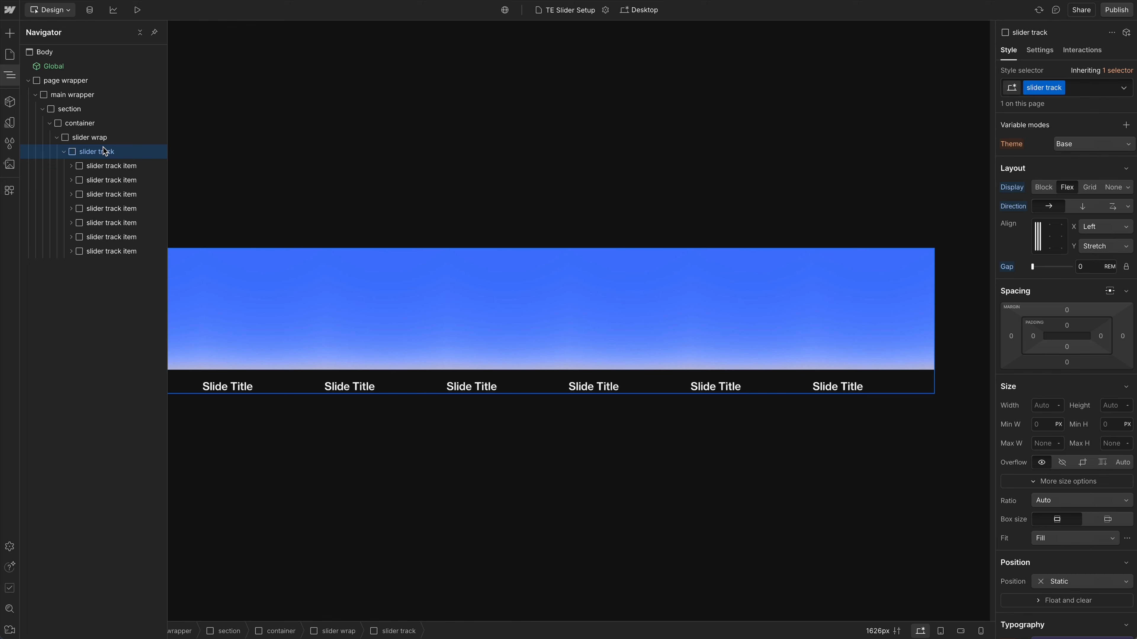
key(ctrl+v)
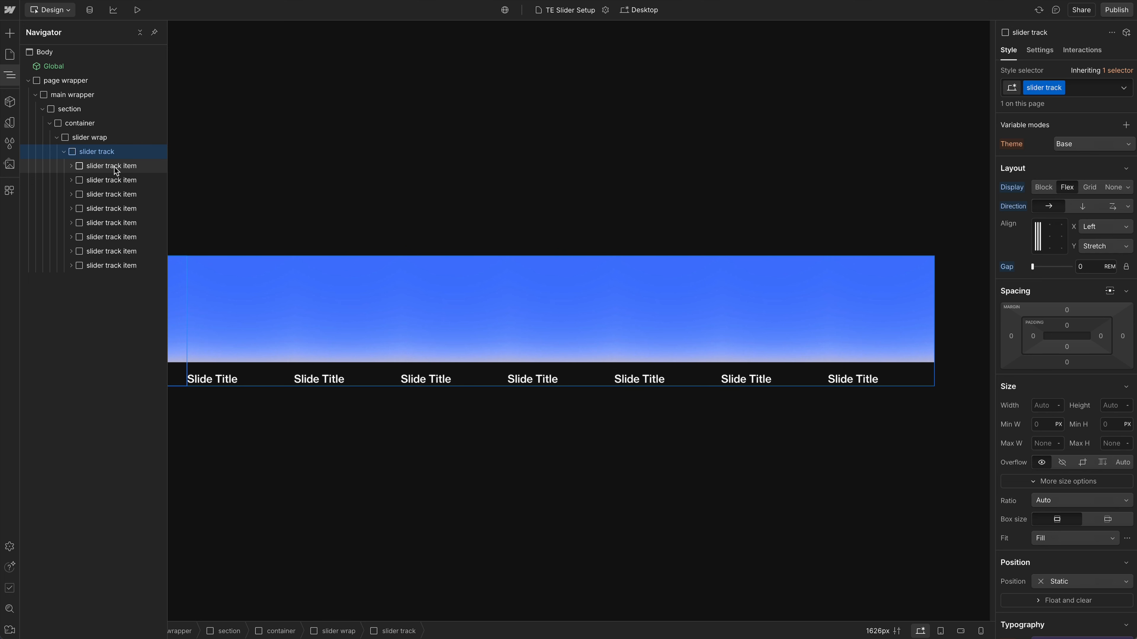
Step: Set the slider track item's flex sizing to don't shrink or grow and its right padding to 1rem
click(115, 167)
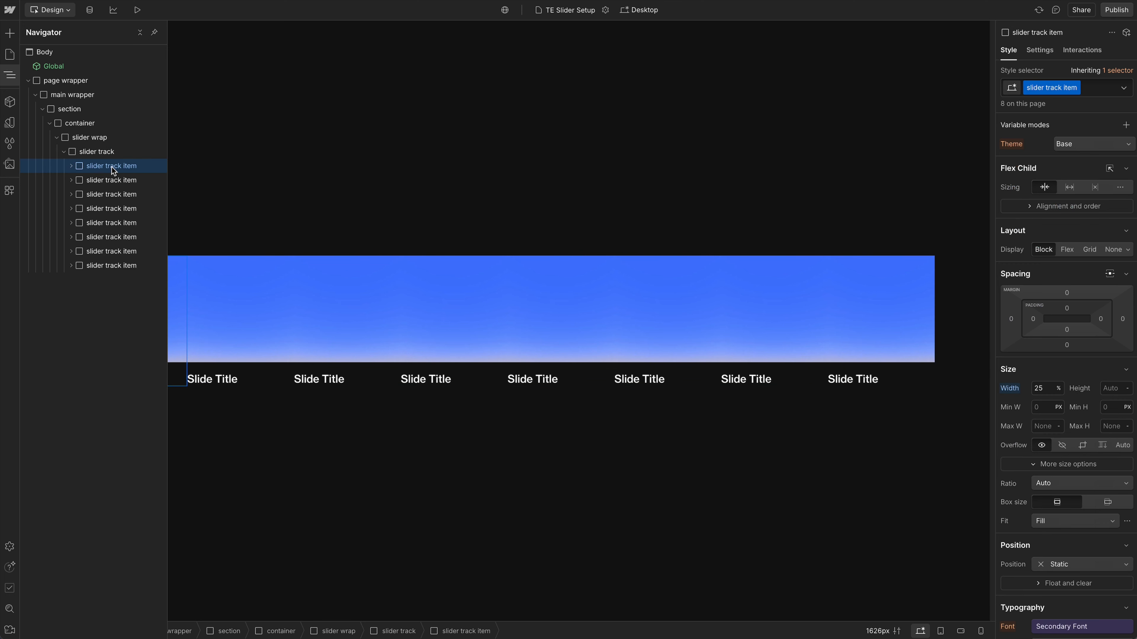
click(1092, 188)
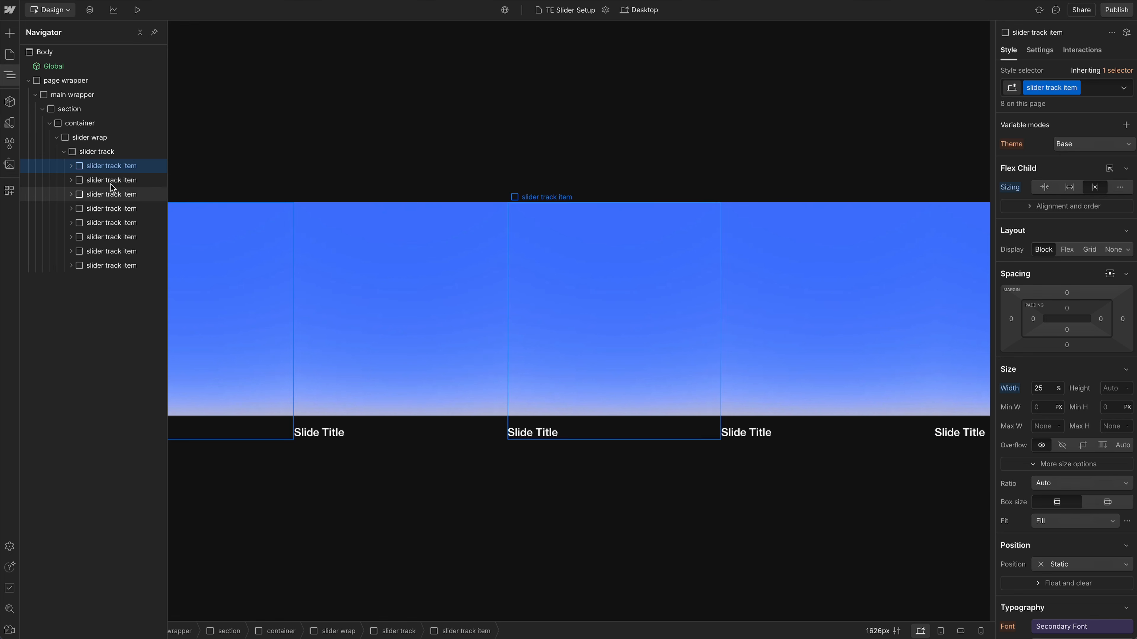
click(1101, 319)
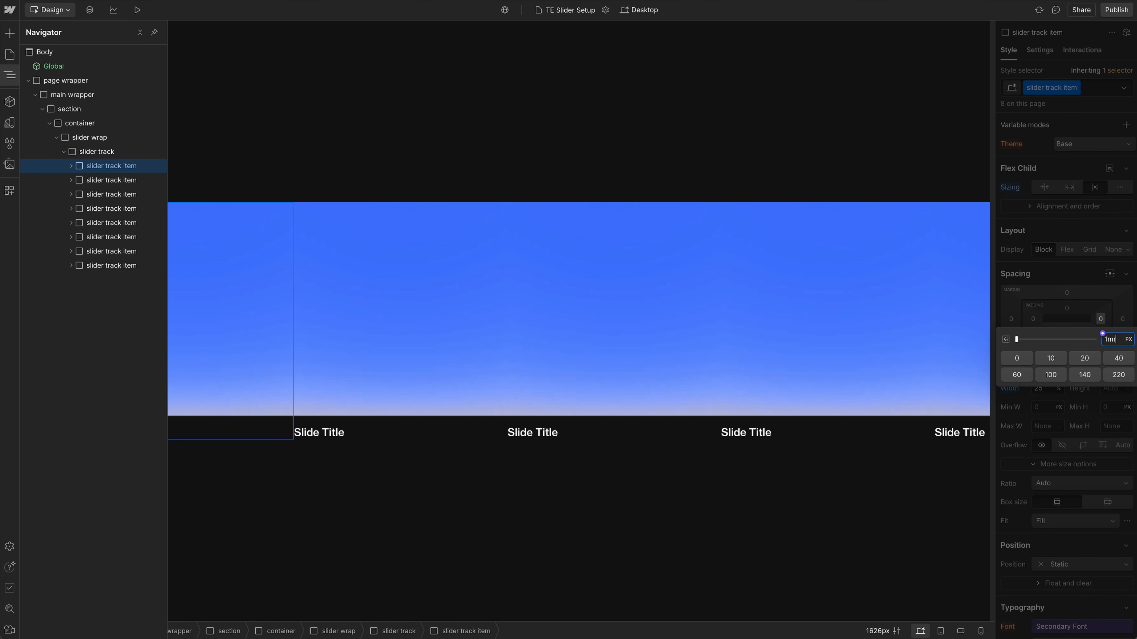
text(1rem)
key(Return)
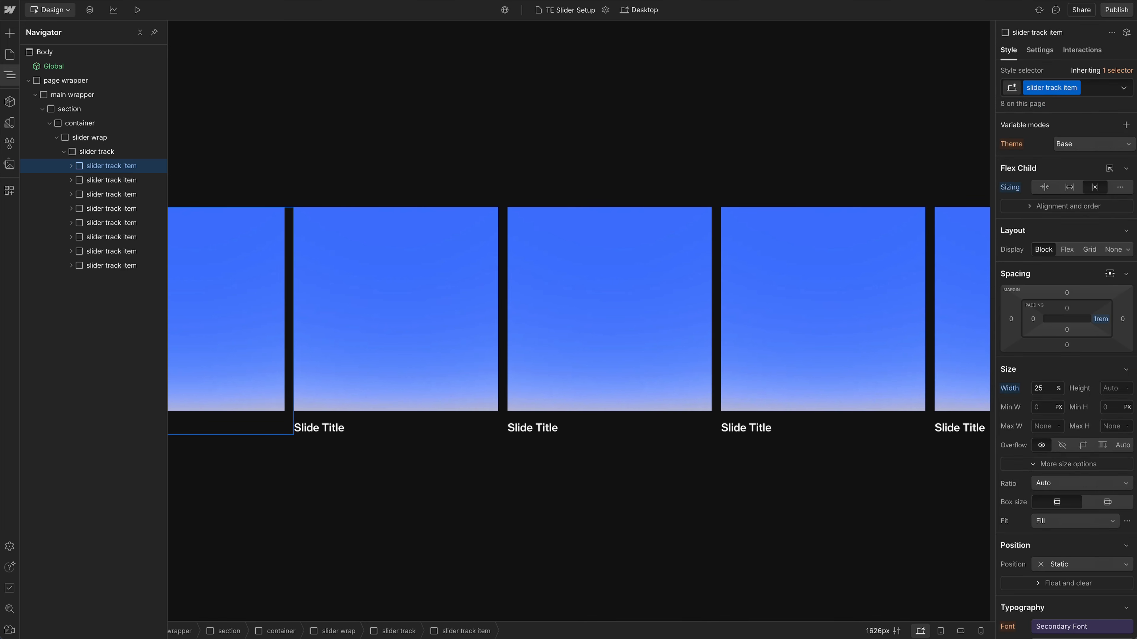
Step: Set the slider track's right margin to -1rem
click(96, 152)
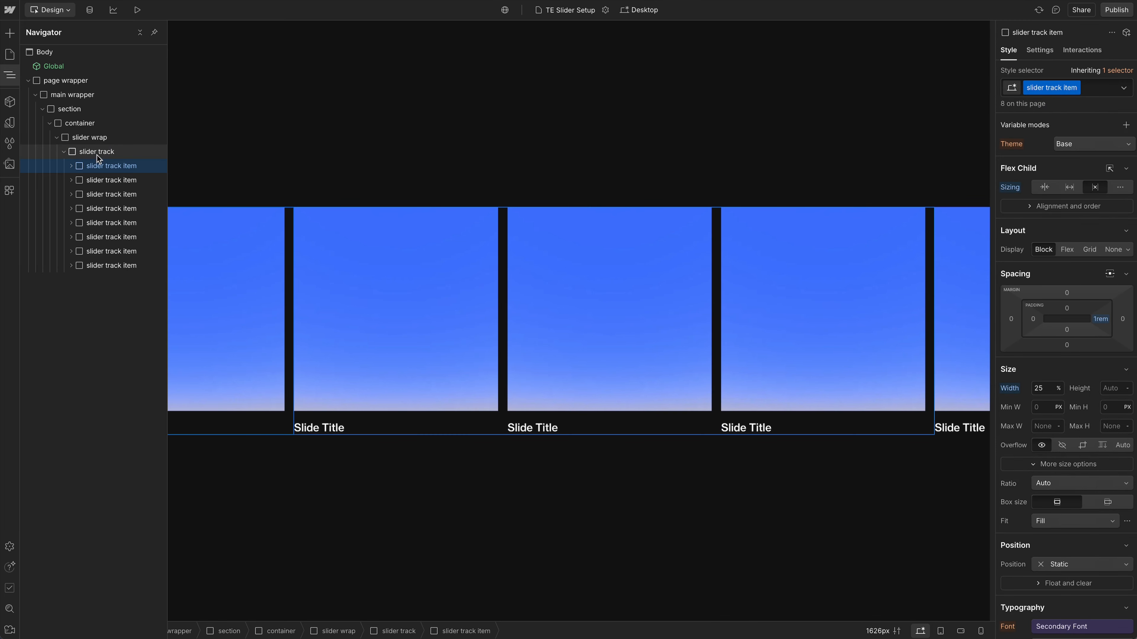
click(1116, 332)
text(-1r)
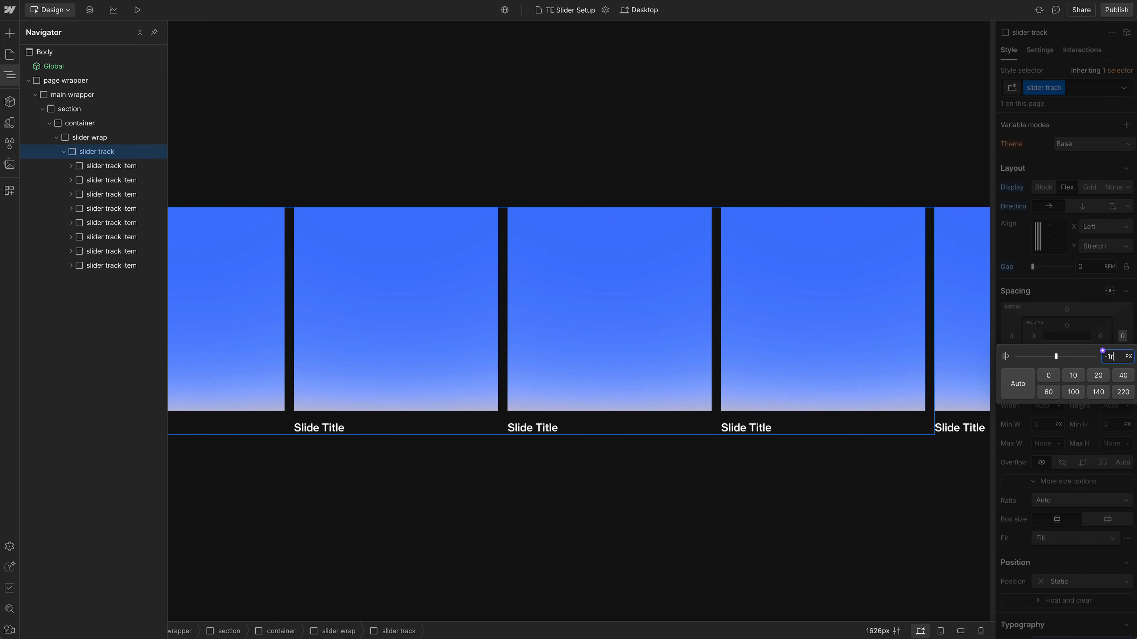
text(em)
key(Return)
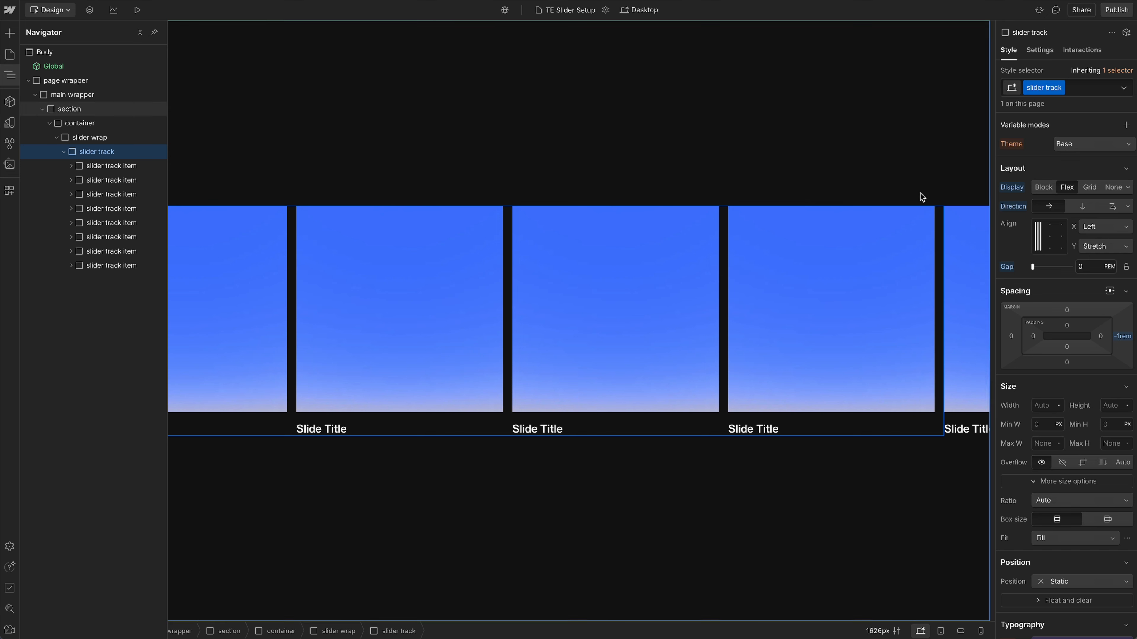
Step: Set the slider wrap's overflow to hidden
click(124, 124)
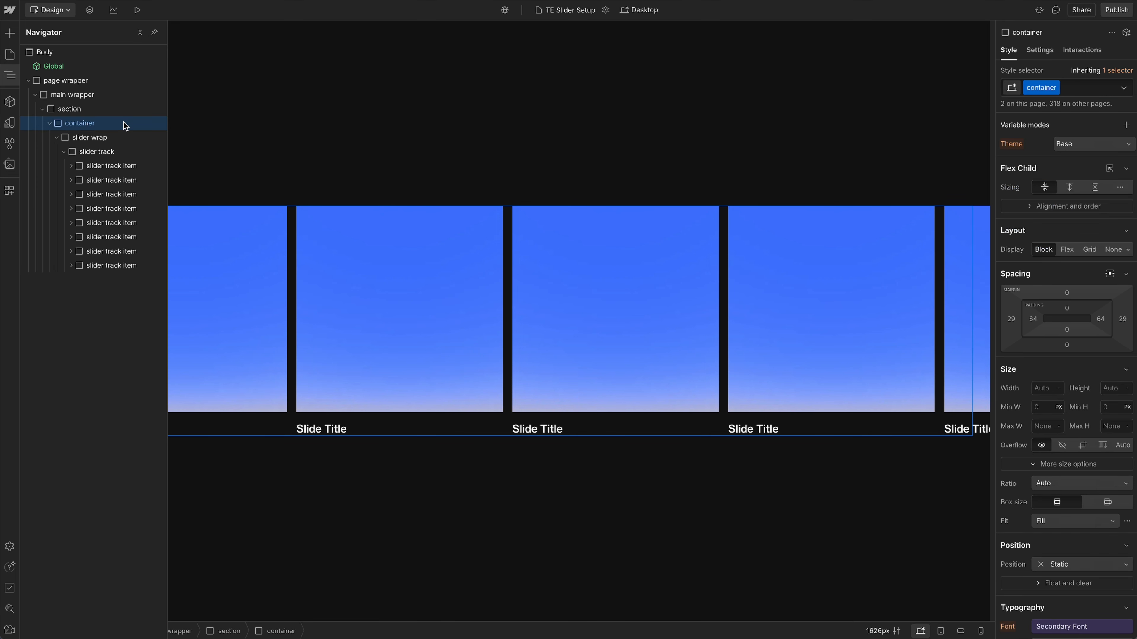
click(120, 137)
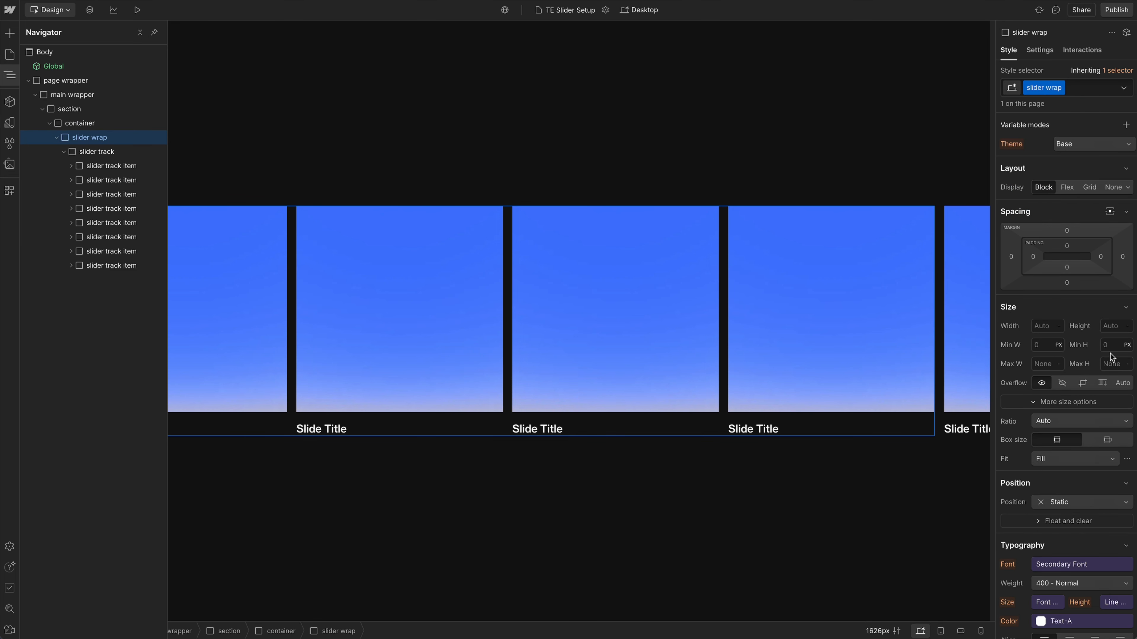
click(1062, 384)
click(697, 124)
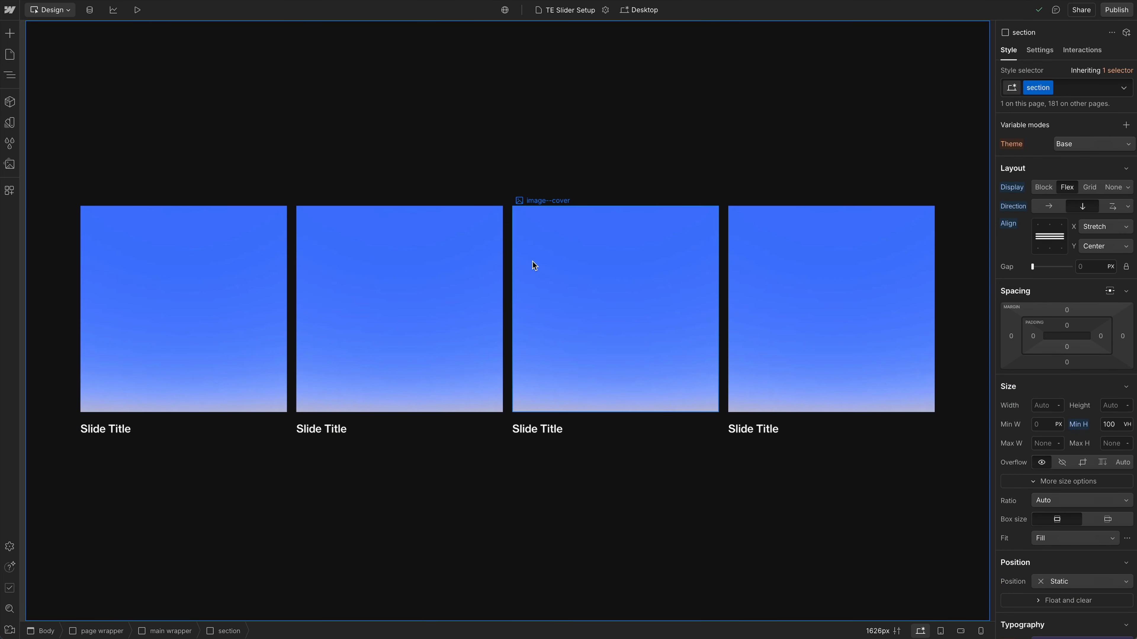
Step: Publish the site and test the slider by swiping through the slides on the live page
click(1116, 10)
click(1093, 170)
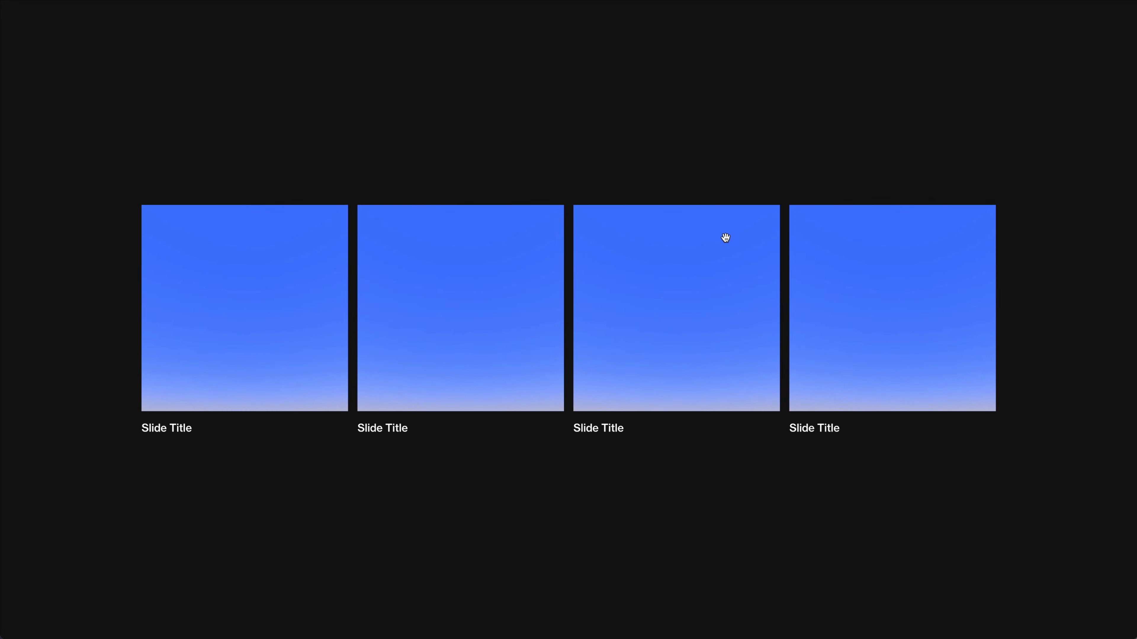
drag(712, 318, 314, 323)
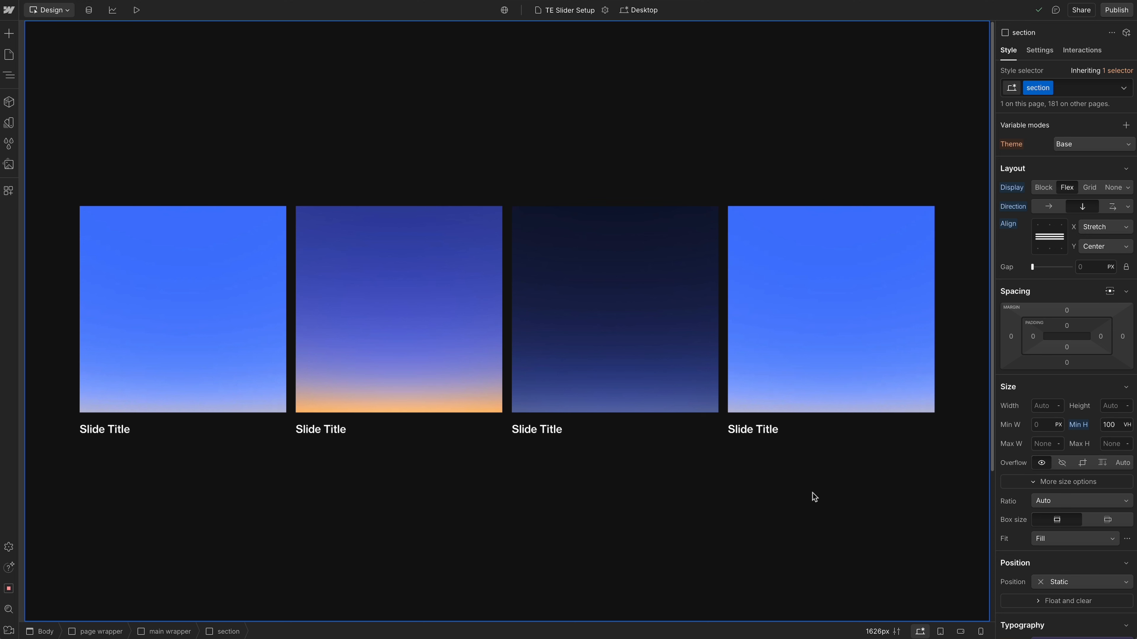
Step: Open the Navigator and keep it pinned beside the canvas, slightly narrowed
click(8, 75)
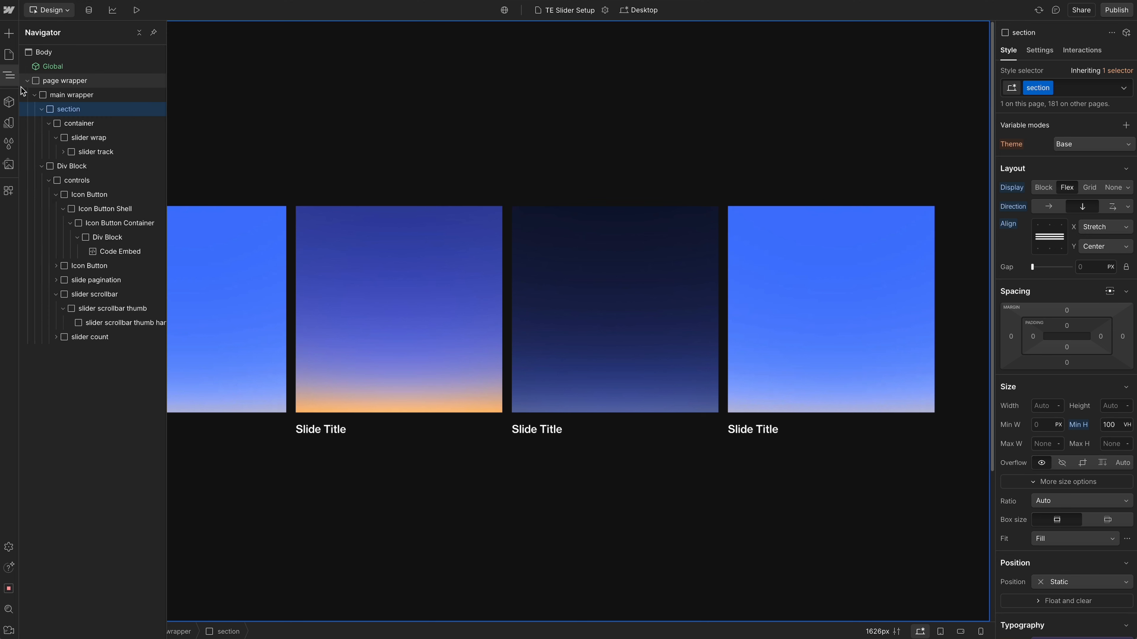
click(154, 32)
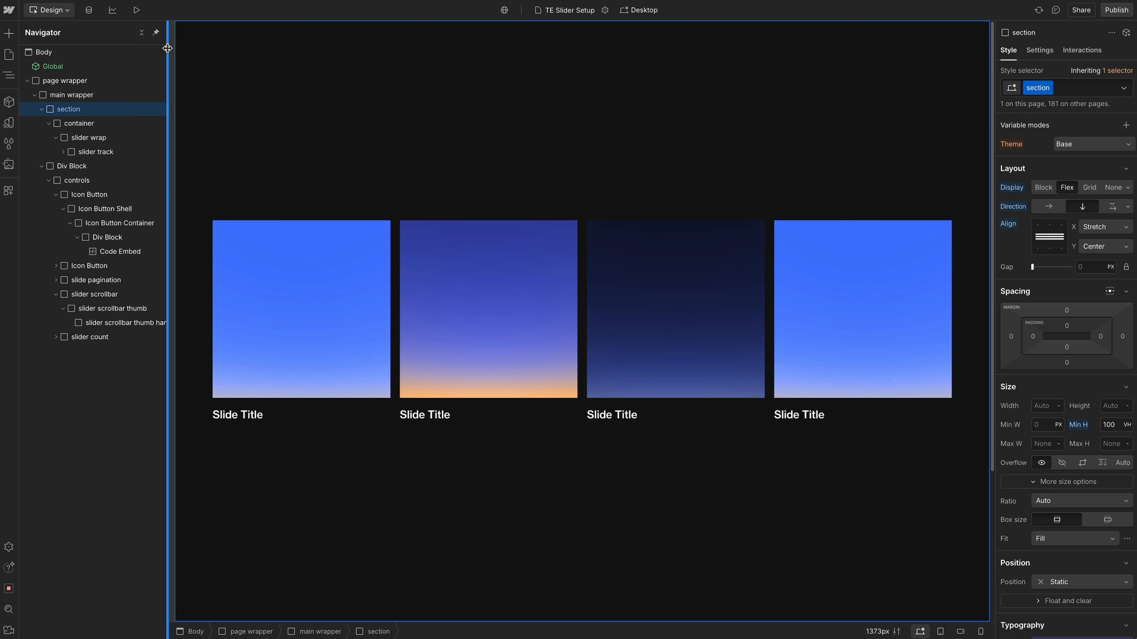
drag(168, 63, 165, 67)
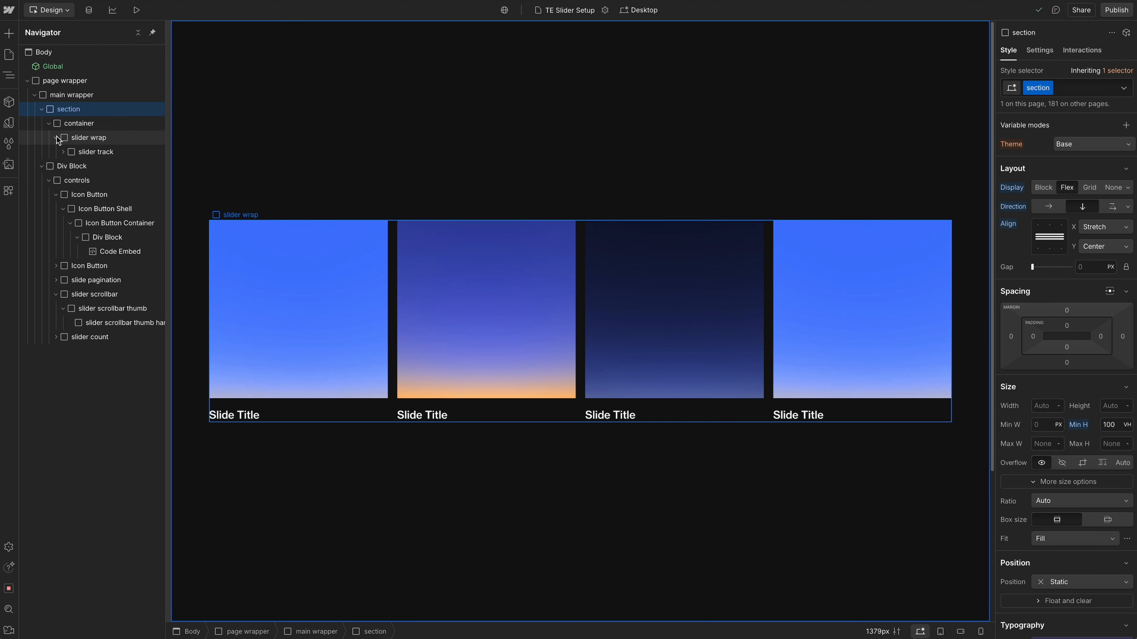
Step: Check the custom attribute name set on the slider wrap
click(72, 140)
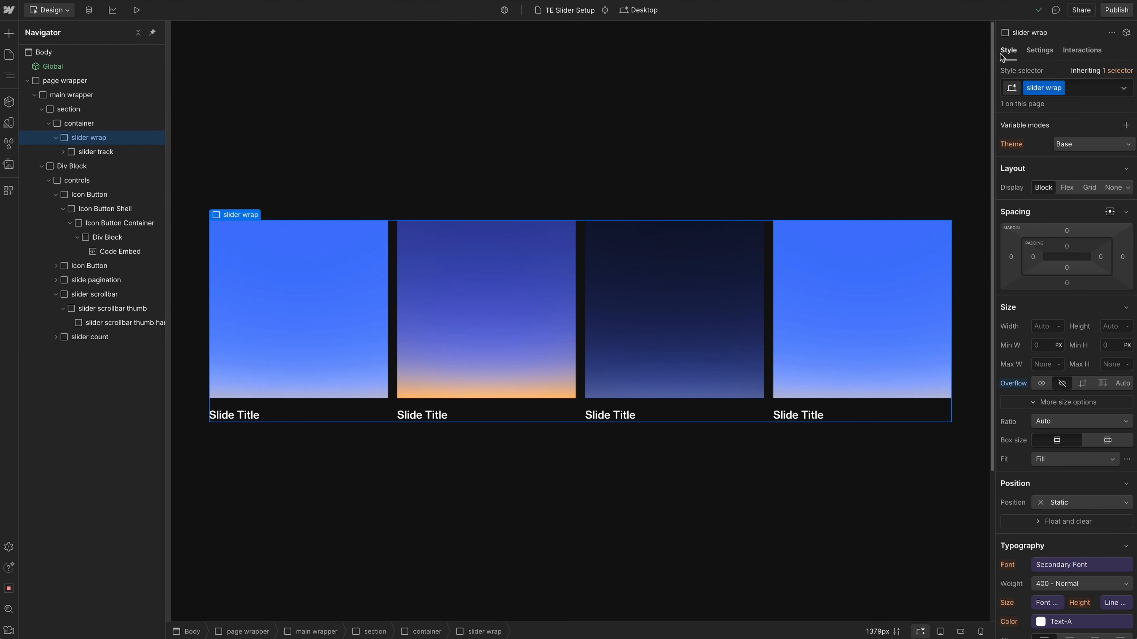
click(1038, 50)
click(1053, 253)
drag(1070, 280, 1020, 277)
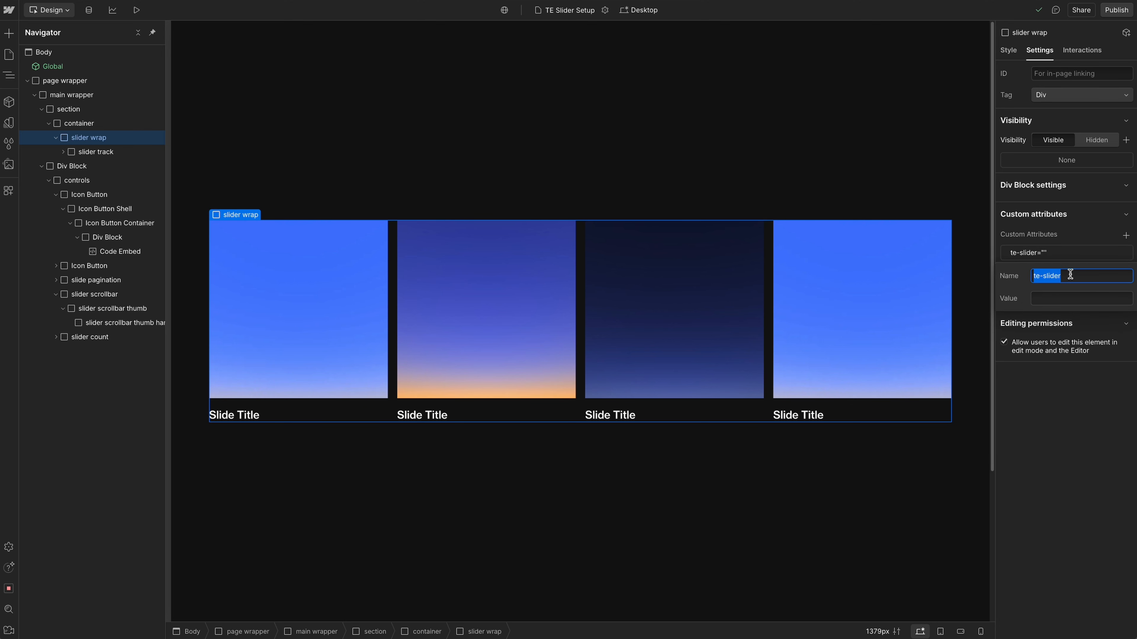
Step: Add a div block inside the slider wrap below the track and give it the class "slider controls"
click(8, 33)
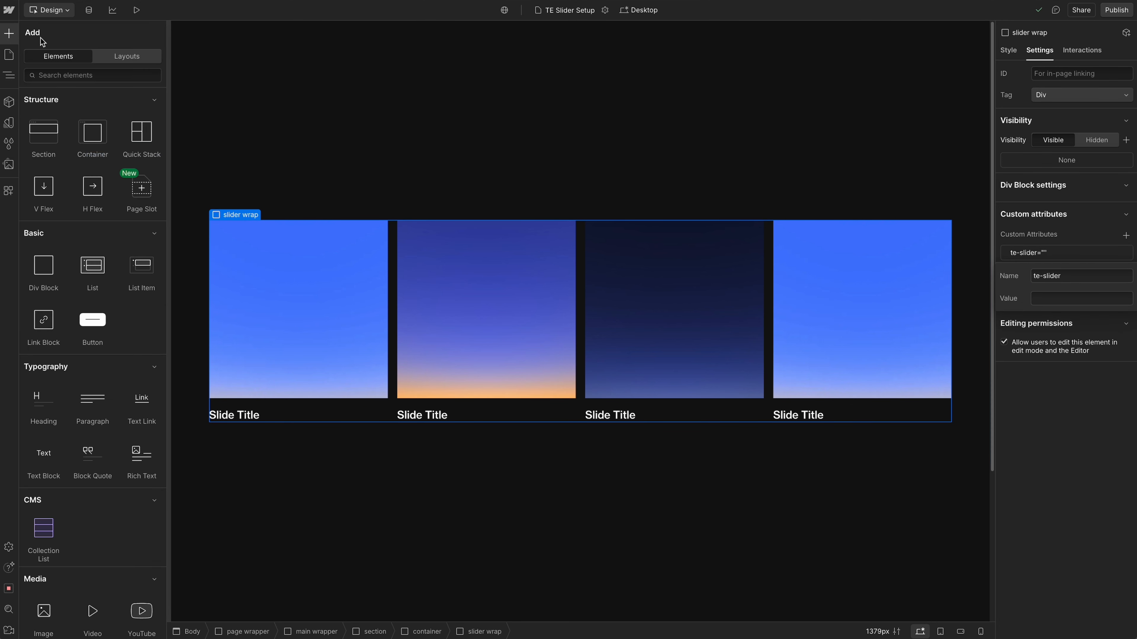
click(44, 268)
click(1008, 50)
click(1042, 90)
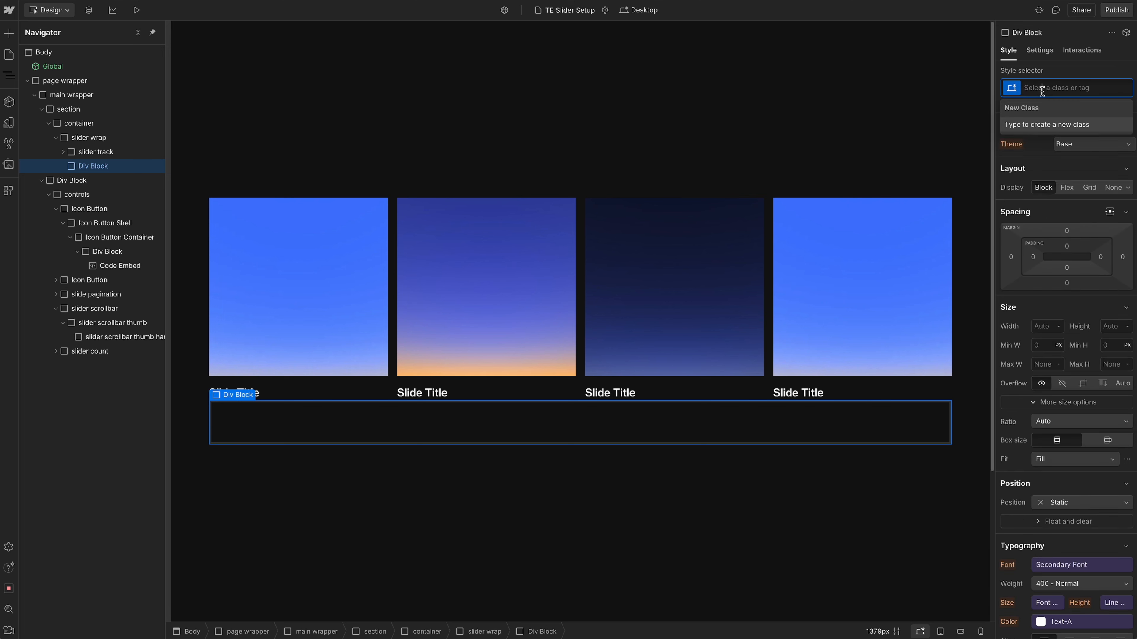
text(slider)
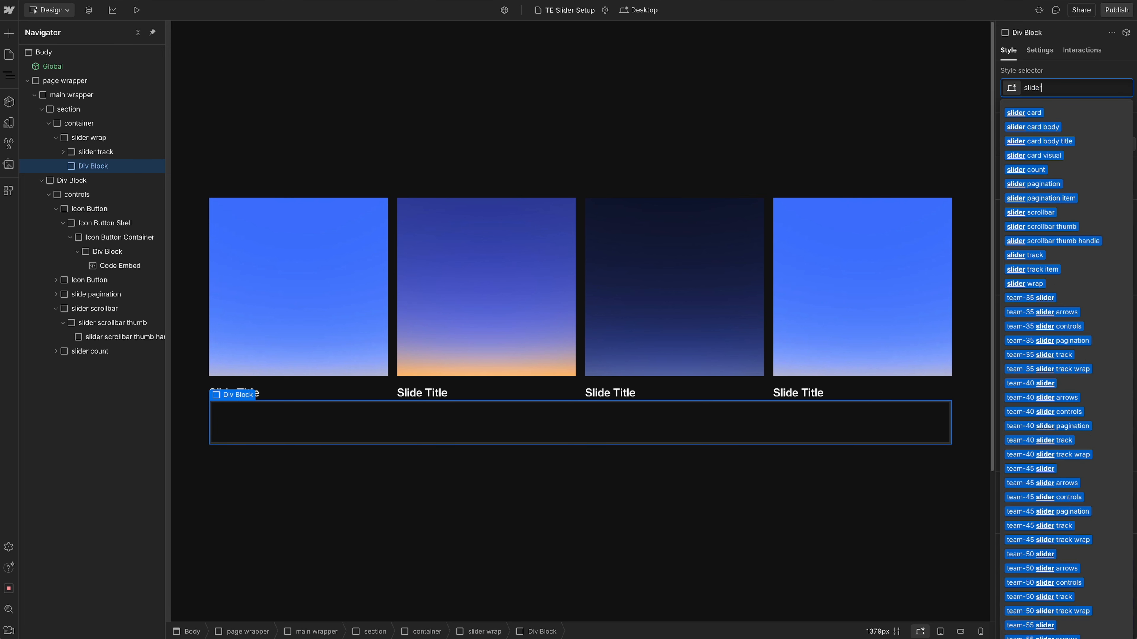
text( controls)
key(Return)
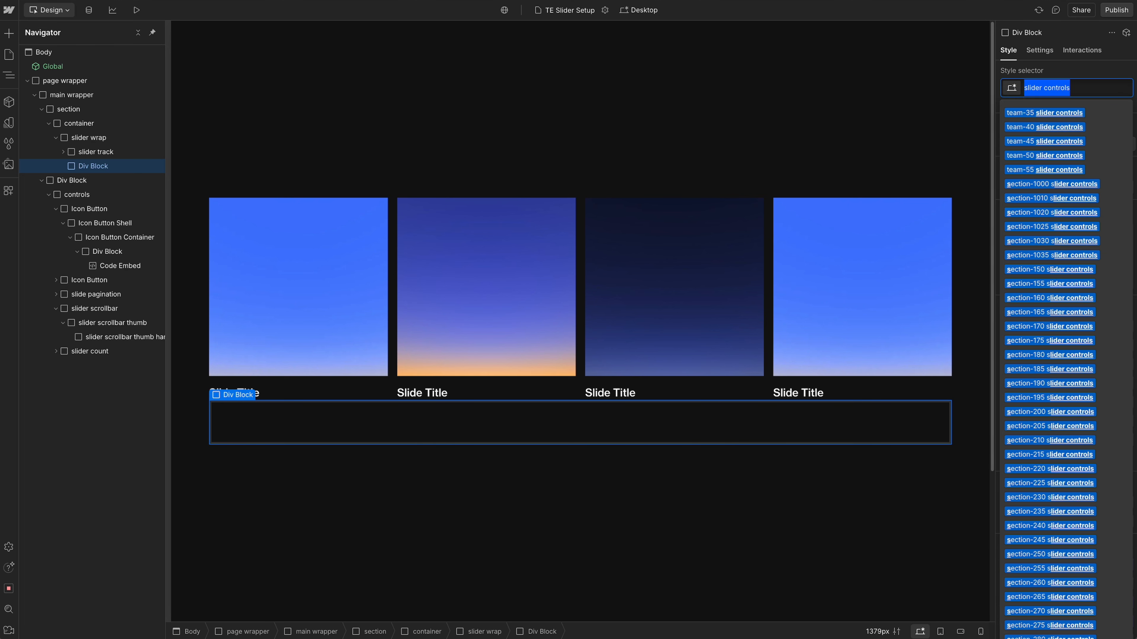
Step: Make slider controls a horizontal flex layout with space-between alignment, a 2rem gap and a 2rem top margin
click(1065, 188)
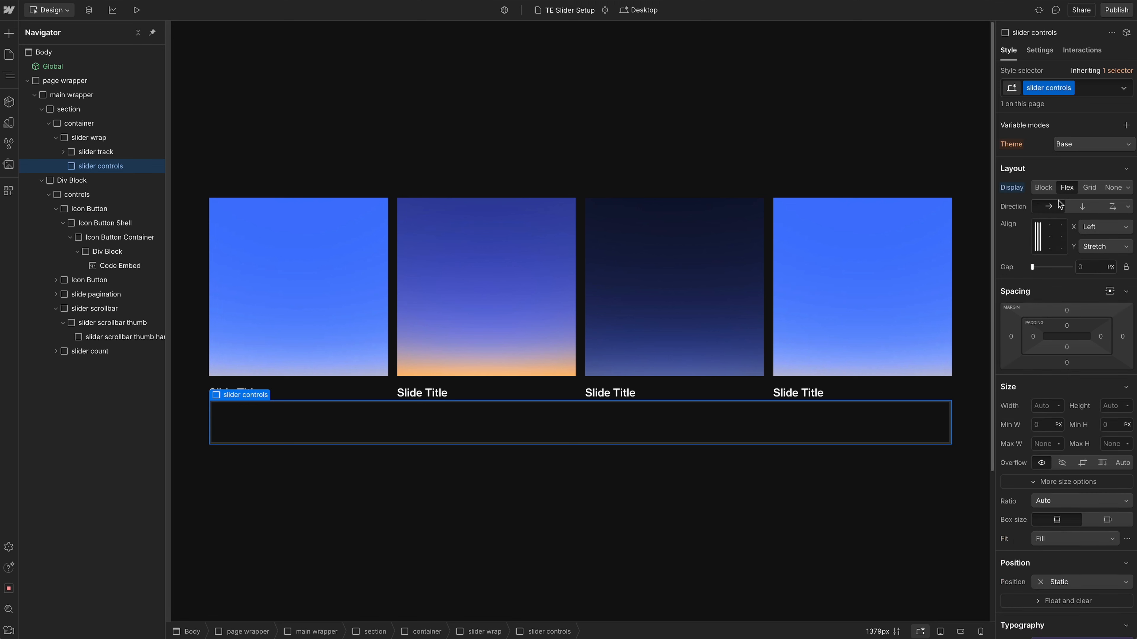
click(1095, 232)
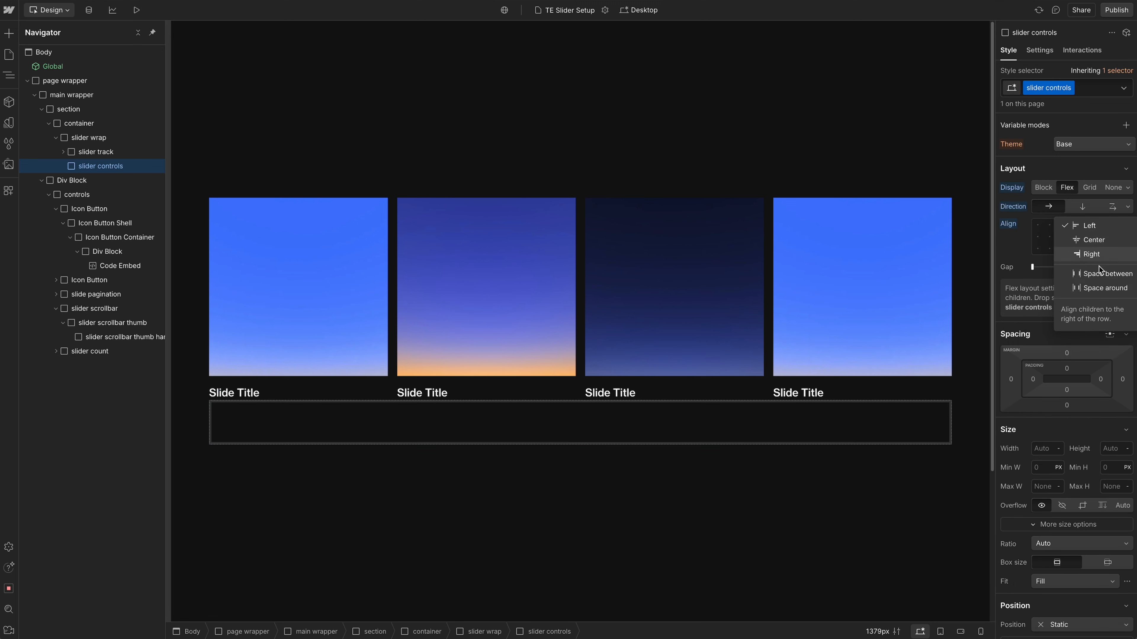
click(1100, 274)
click(1096, 268)
text(2rem)
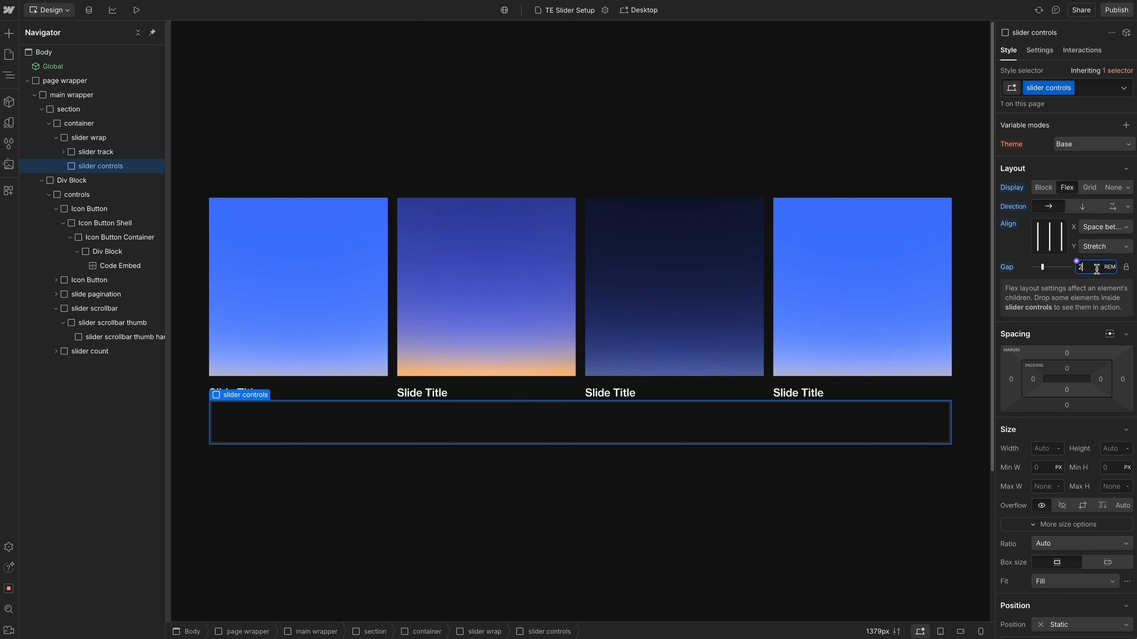
click(1067, 353)
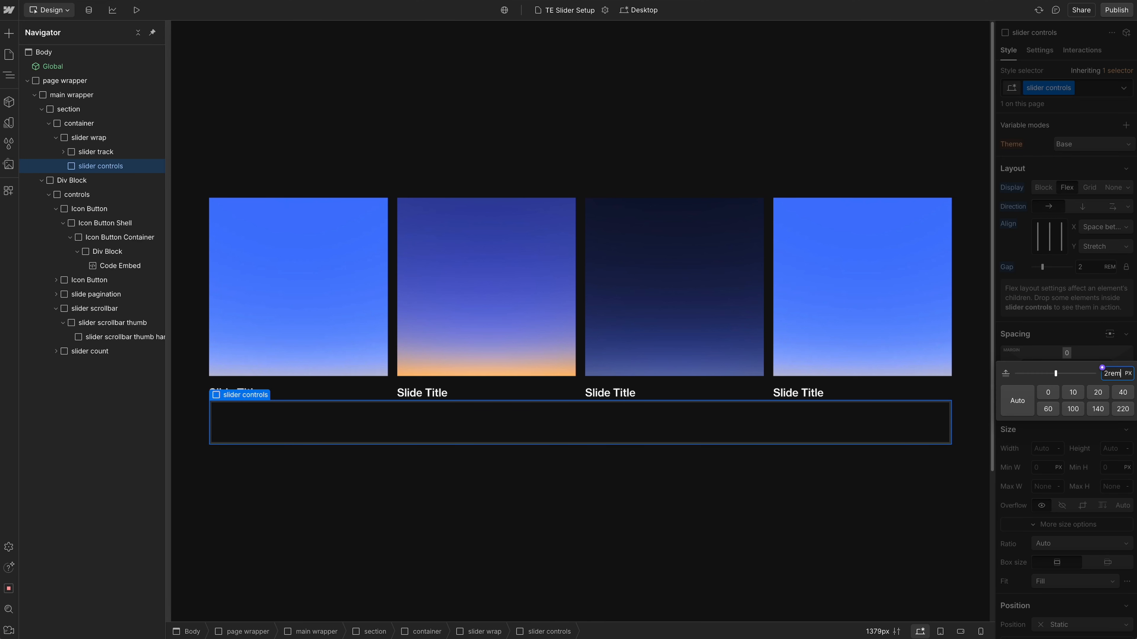
key(Return)
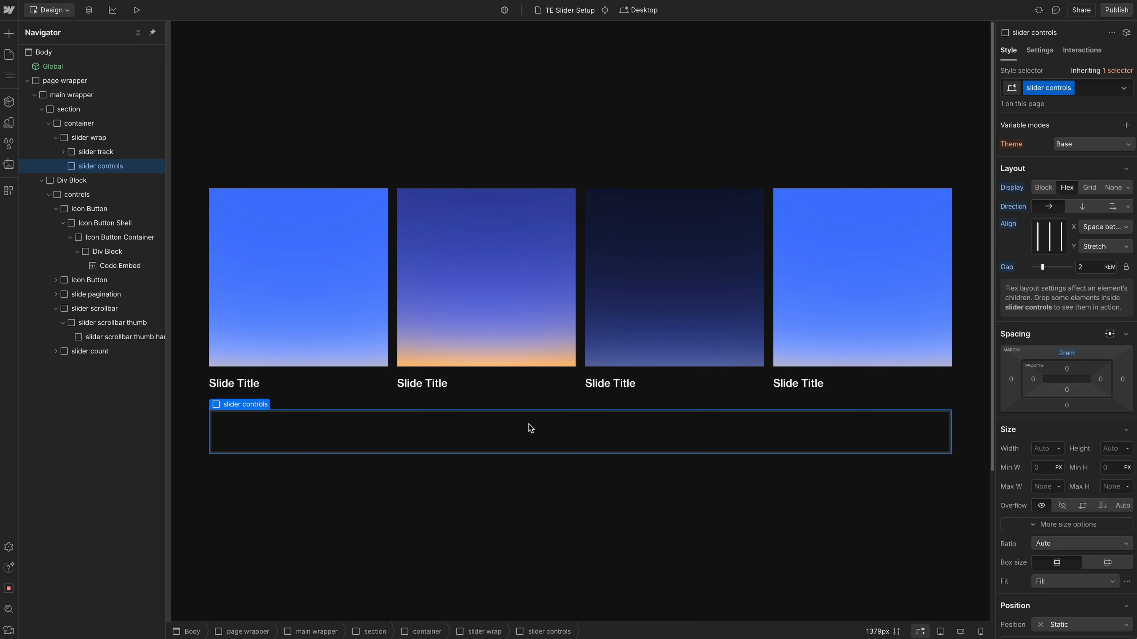
Step: Group both icon buttons under controls in a div block with the class "slider arrows"
scroll(528, 429, down, 4)
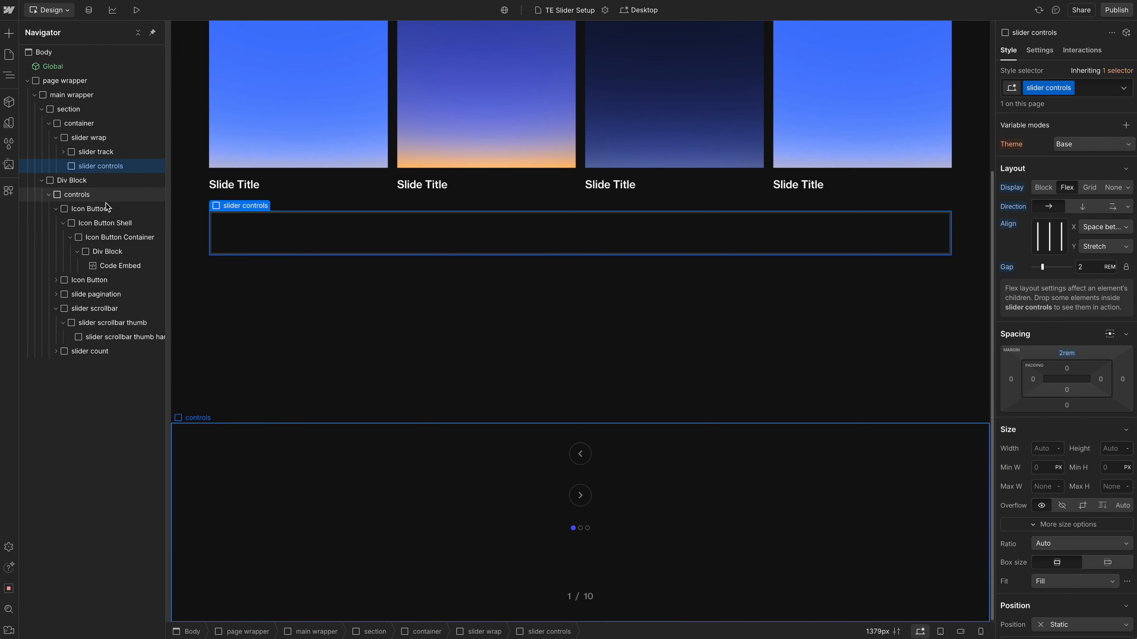
click(53, 209)
right_click(83, 210)
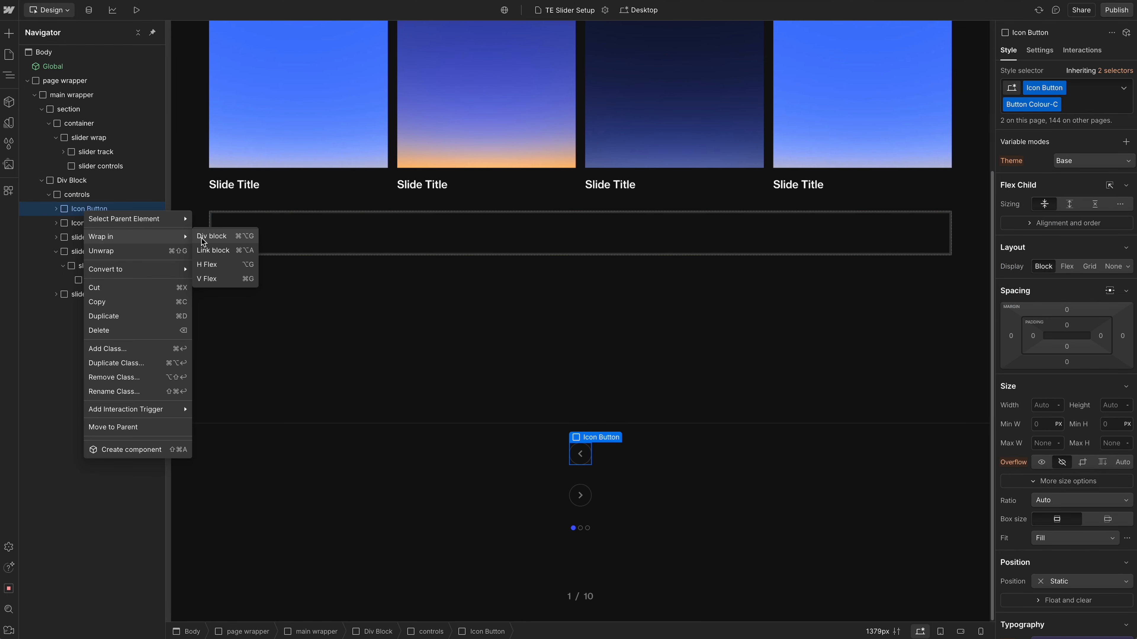
click(202, 238)
drag(75, 237, 95, 205)
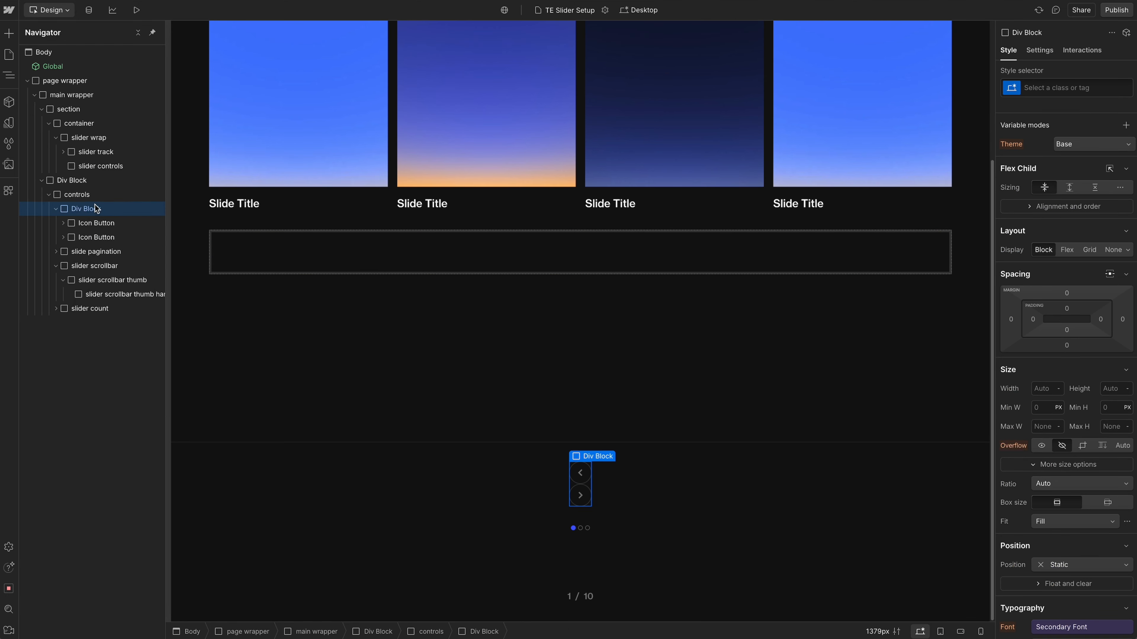
click(1049, 87)
text(slider arrows)
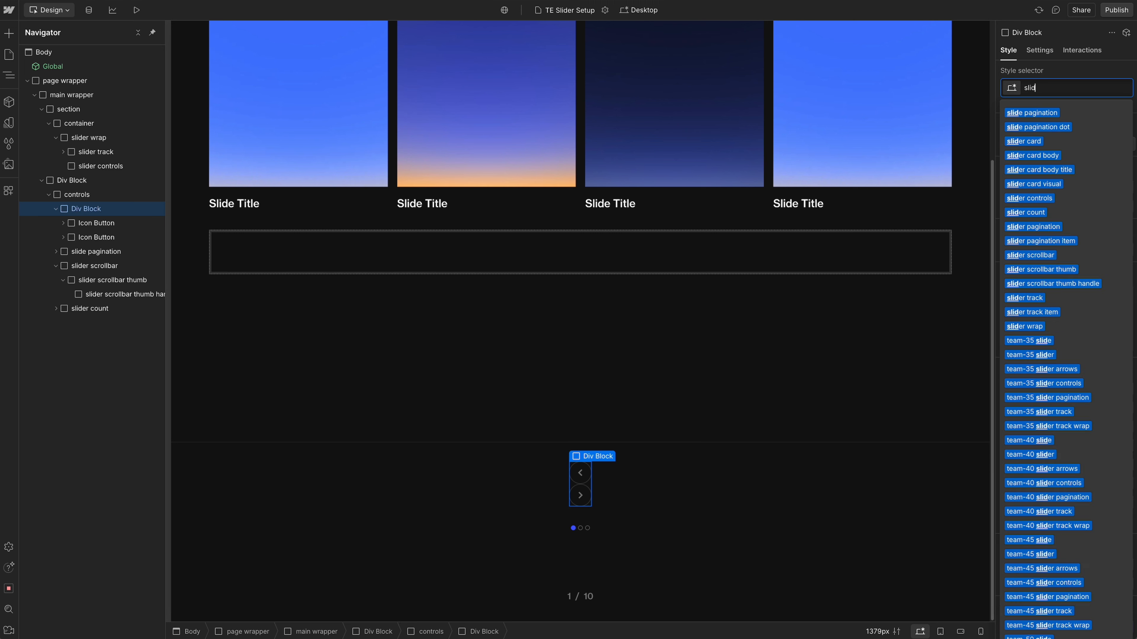
key(Return)
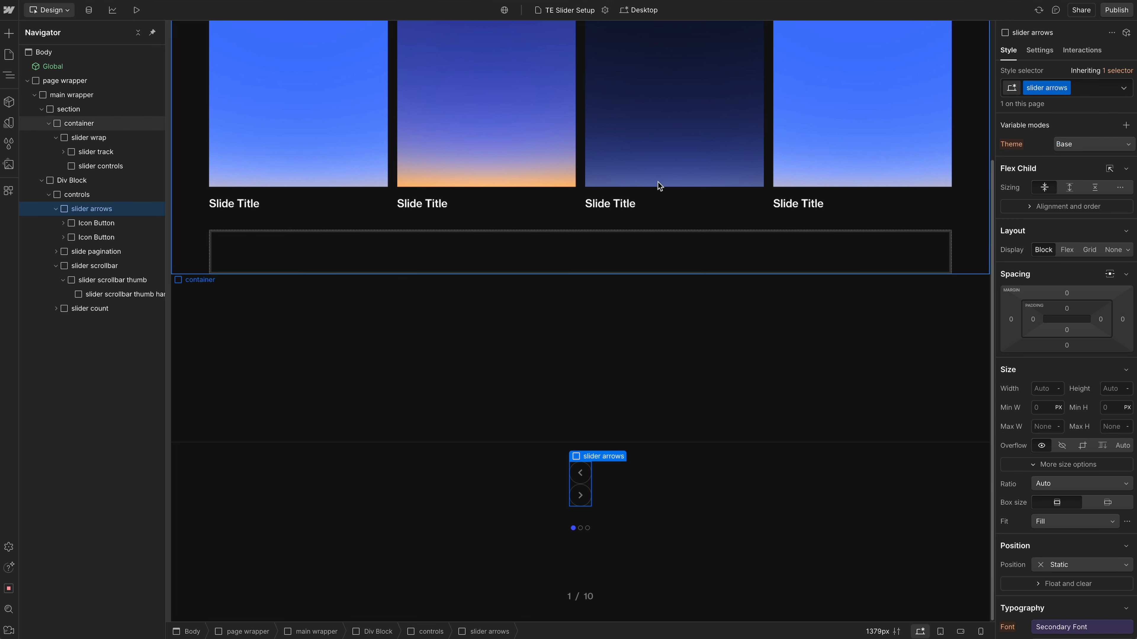
Step: Move the slider arrows group into the slider controls block
drag(188, 217, 259, 250)
click(232, 319)
click(227, 316)
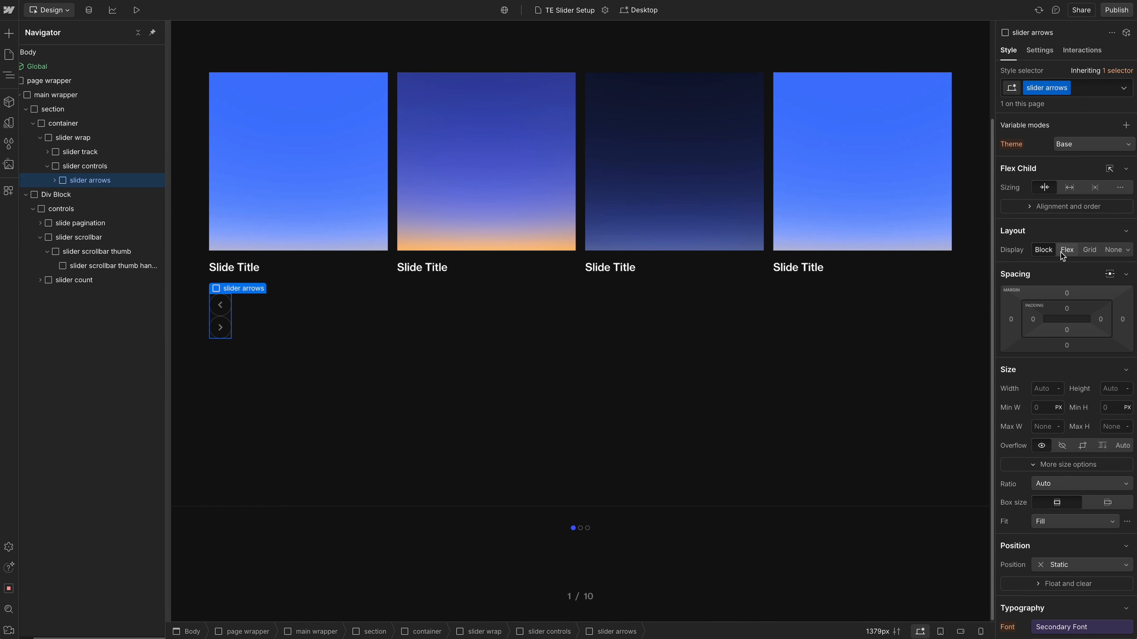
Step: Set slider arrows to a flex layout with a 0.25rem gap
click(1063, 251)
click(1088, 330)
text(0.25rem)
key(Return)
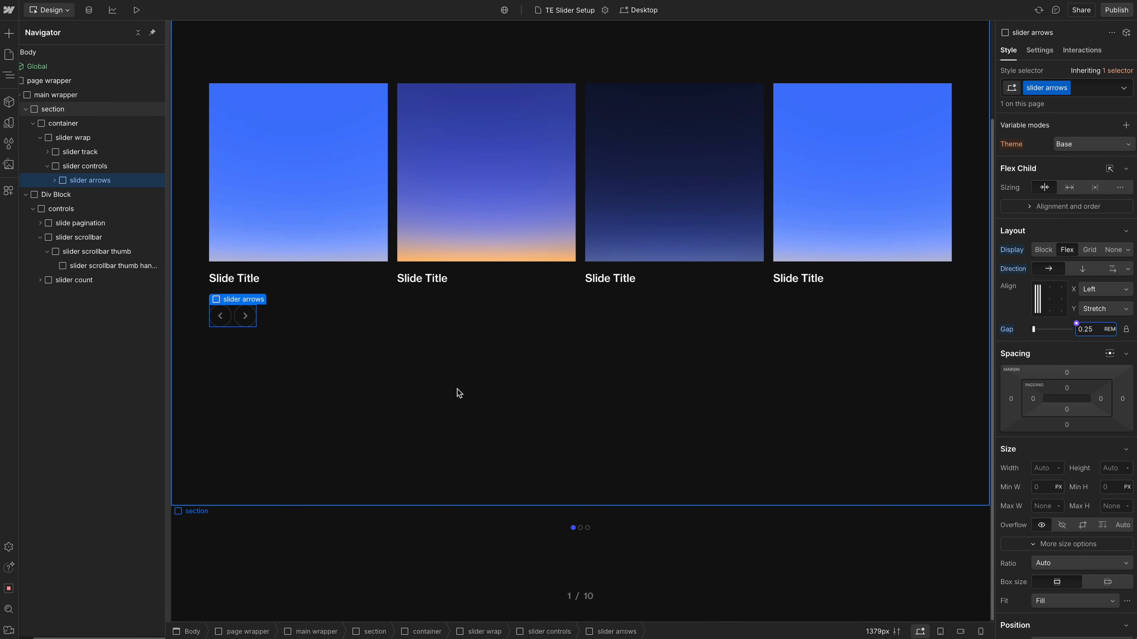
Step: Move the slide pagination block into slider controls after the arrows
click(583, 527)
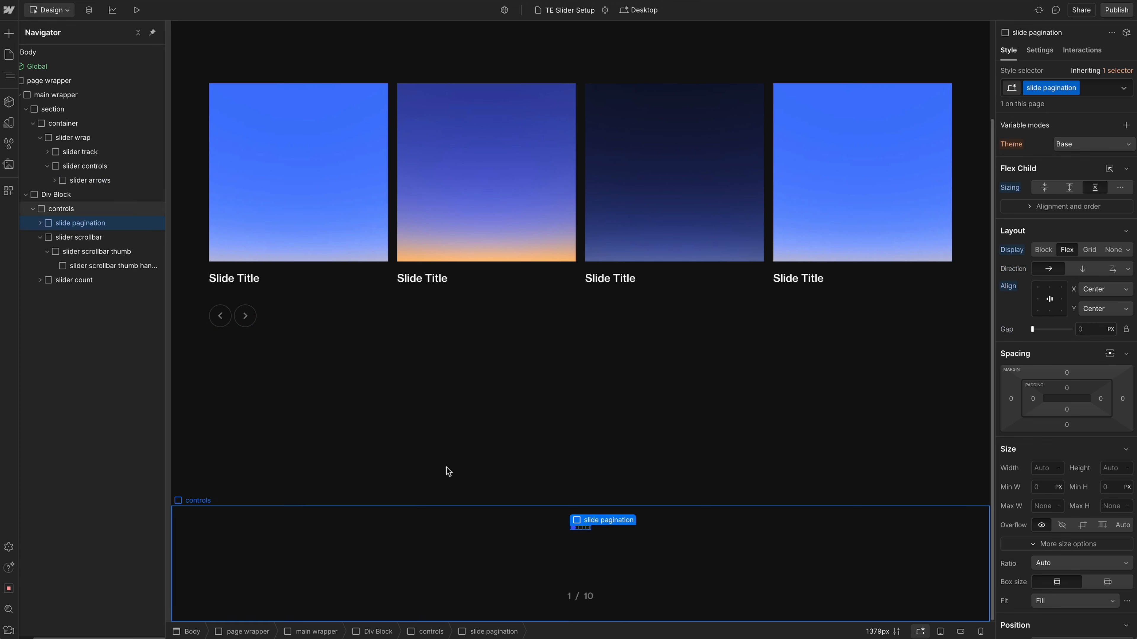
drag(60, 221, 447, 340)
click(416, 346)
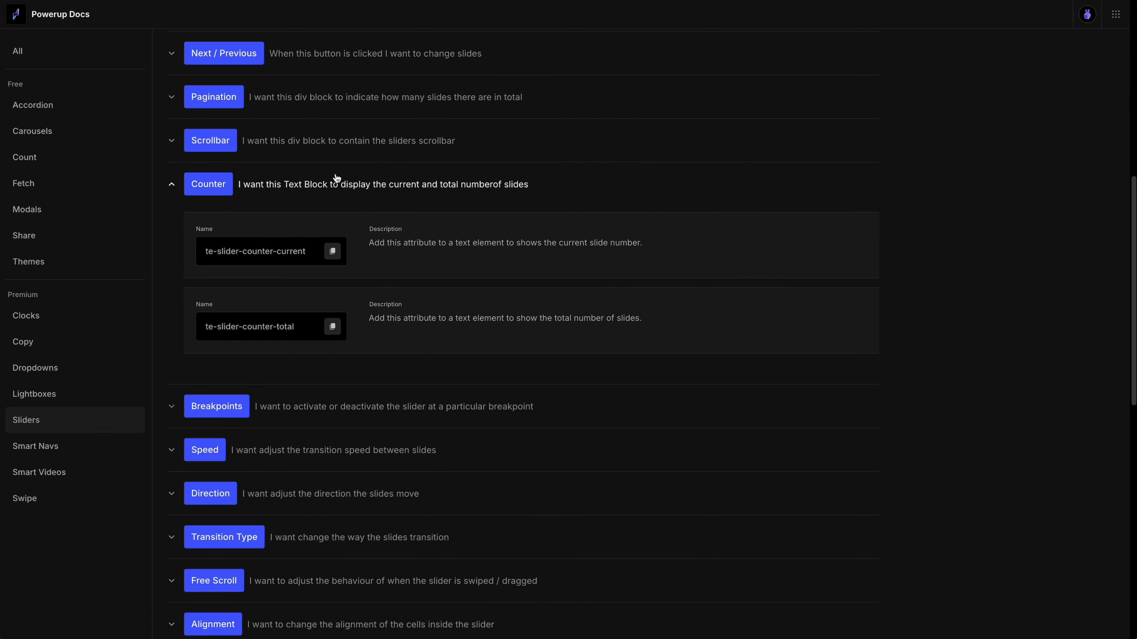
Step: Switch to the Powerup Docs and copy the te-slider-next attribute name from the Next / Previous option
click(297, 182)
scroll(298, 182, up, 2)
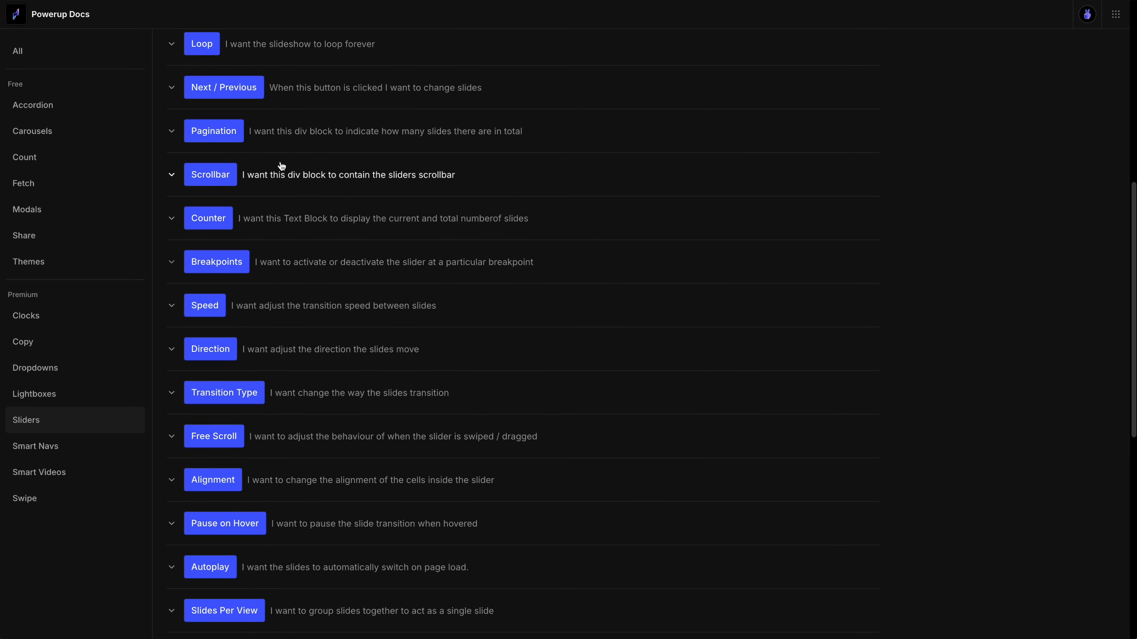
click(291, 140)
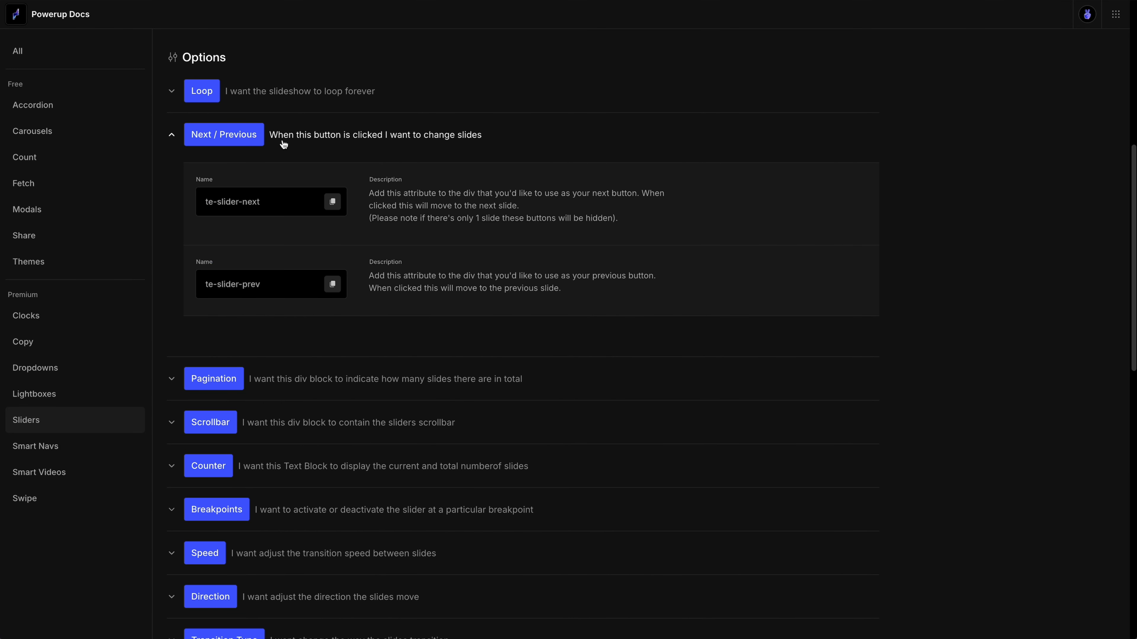
click(332, 202)
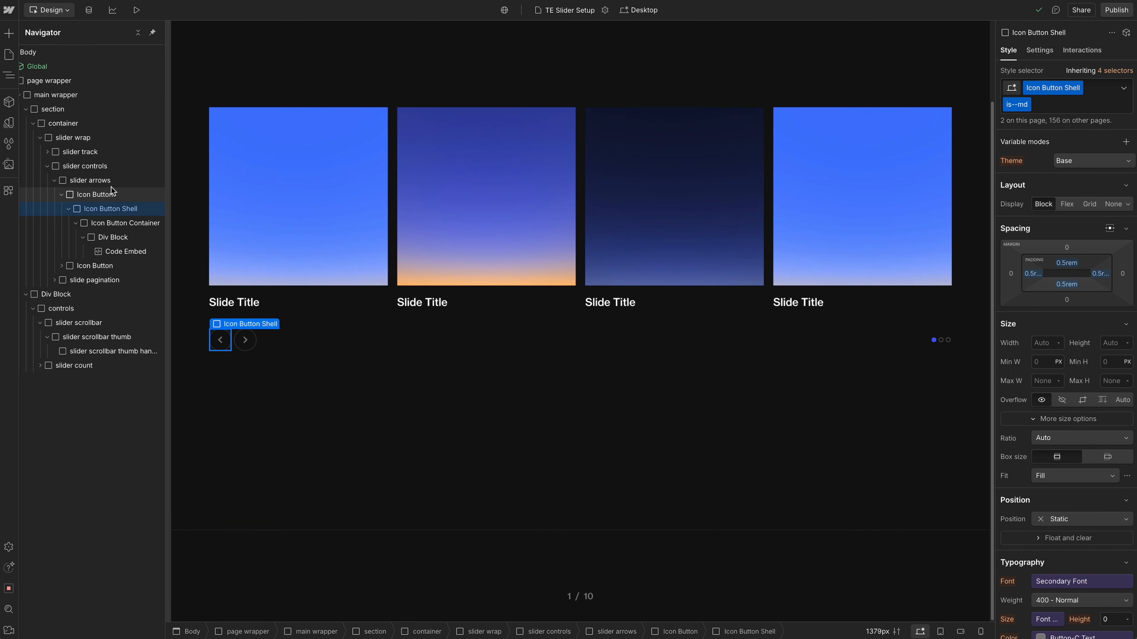
Step: Switch to Webflow and add the custom attribute te-slider-prev to the left arrow's Icon Button
click(109, 193)
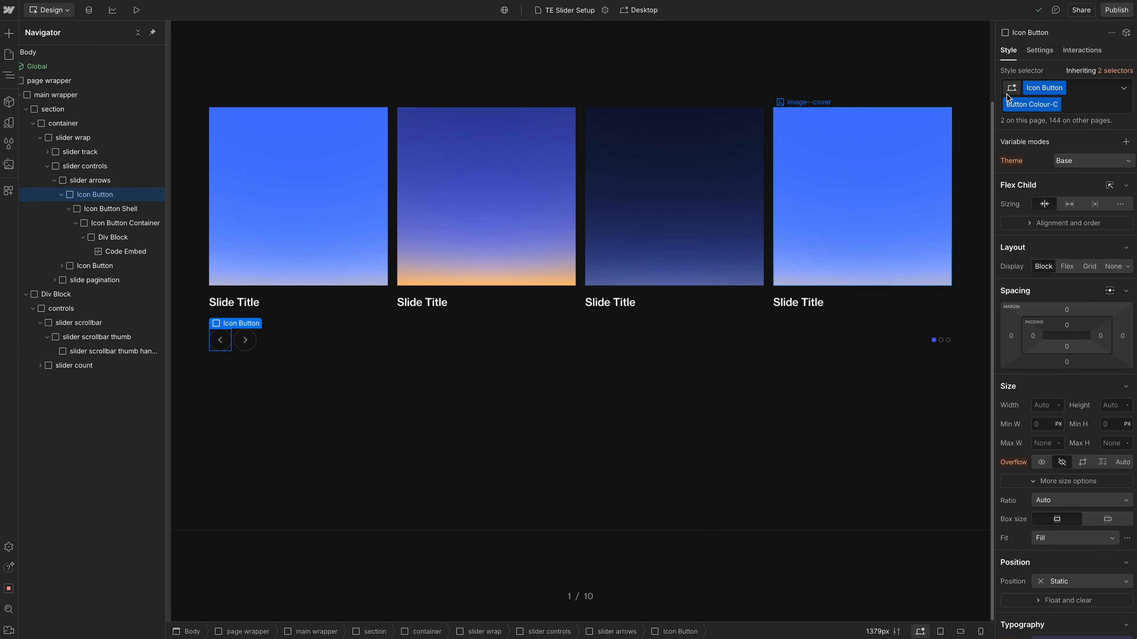
click(1039, 50)
click(1125, 235)
key(ctrl+v)
double_click(1067, 275)
text(prev)
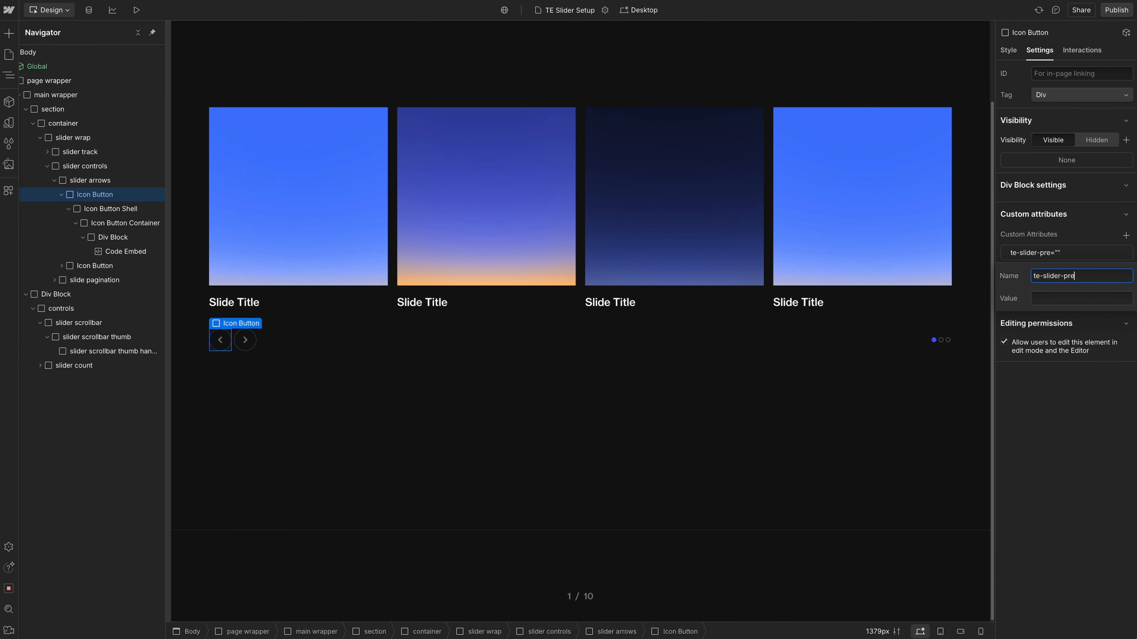
key(Return)
Step: Add the custom attribute te-slider-next to the right arrow's Icon Button
click(62, 195)
click(85, 209)
click(1126, 234)
key(ctrl+v)
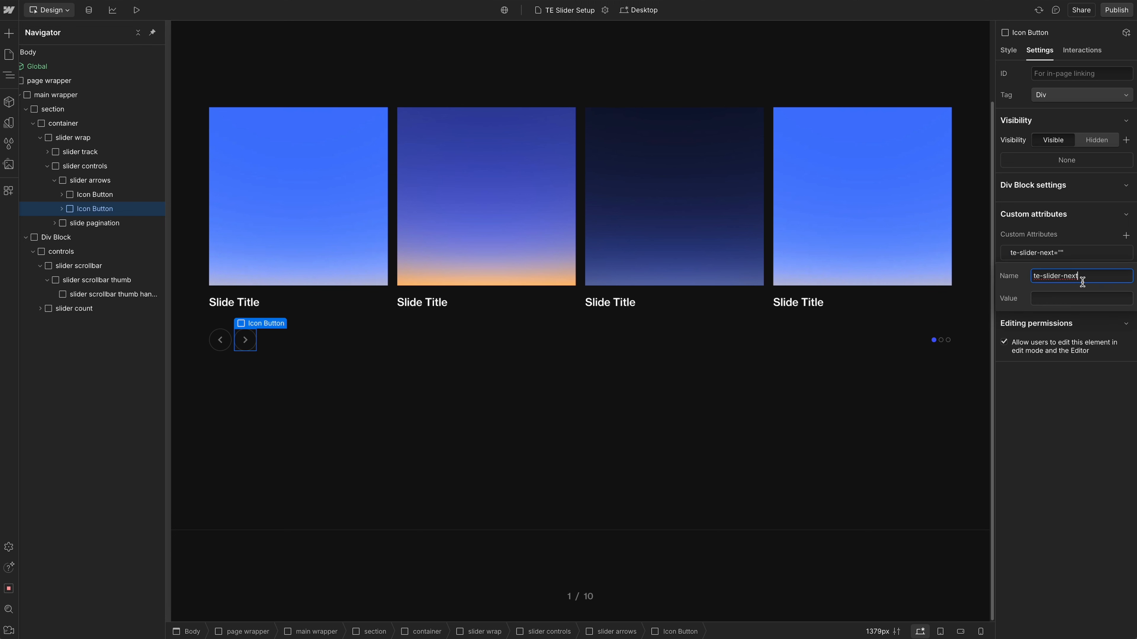
key(Return)
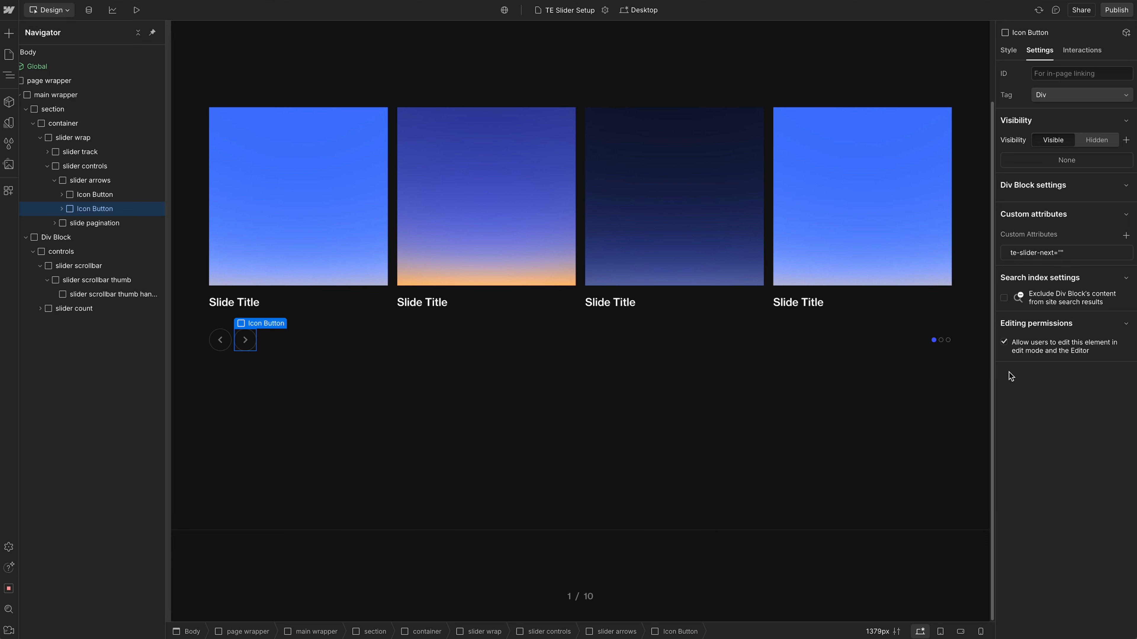
Step: Expand the slide pagination block, switch to the Powerup Docs and copy the te-slider-pagination attribute name
click(937, 342)
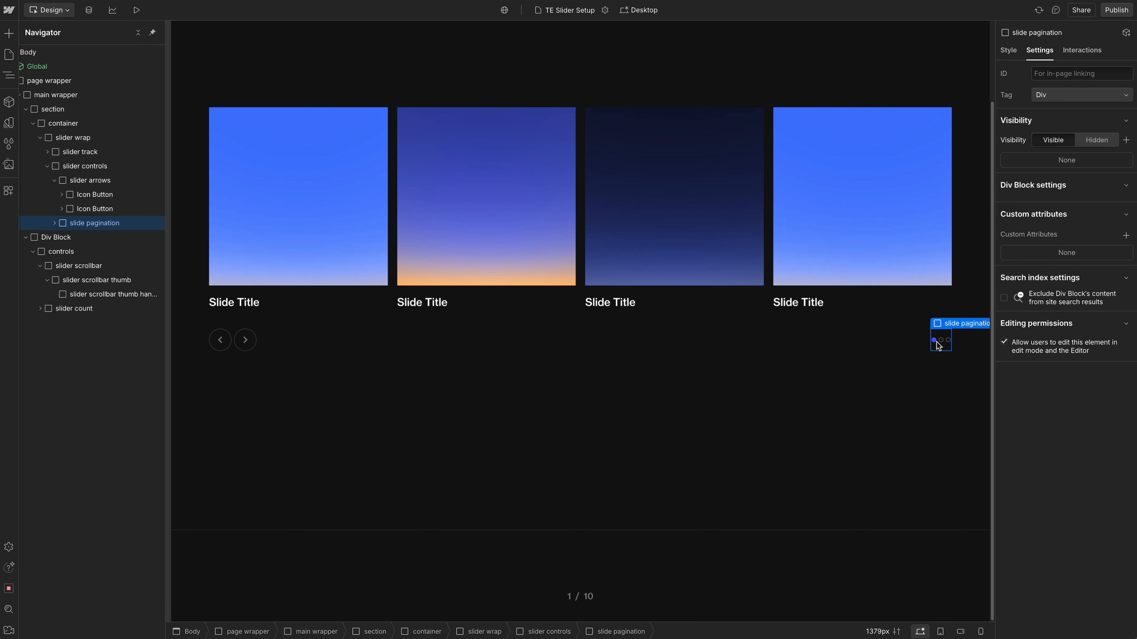
click(1009, 51)
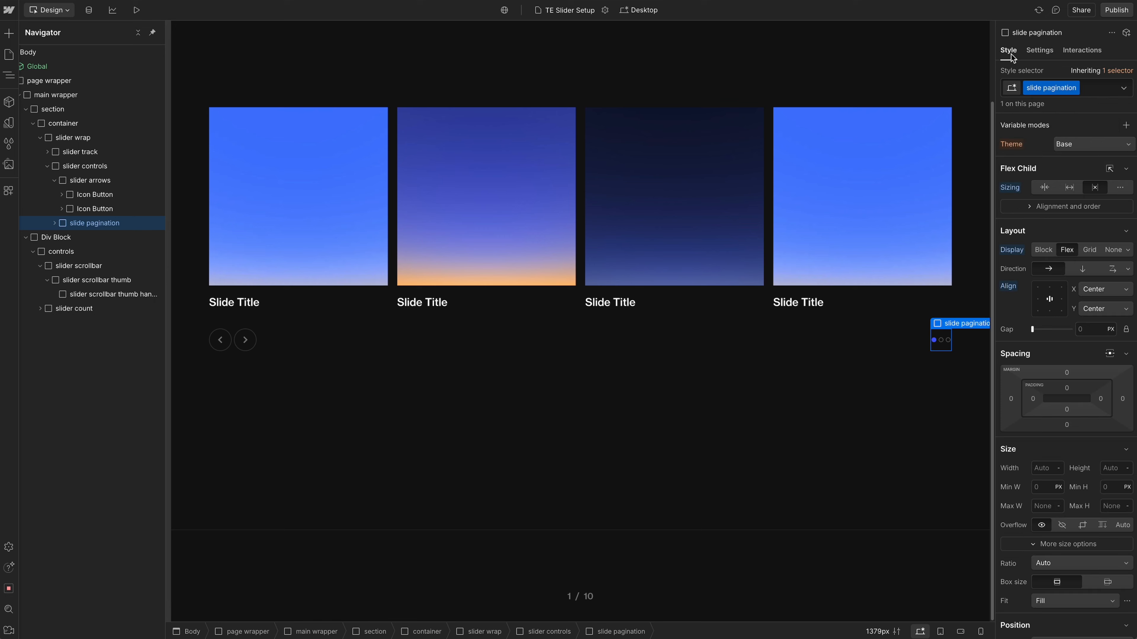
click(54, 223)
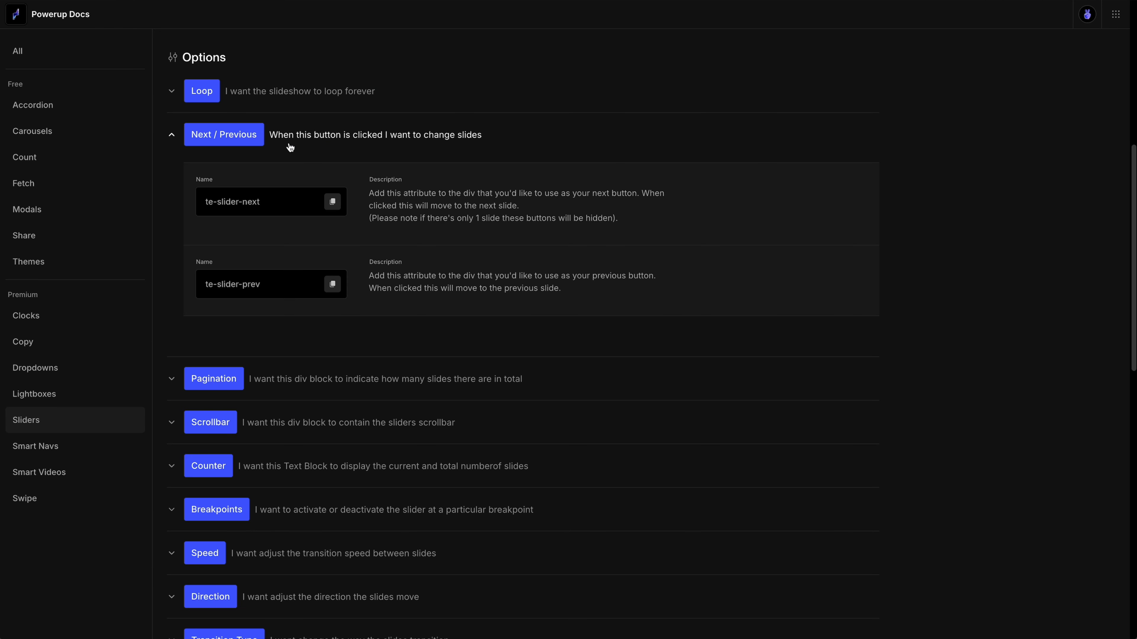
click(289, 144)
click(361, 181)
click(332, 245)
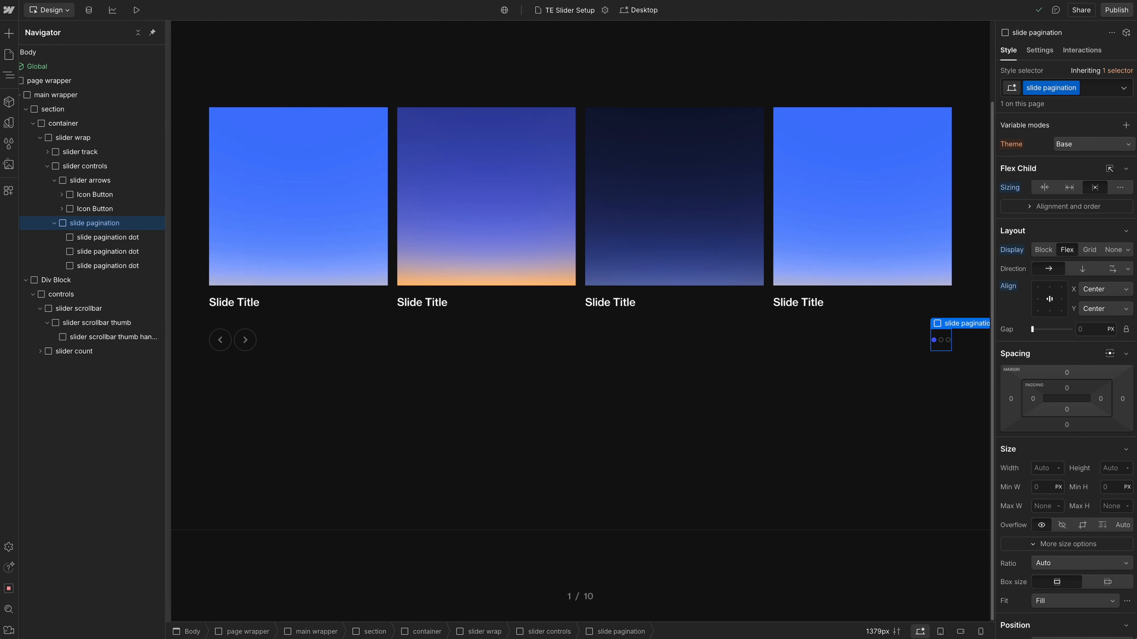
Step: Switch to Webflow and add the custom attribute te-slider-pagination to the slide pagination block
click(1039, 50)
click(1125, 235)
key(ctrl+v)
key(Return)
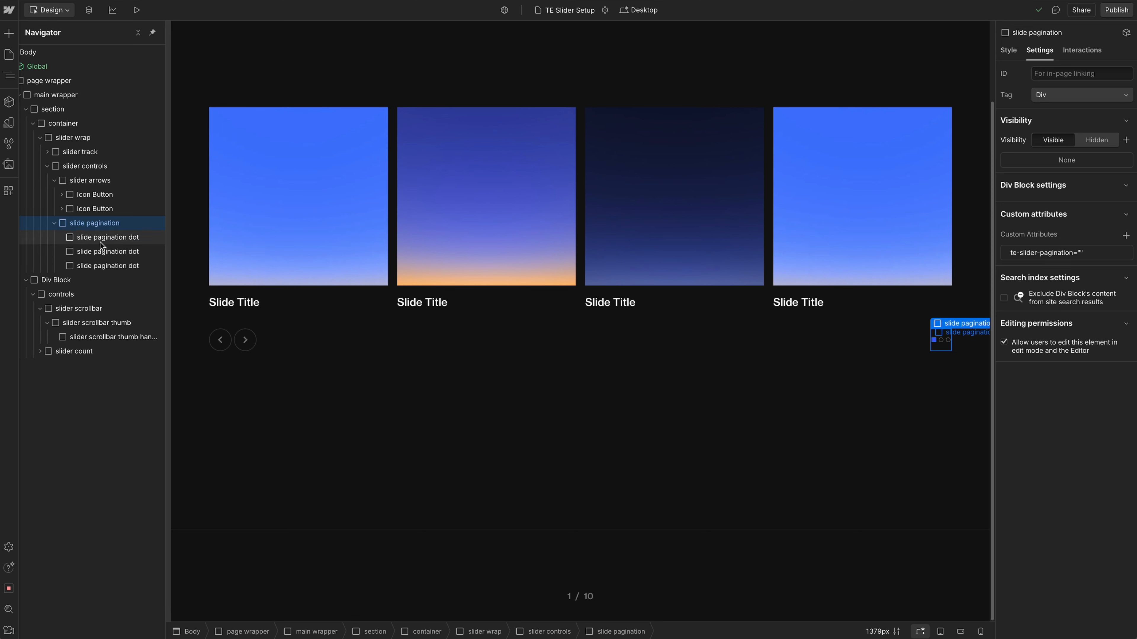
Step: Examine the styles of the slide pagination dots, comparing the default dot with the one using the is--active combo class
click(107, 252)
click(1007, 50)
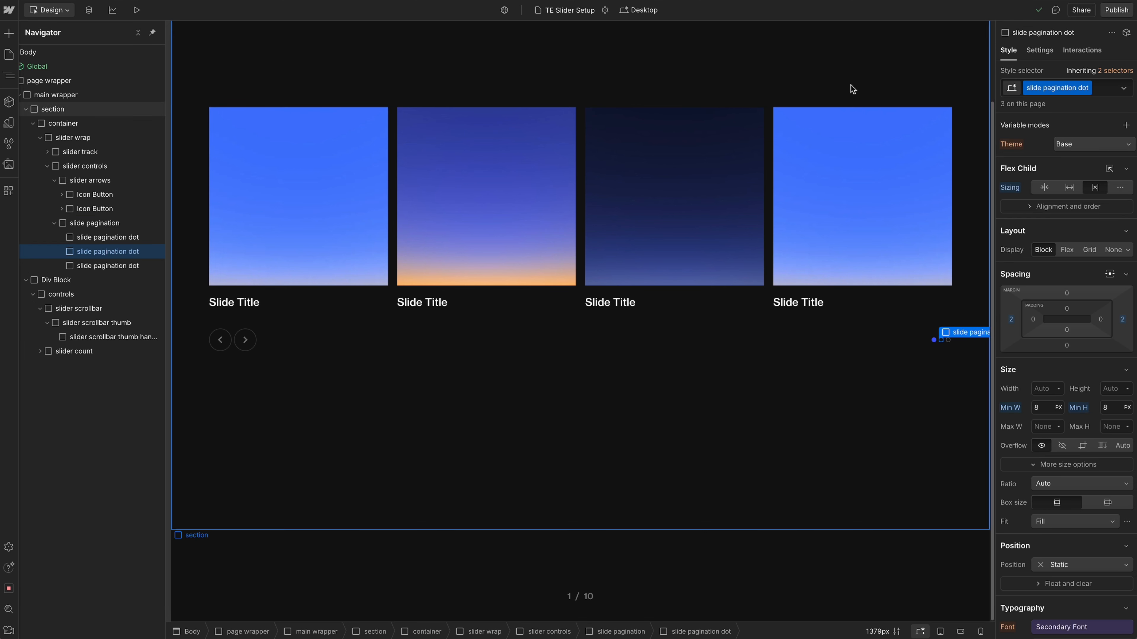
click(129, 241)
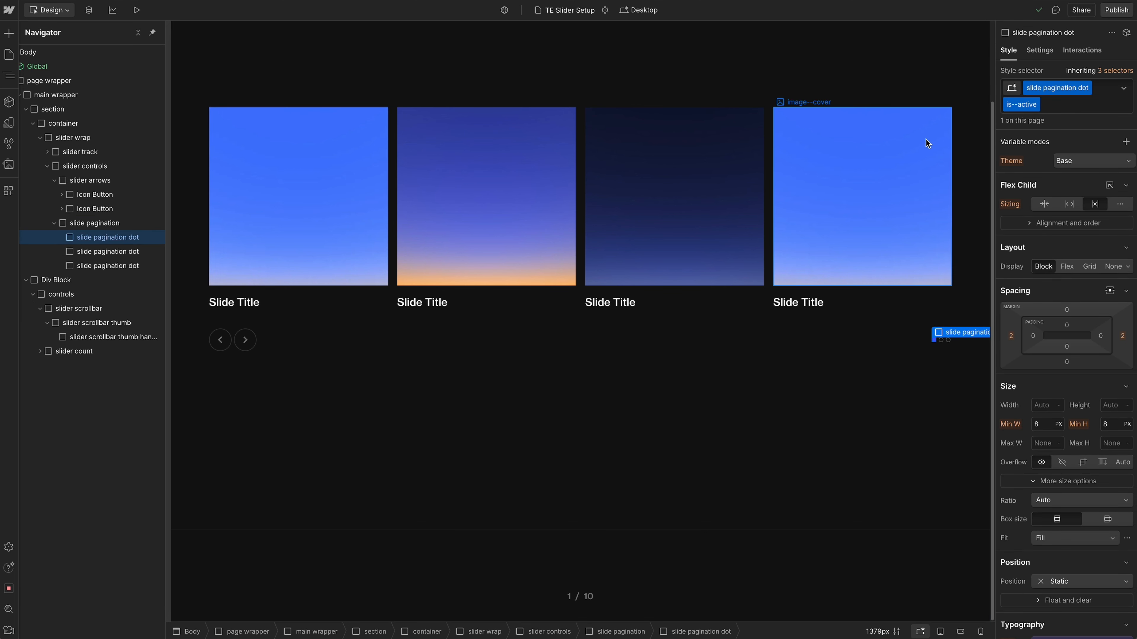
click(1034, 109)
click(1041, 115)
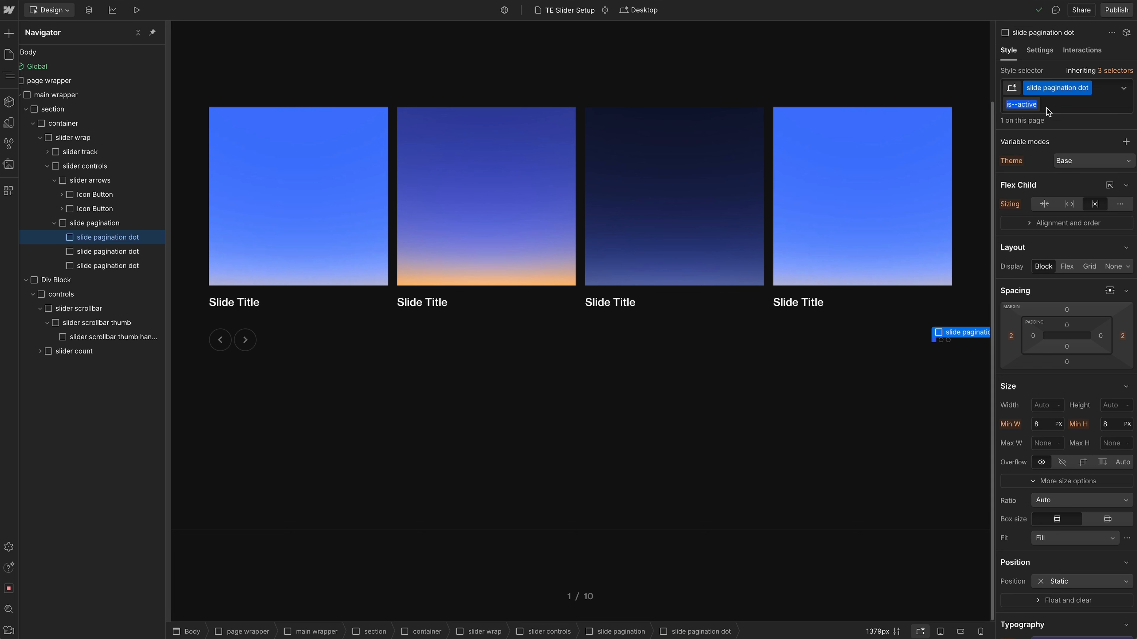
click(1050, 105)
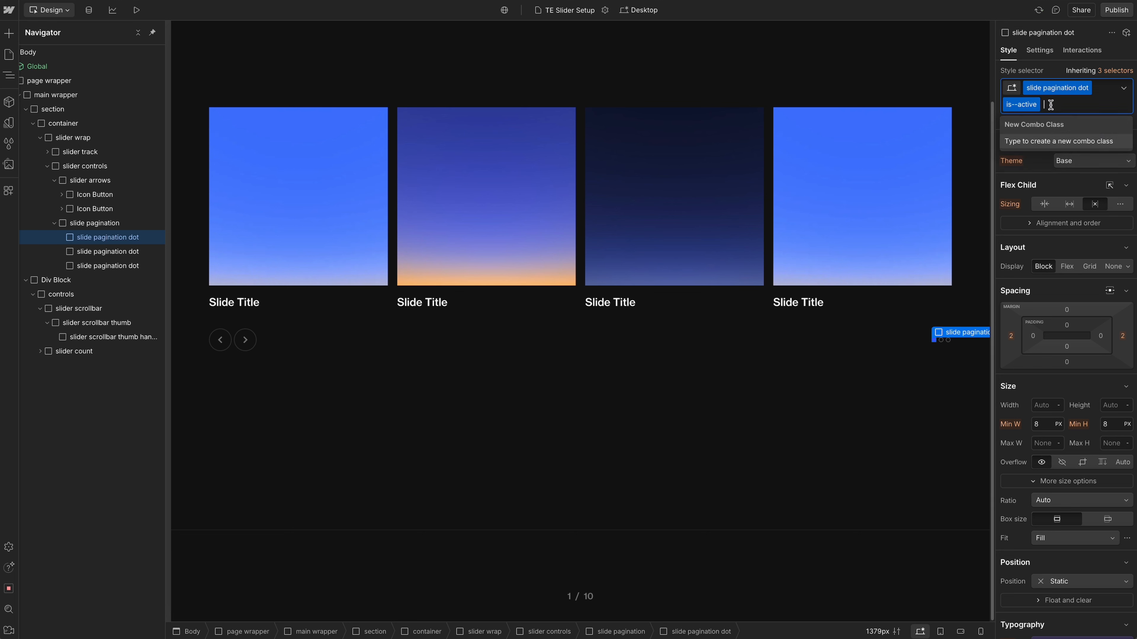
click(1054, 67)
scroll(1072, 318, down, 12)
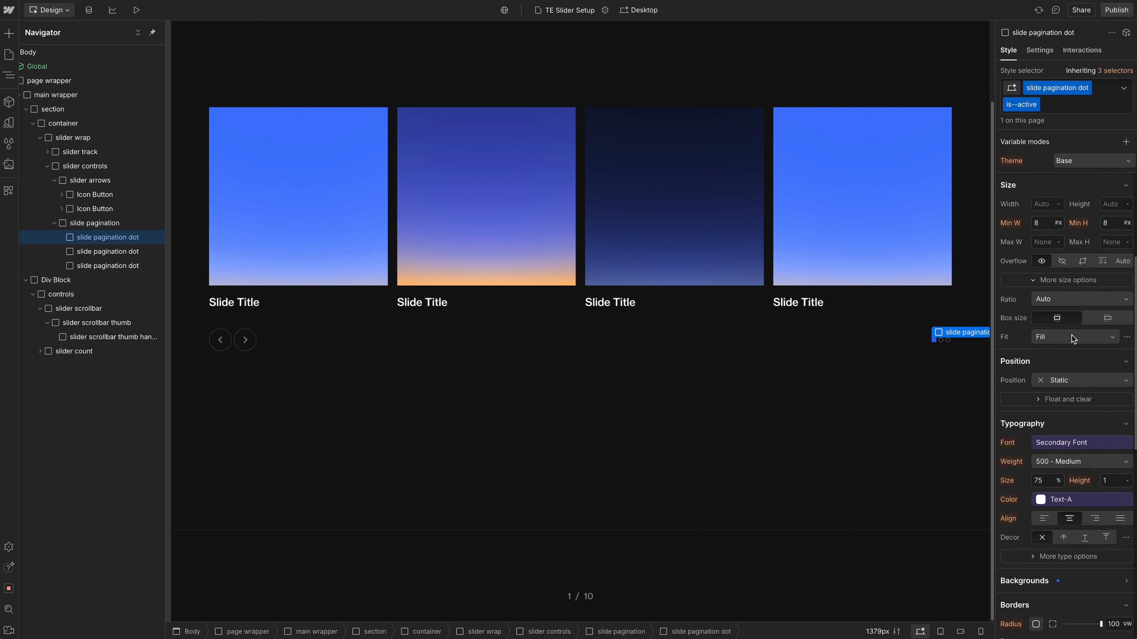
click(1051, 249)
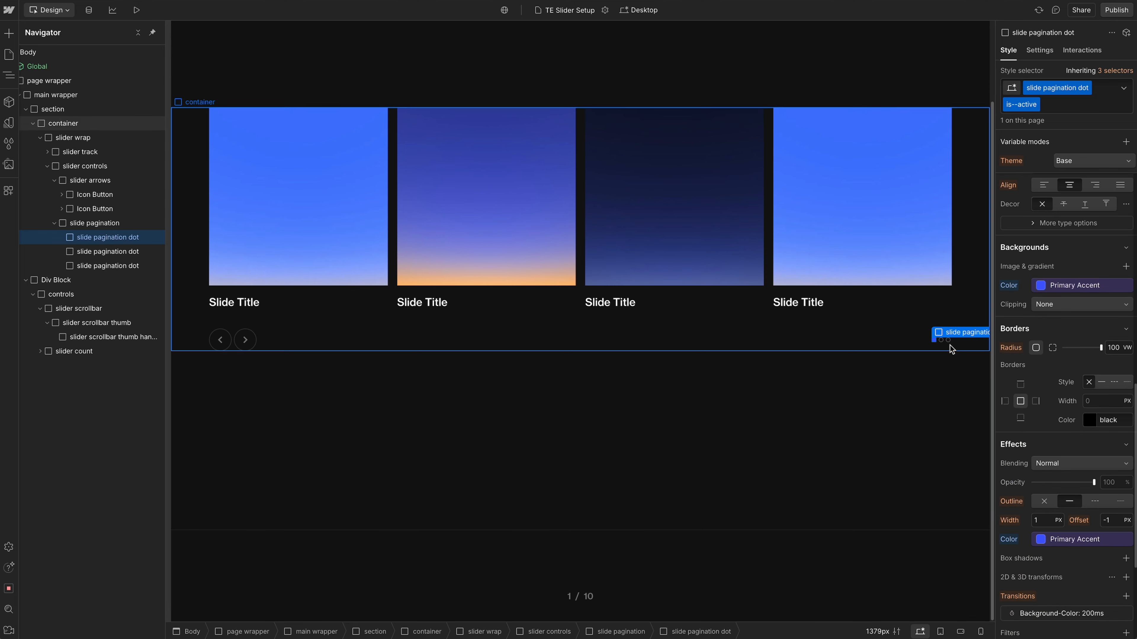
Step: Publish the site to the selected domains and switch to the published slider page
click(777, 52)
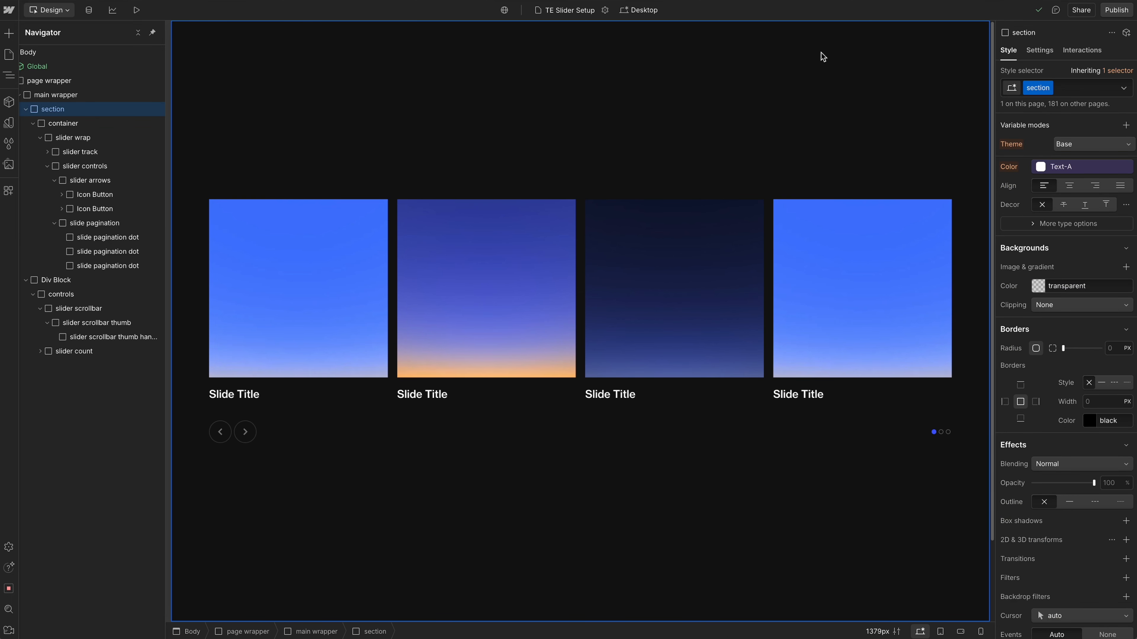
click(1116, 10)
click(1068, 195)
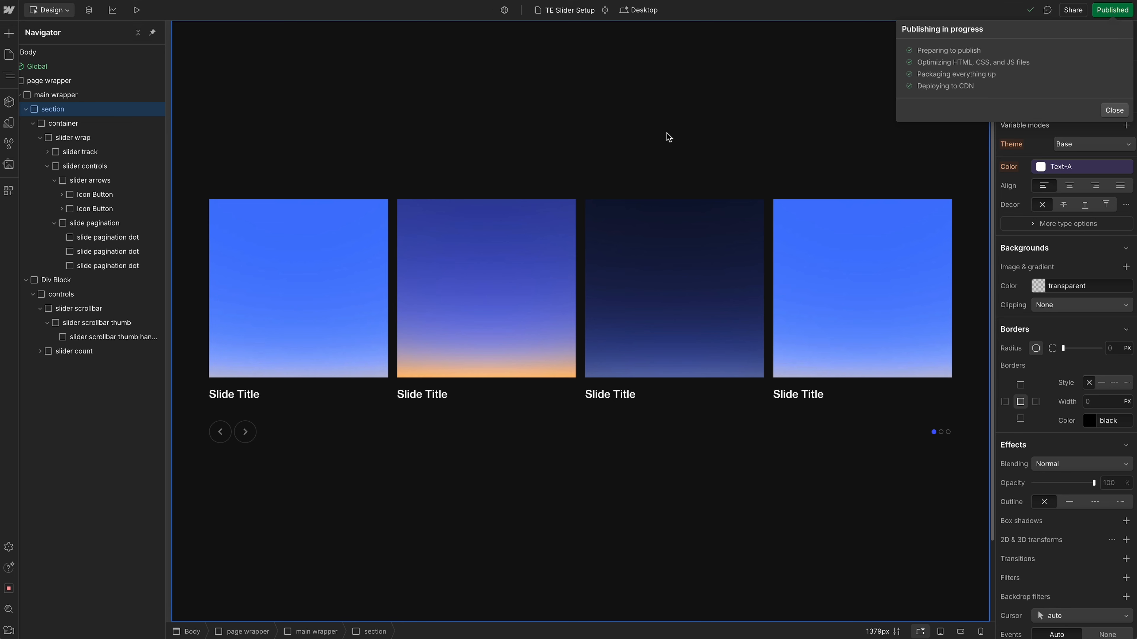
key(ctrl+Tab)
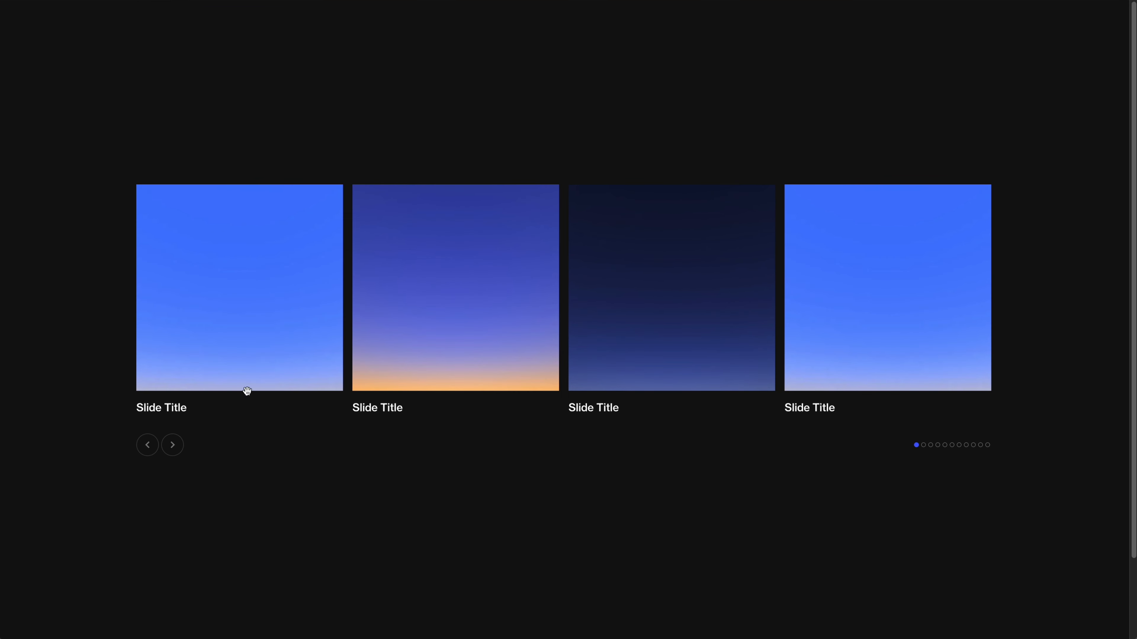
Step: Test the next and previous arrows, the pagination dots and slide dragging on the published slider
click(172, 445)
click(173, 445)
click(174, 447)
click(175, 447)
click(174, 447)
click(175, 447)
click(175, 447)
click(151, 448)
click(151, 449)
click(169, 450)
click(168, 449)
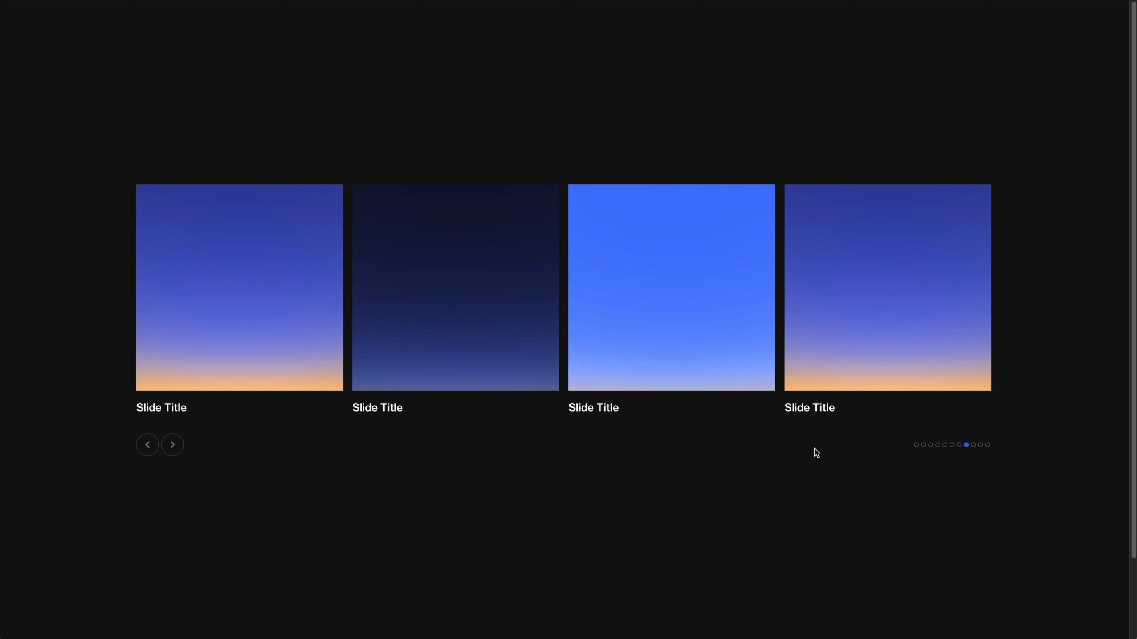
click(936, 446)
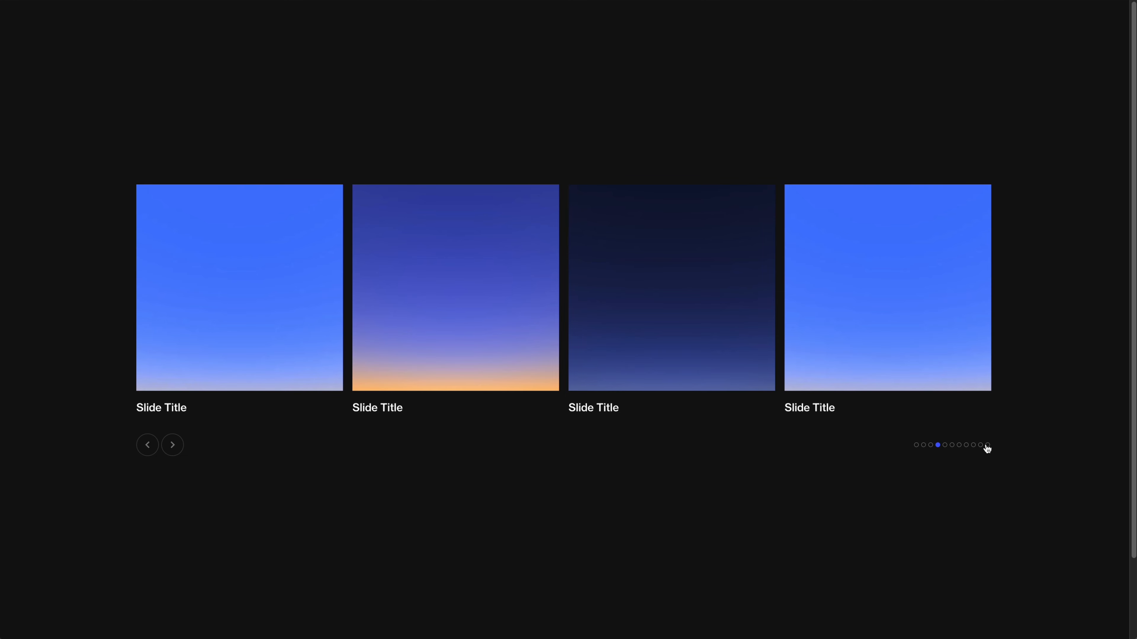
drag(779, 332, 480, 300)
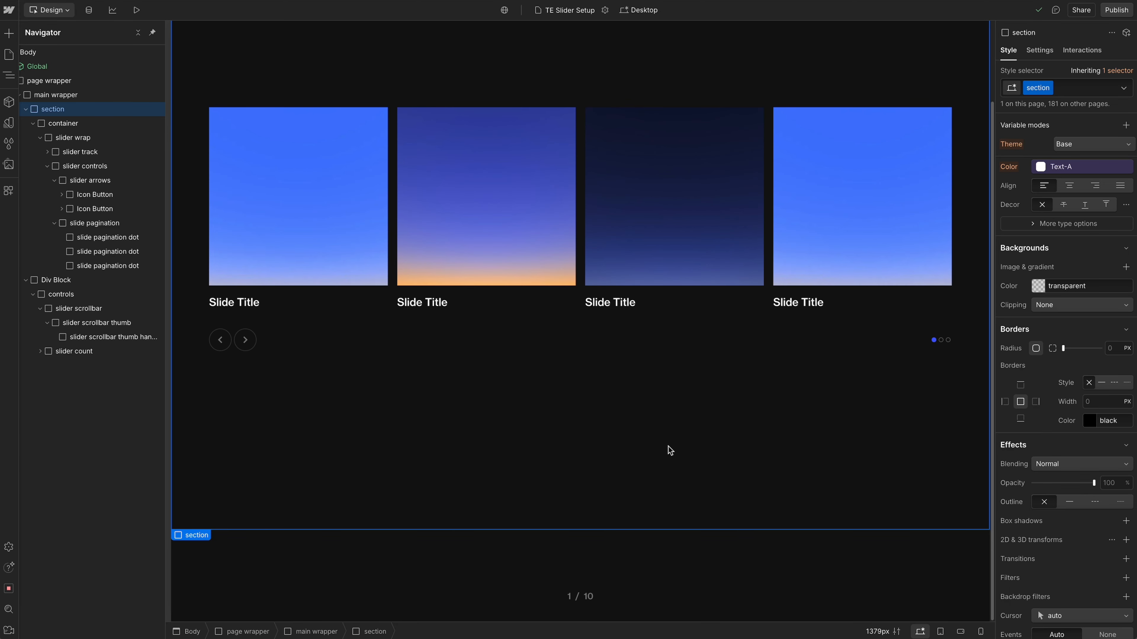
Step: Move the slider count block from the controls block into slider controls, after the slide pagination
click(589, 596)
click(32, 355)
click(40, 351)
key(super+x)
click(598, 368)
click(54, 183)
click(54, 202)
click(85, 167)
key(super+v)
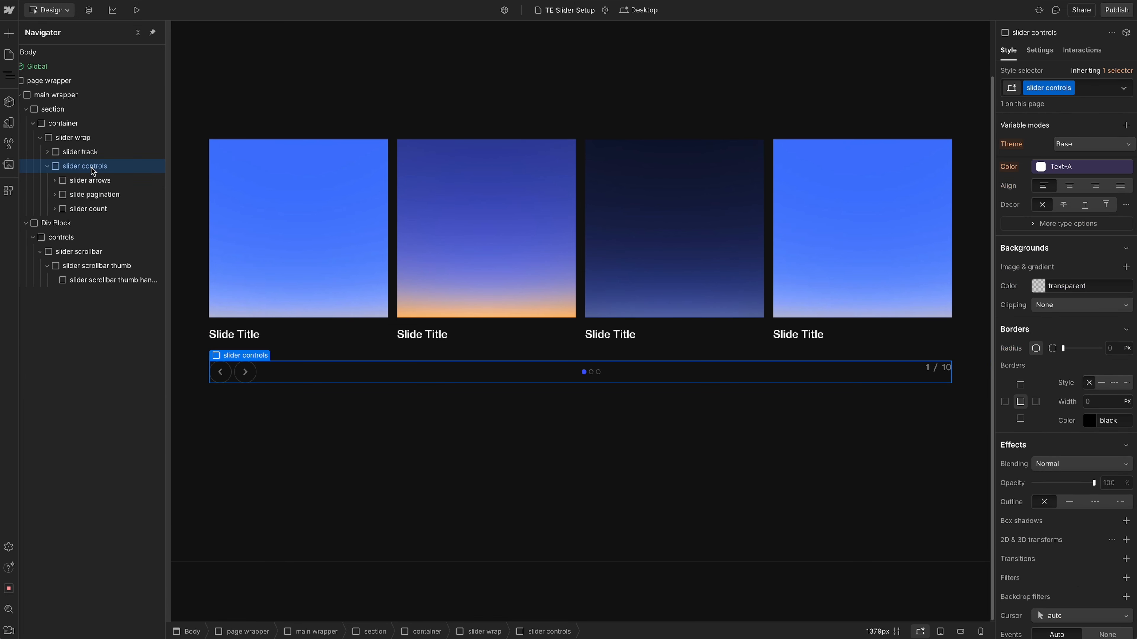
Step: Select the slider count's current number text, switch to the Powerup Docs and copy the te-slider-counter-current attribute name from the Counter option
click(943, 378)
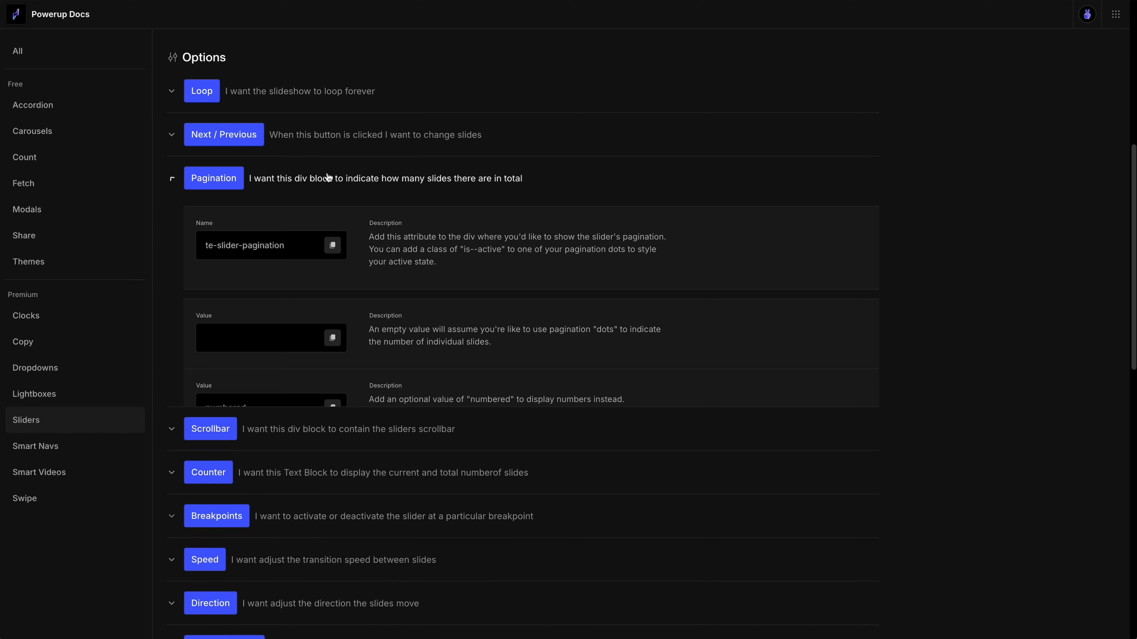
click(328, 178)
click(325, 265)
click(332, 333)
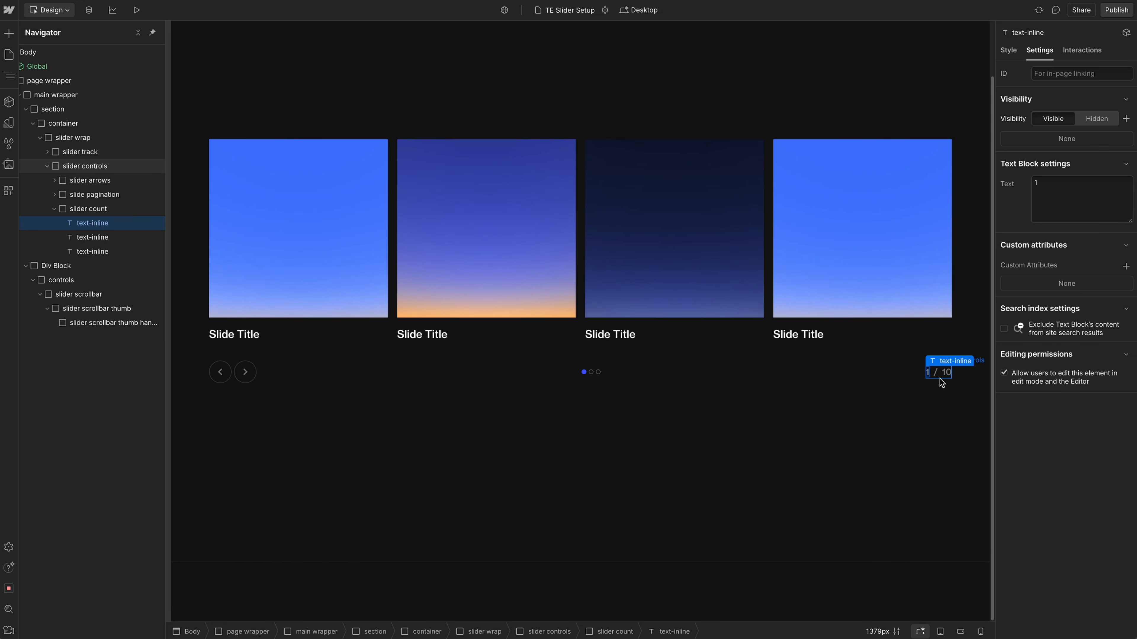
Step: Switch to Webflow and add the custom attribute te-slider-counter-current to the slider count's first text-inline element
click(1126, 267)
key(ctrl+v)
key(Return)
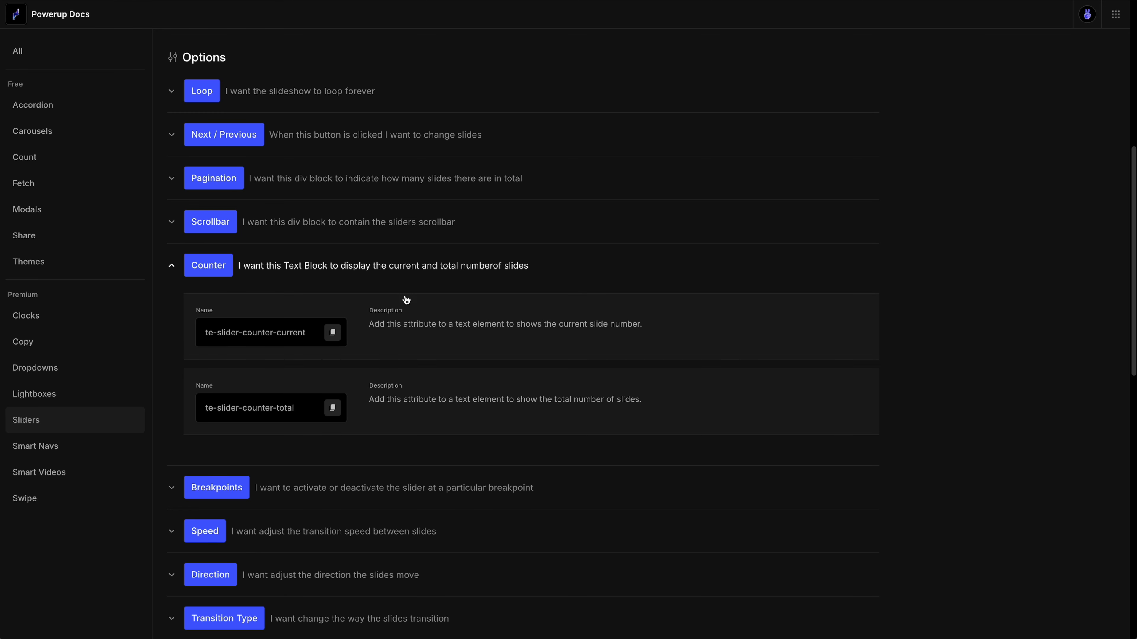
Step: Copy te-slider-counter-total from the Powerup Docs and add it as a custom attribute to the slider count's total number text in Webflow
click(333, 407)
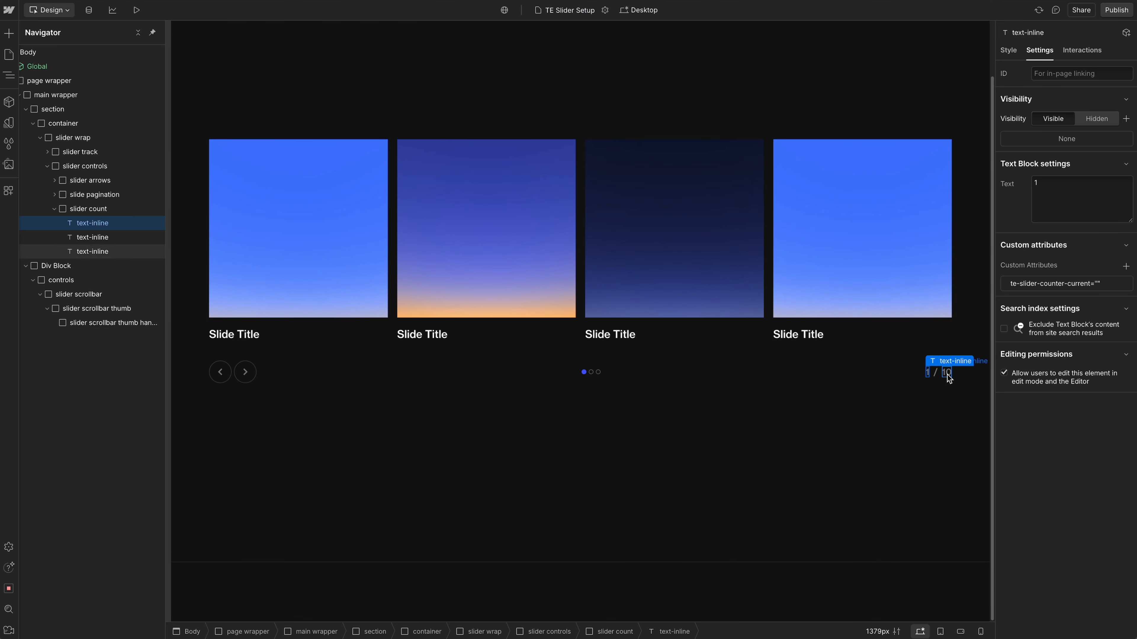
click(947, 375)
click(1126, 267)
key(ctrl+v)
key(Return)
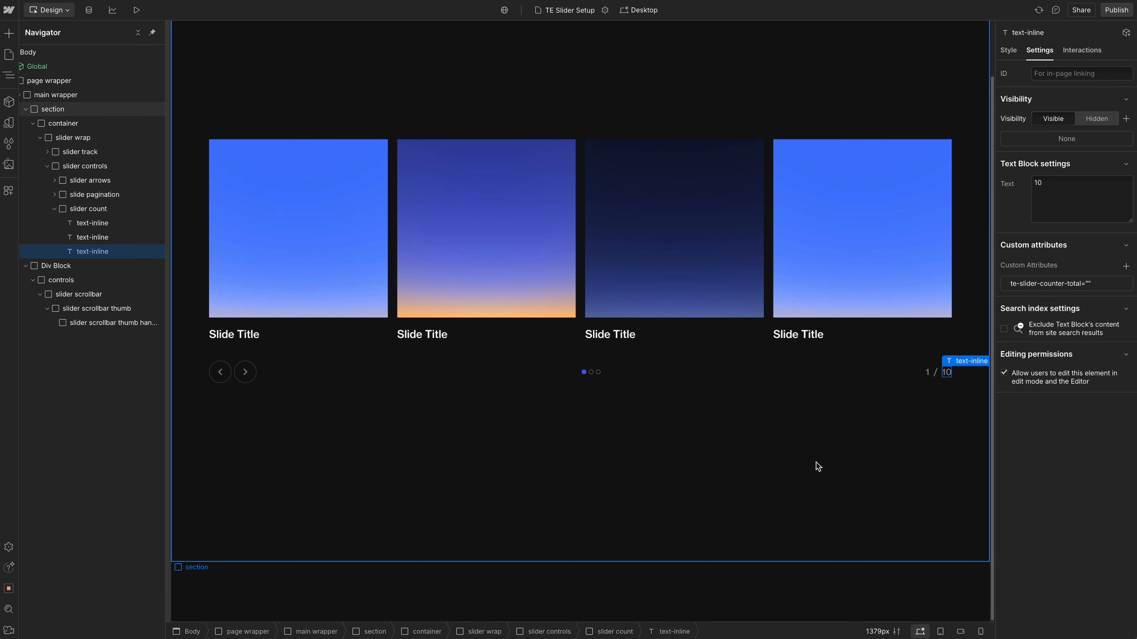
Step: Publish the site to te-components-2.webflow.io and test the published slider by dragging the slides both ways
click(833, 465)
scroll(815, 399, up, 2)
click(1115, 10)
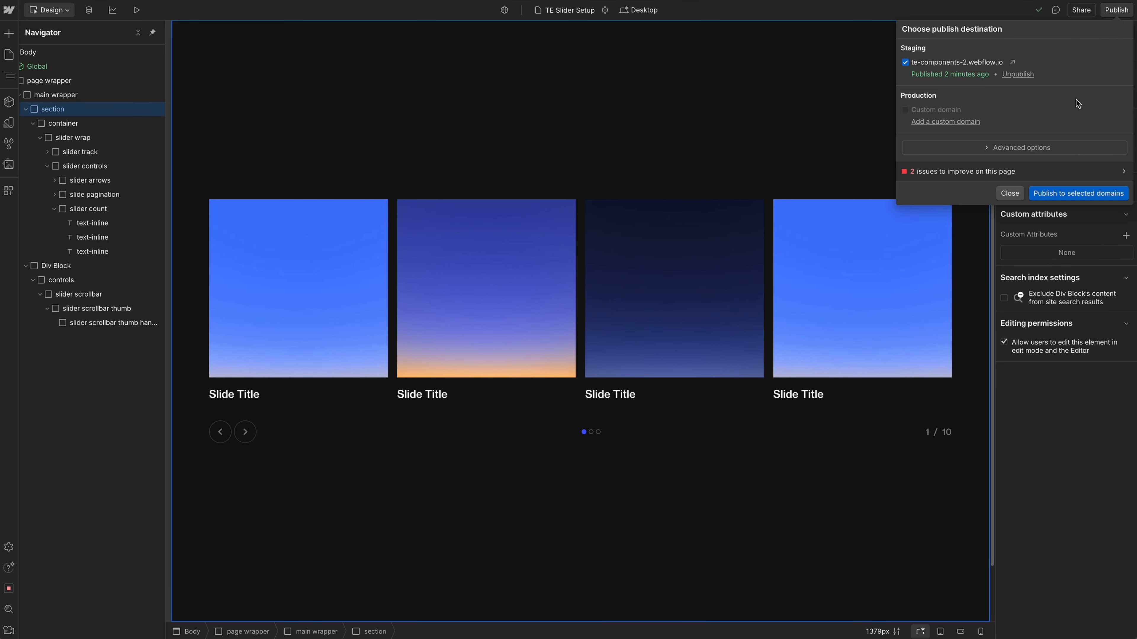
click(1079, 193)
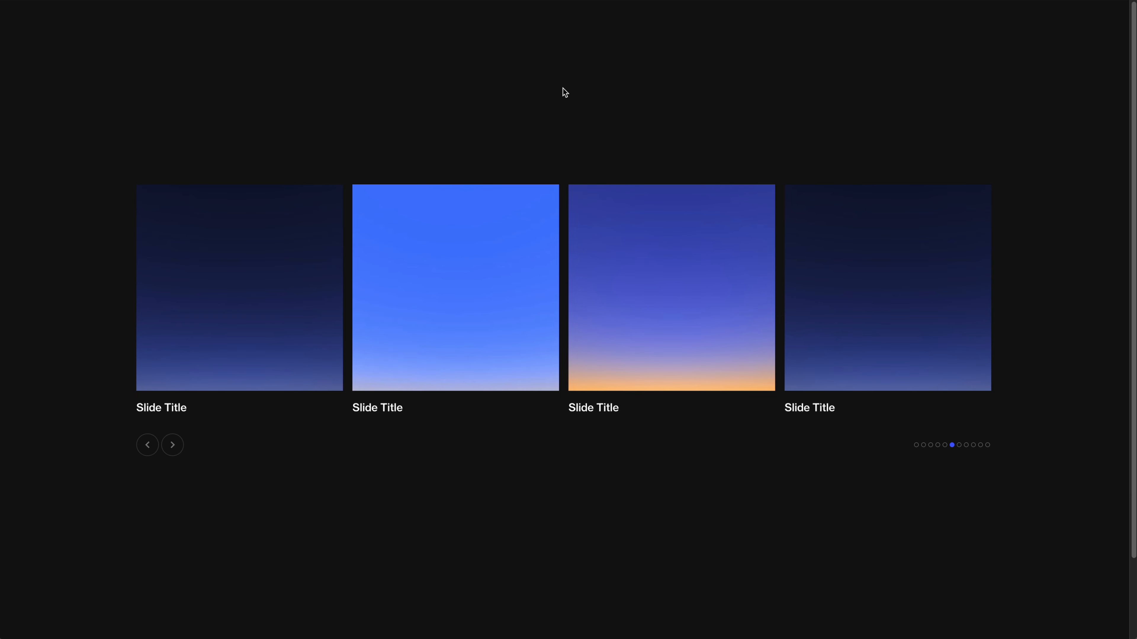
drag(755, 316, 373, 315)
drag(455, 300, 733, 330)
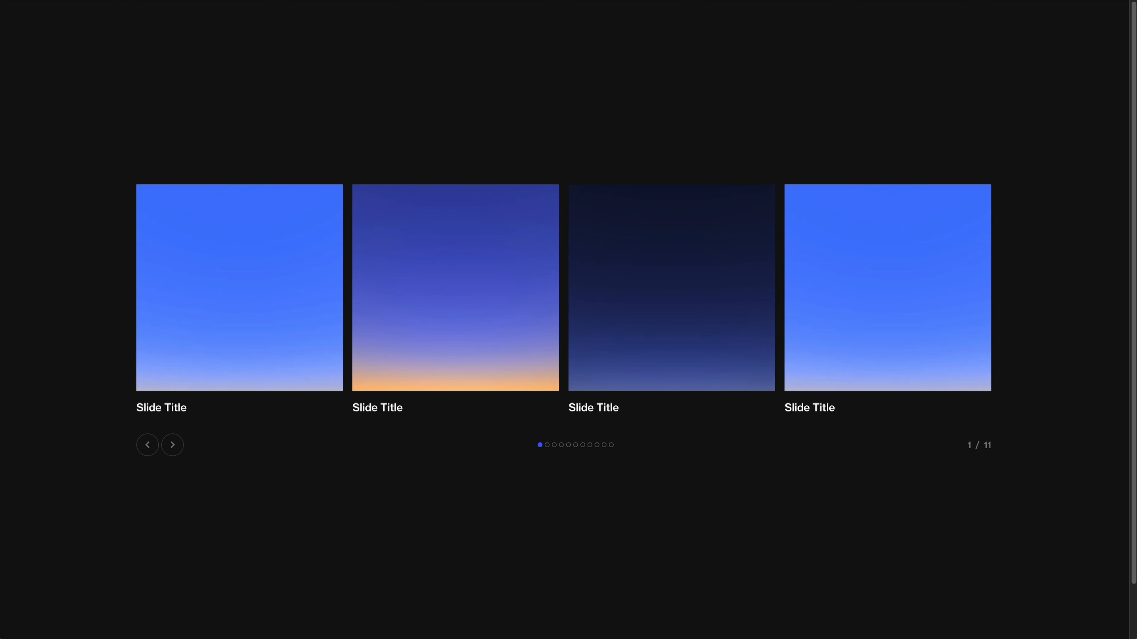
Step: Switch to Webflow and move the slider scrollbar from the controls block into slider wrap, below slider controls
key(ctrl+shift+Tab)
click(656, 213)
scroll(810, 381, down, 2)
click(655, 565)
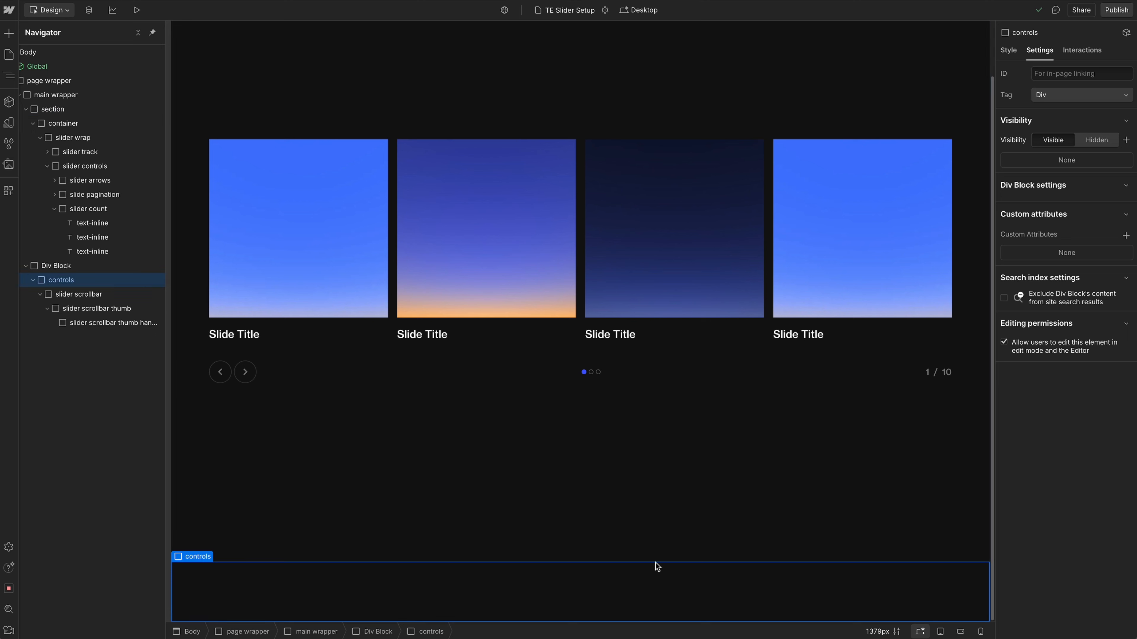
click(86, 295)
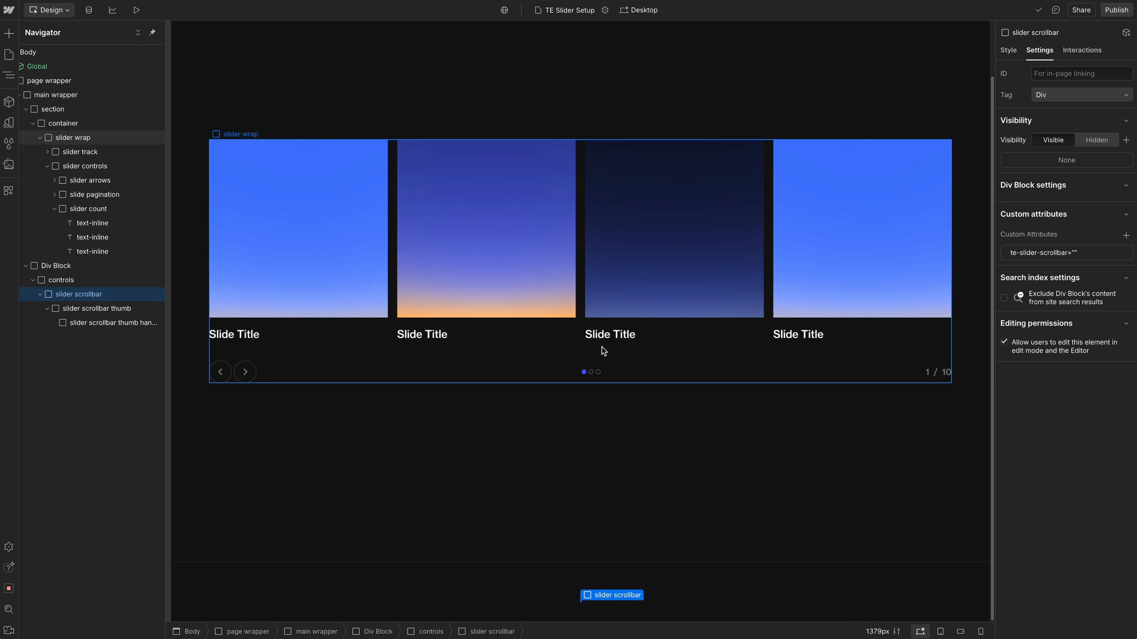
click(327, 364)
click(1010, 56)
click(108, 298)
key(Delete)
click(315, 381)
key(ctrl+z)
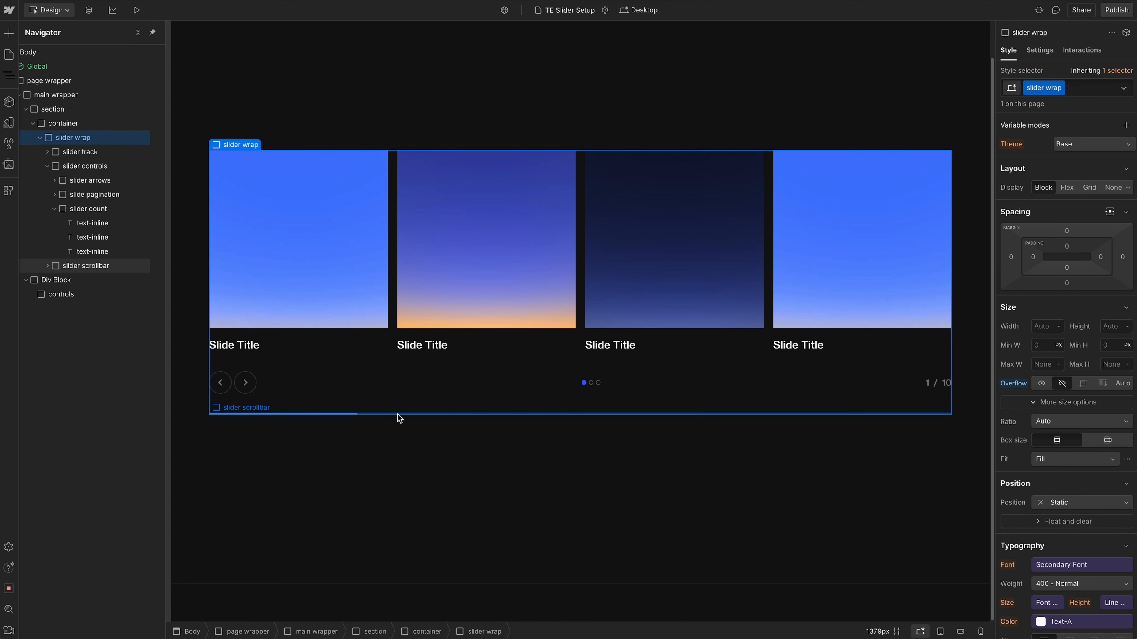
Step: Examine the styles of the slider scrollbar, its thumb and thumb handle, and the scrollbar's te-slider-scrollbar custom attribute
click(397, 415)
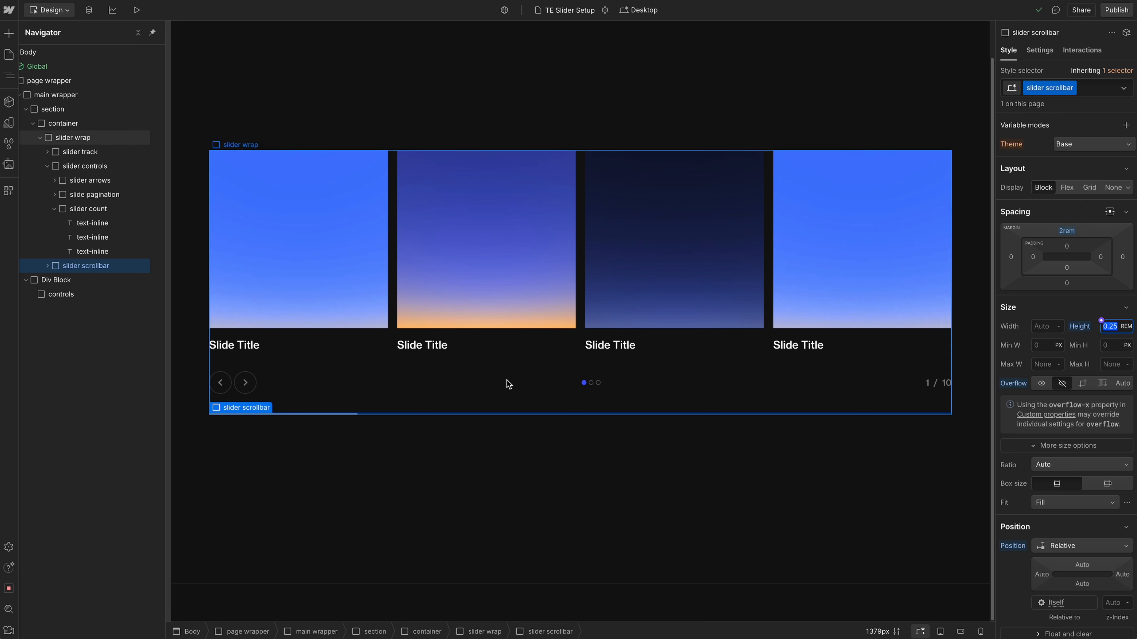
click(47, 265)
click(86, 282)
click(55, 280)
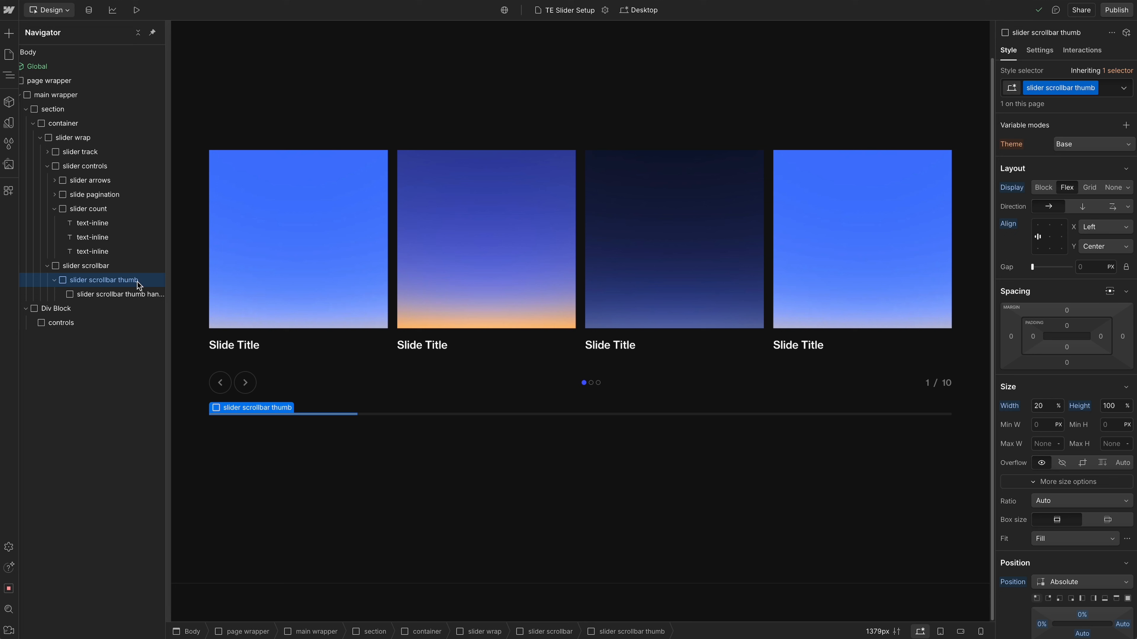
click(131, 296)
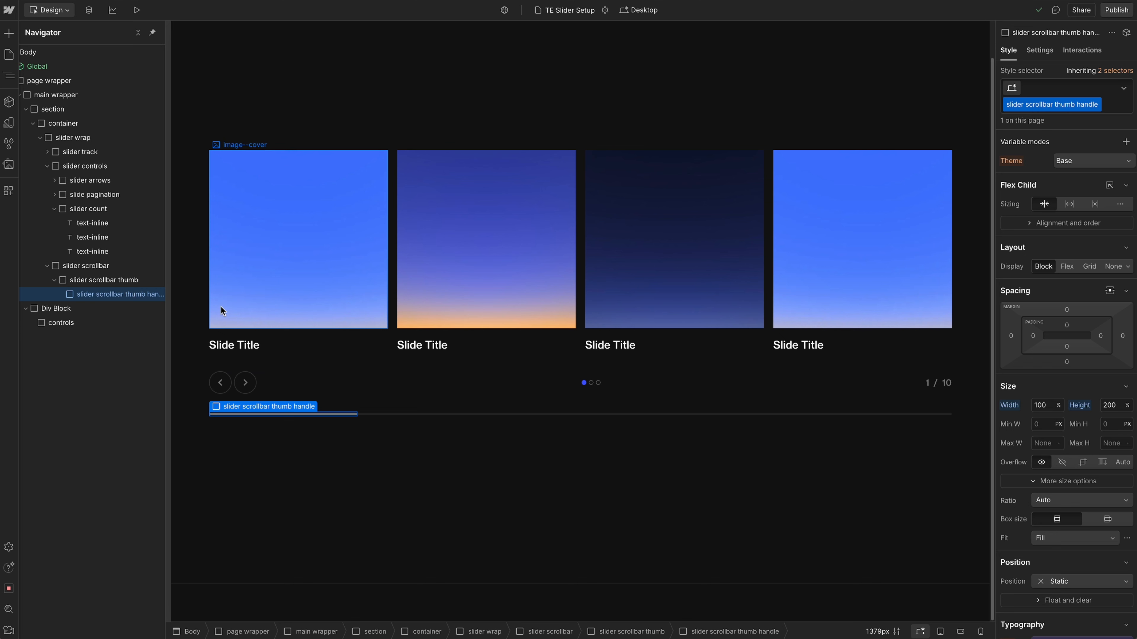
click(97, 279)
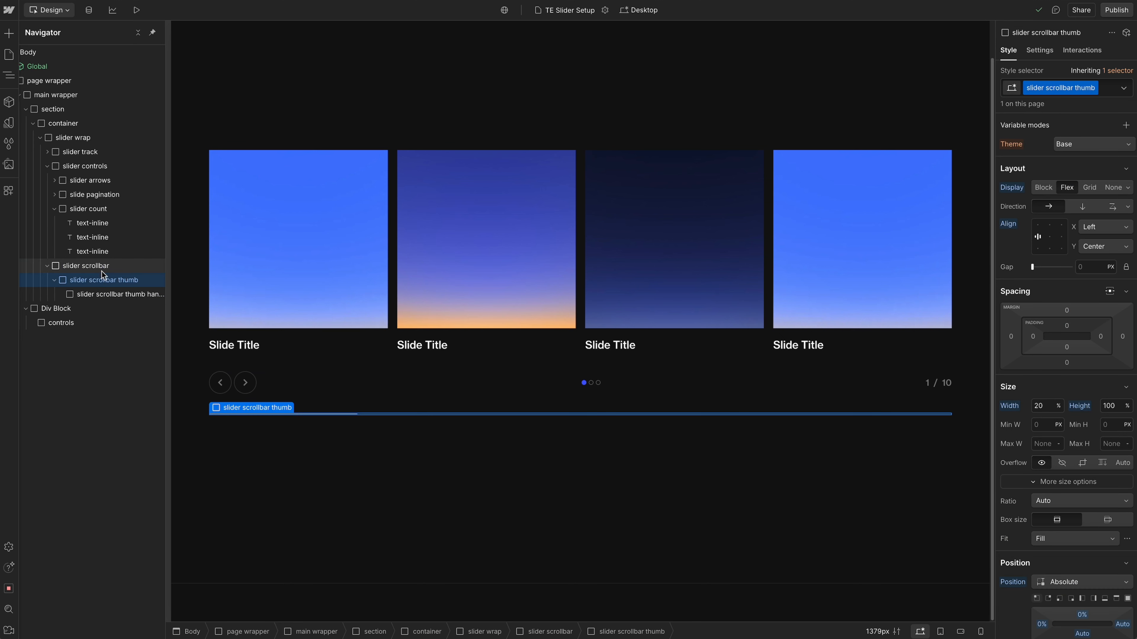
click(103, 266)
click(1038, 51)
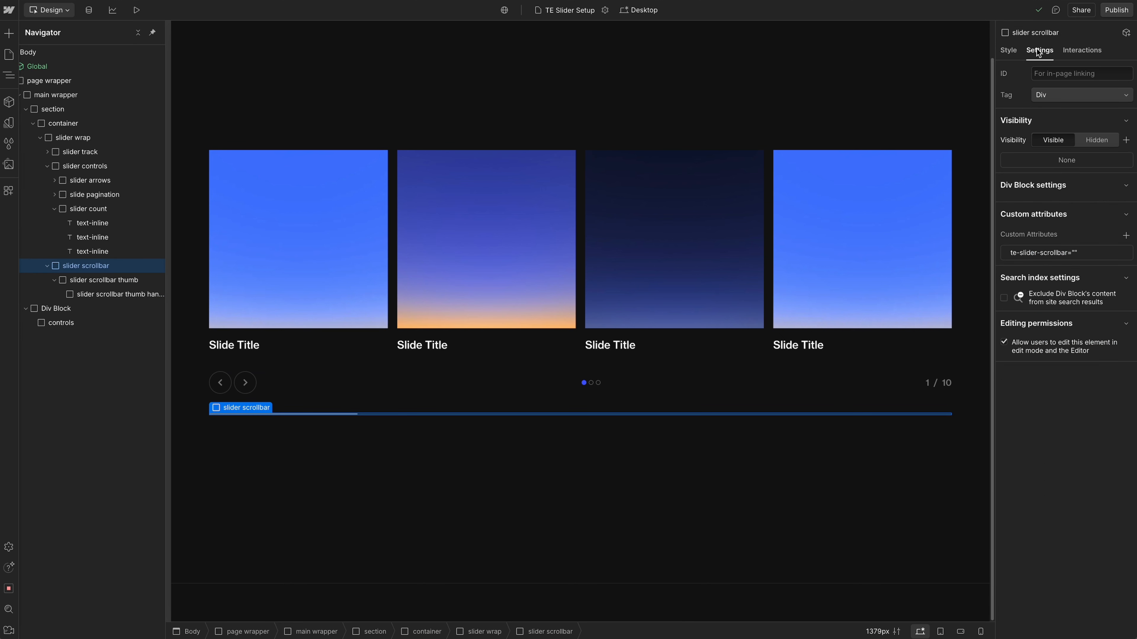
click(1060, 253)
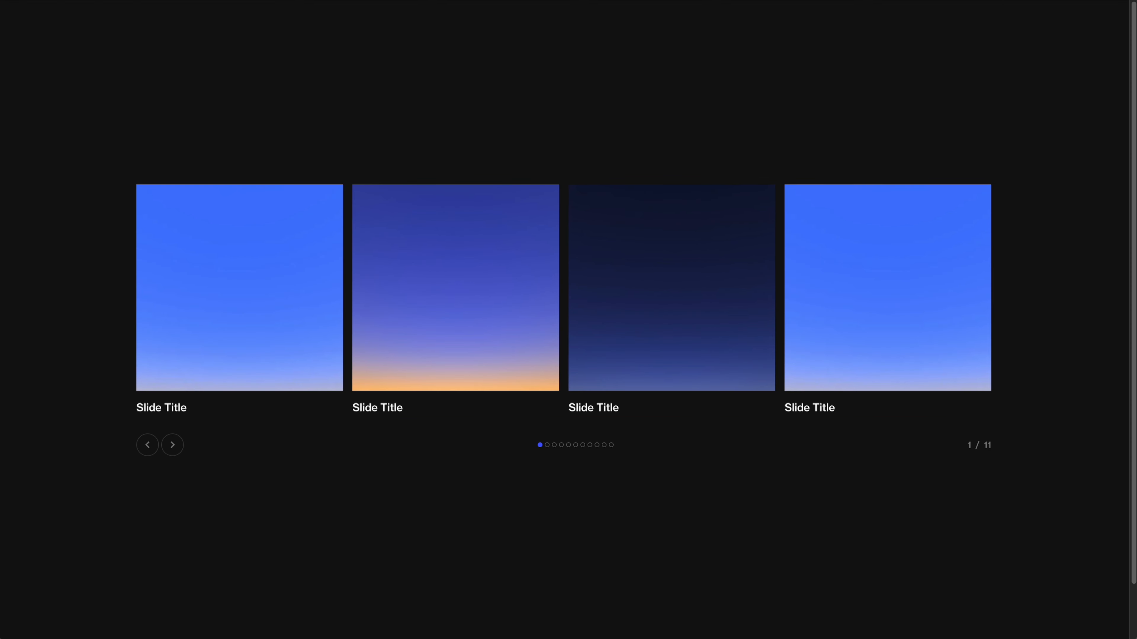
Step: Test the published slider with its scrollbar by dragging the slides back and forth and jumping to another slide through the pagination
drag(618, 295, 496, 303)
drag(504, 467, 643, 464)
drag(637, 297, 148, 285)
drag(298, 286, 555, 289)
drag(304, 293, 627, 302)
drag(388, 310, 671, 311)
drag(447, 312, 702, 325)
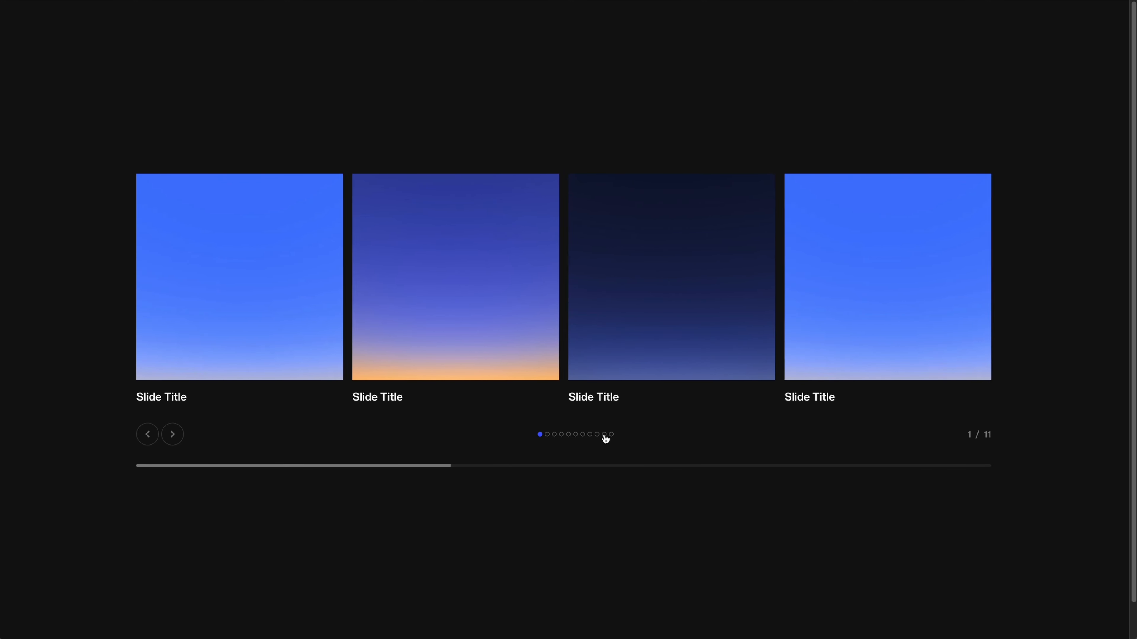
click(600, 435)
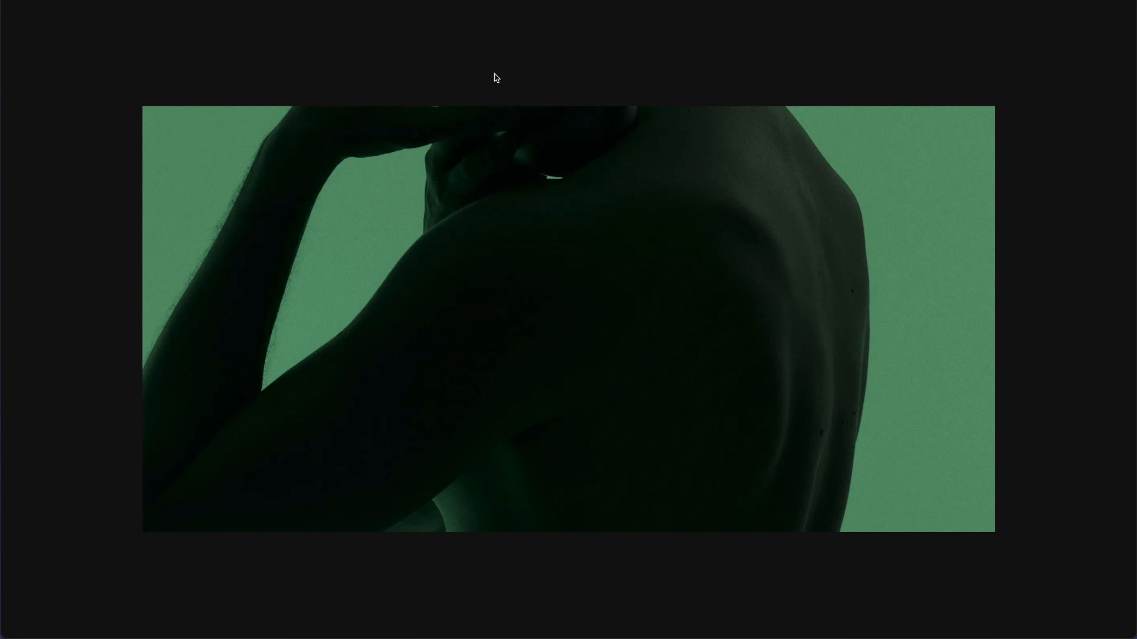
Step: Test the full-width image slider by dragging its slides both ways, and return to its page in the Webflow Designer
drag(782, 348, 614, 341)
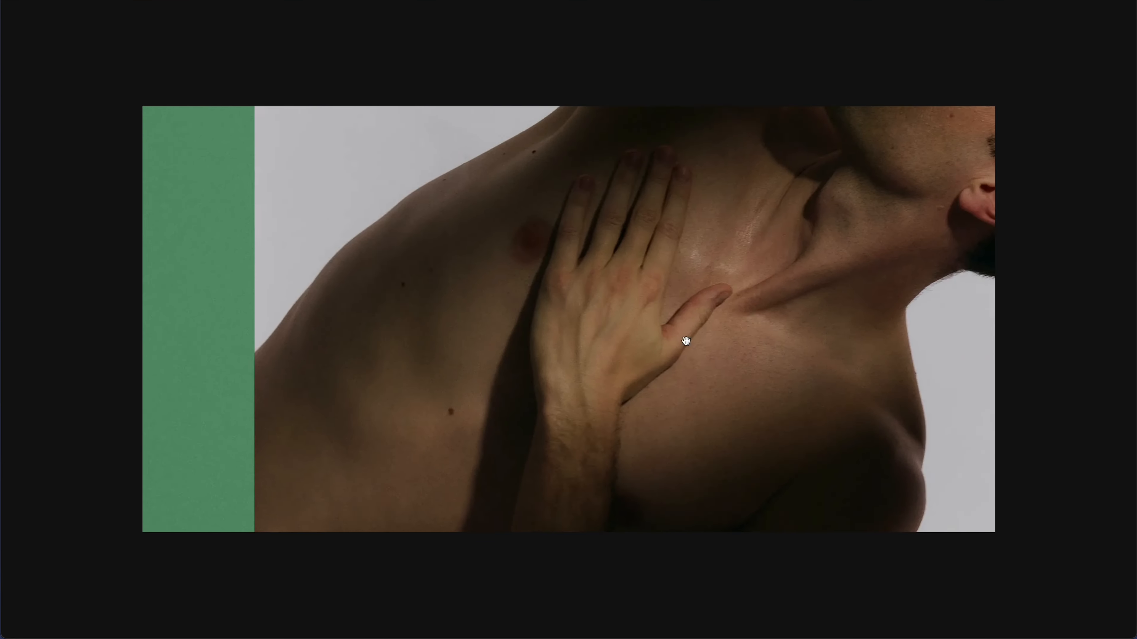
drag(799, 343, 716, 329)
drag(605, 318, 683, 333)
drag(608, 353, 671, 389)
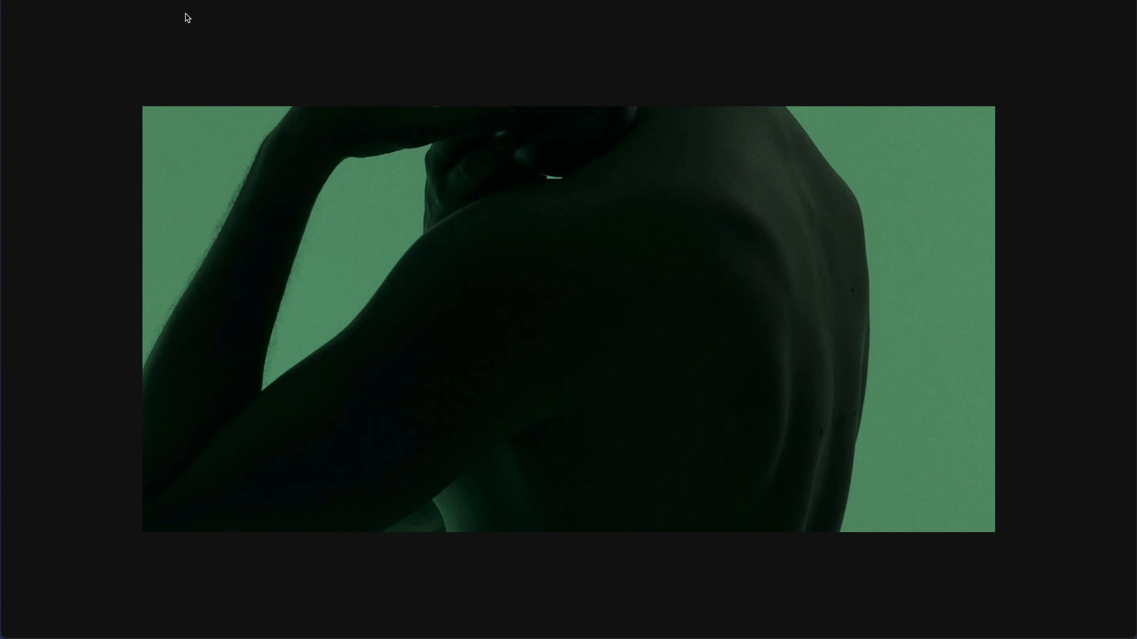
key(Escape)
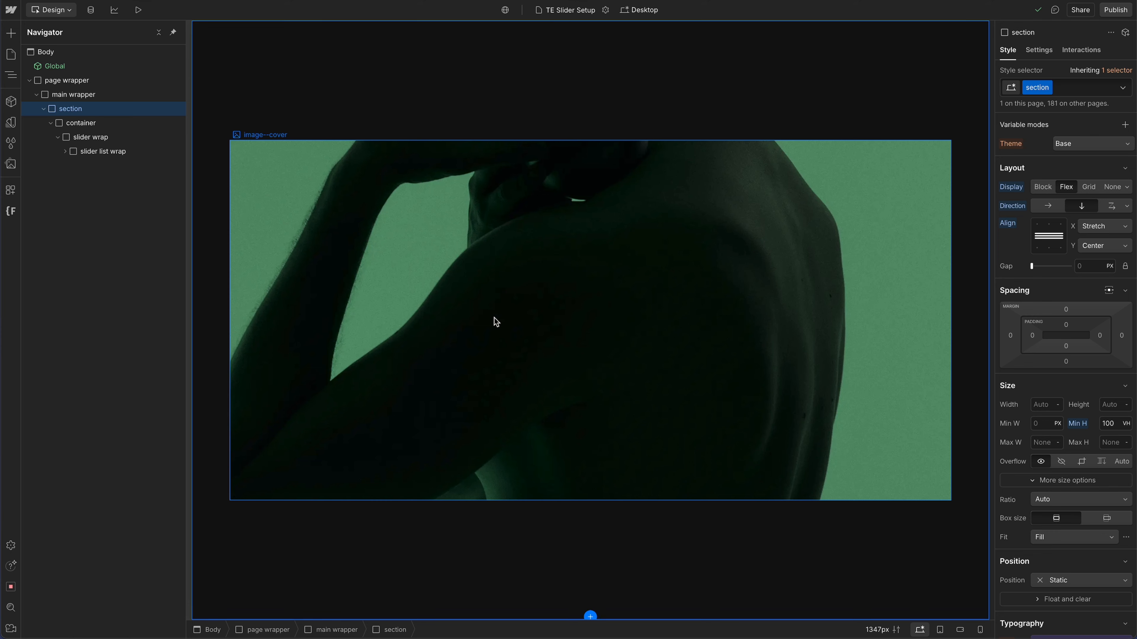
Step: Add a div block to the container, below slider wrap, and give it the class slider nav
click(84, 125)
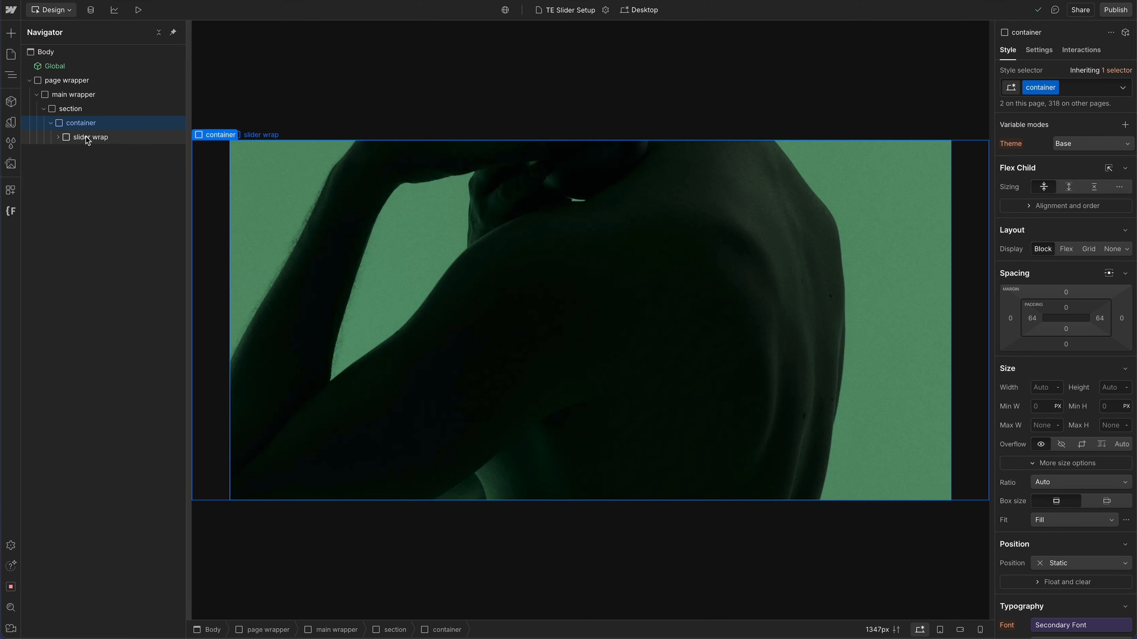
click(12, 33)
click(47, 202)
click(1043, 87)
text(slider nav)
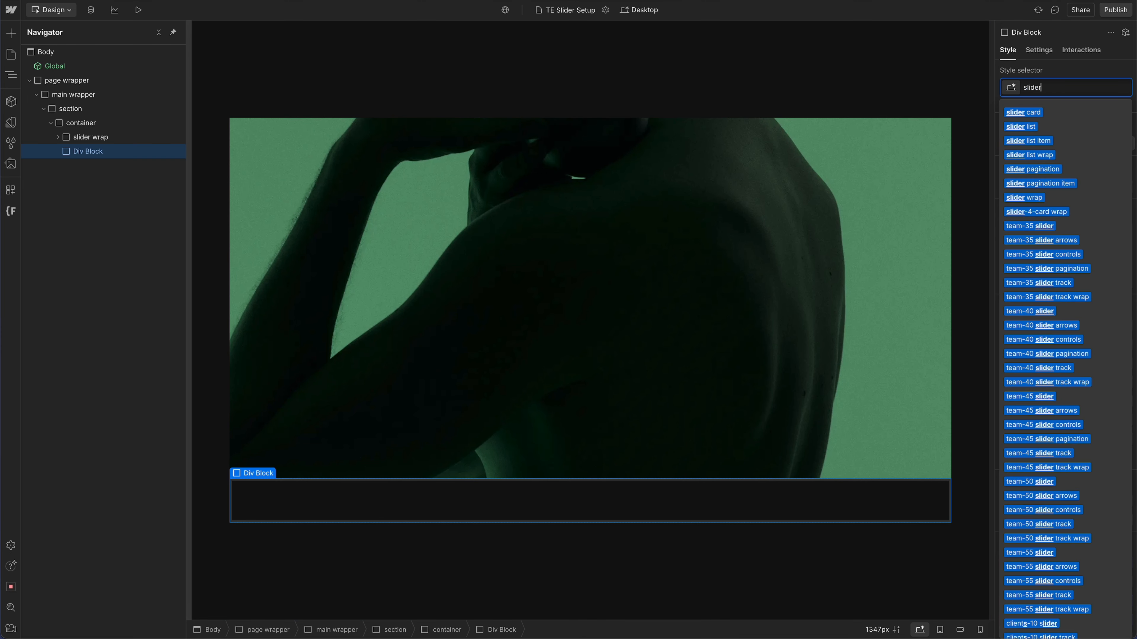
key(super+a)
key(super+c)
key(Return)
Step: Nest a div classed slider nav track in slider nav, with a slider nav track item div inside it
click(12, 34)
click(47, 201)
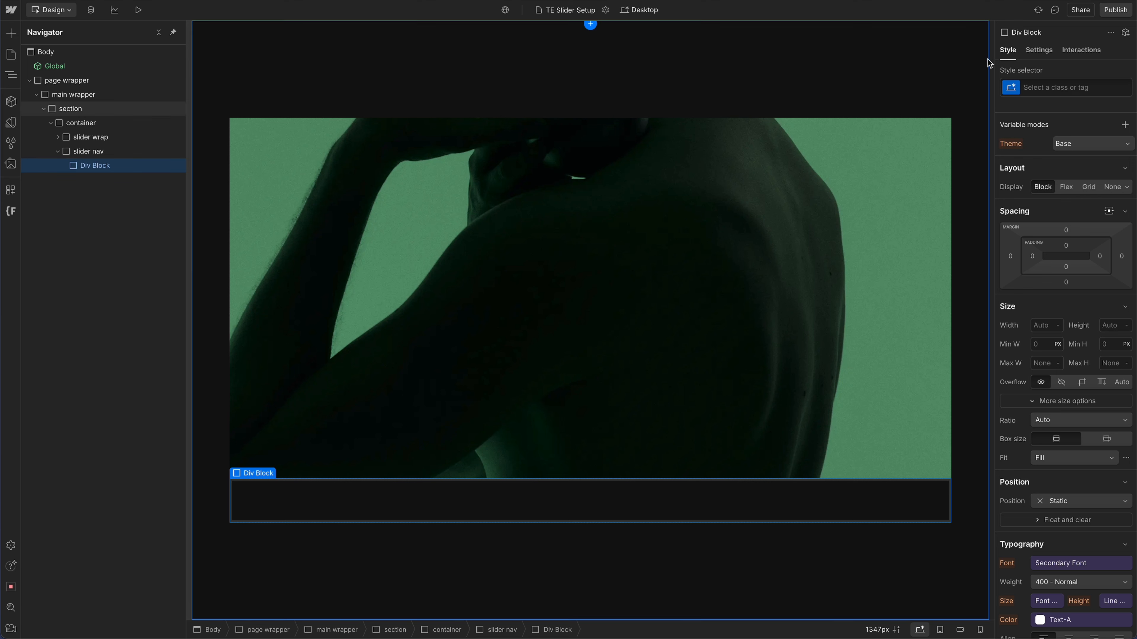
click(1074, 89)
key(super+v)
text(track)
key(Return)
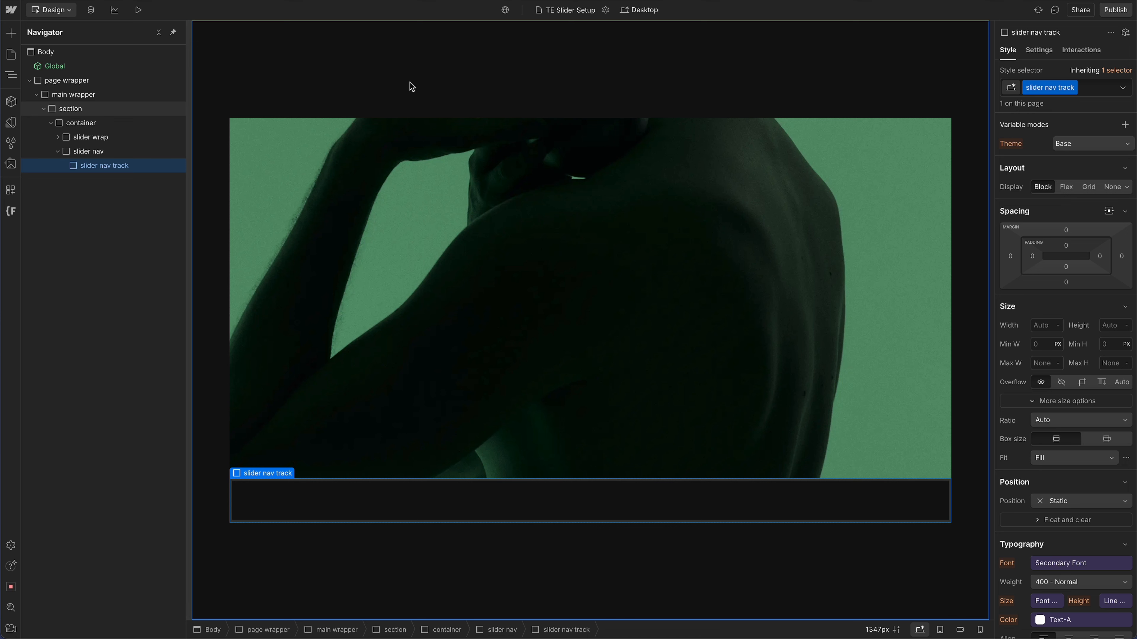
click(11, 34)
text(item)
key(Return)
Step: Add a div block inside slider nav track item with the class slider nav card
key(a)
click(46, 266)
click(1085, 81)
text(slider)
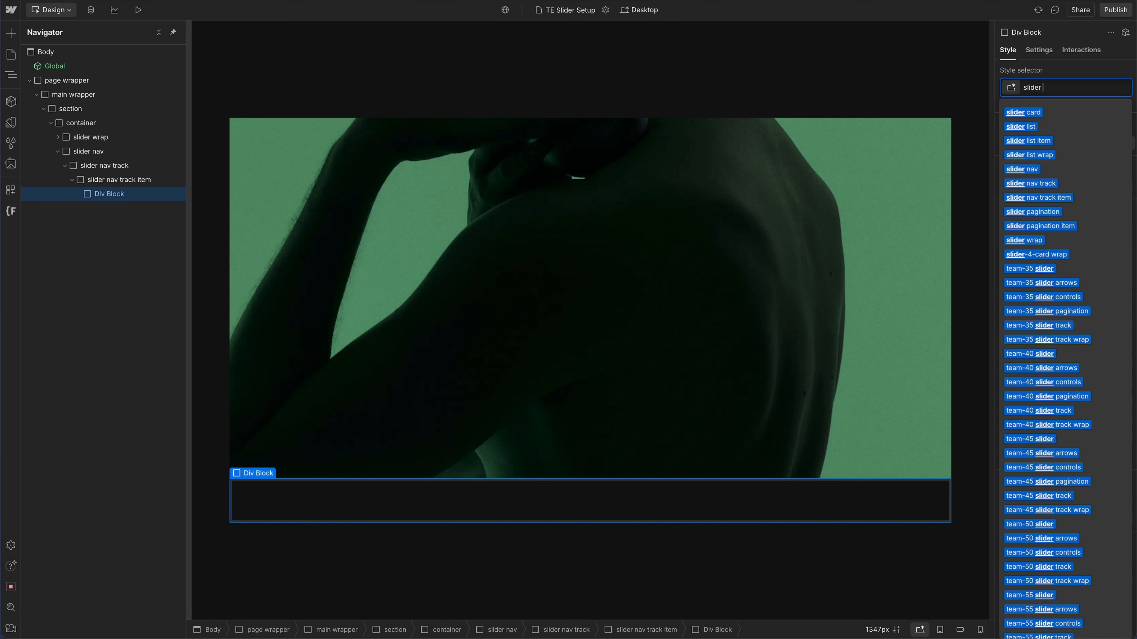
text( nav card)
key(Return)
Step: Add a div block inside slider nav card with the class slider nav card visual
key(a)
click(39, 251)
key(ctrl+Return)
text(slider nav card v)
key(Return)
Step: Add a second div block to slider nav card with the class slider nav card text
click(130, 196)
key(a)
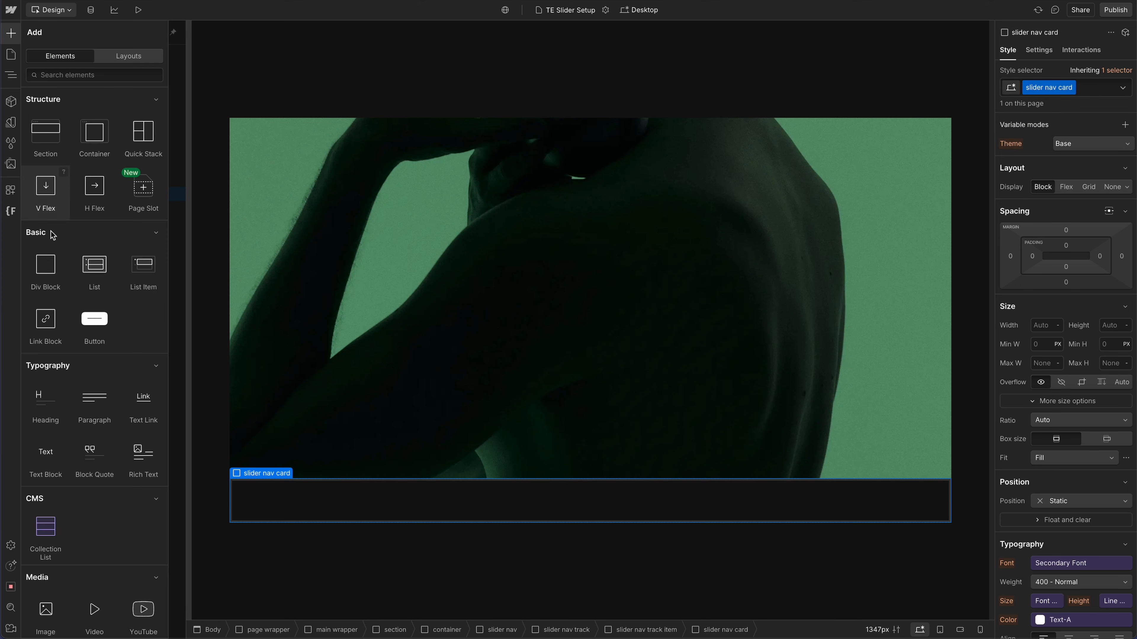
click(45, 268)
key(ctrl+Return)
text(slider nav card text)
key(Return)
Step: Place a text block reading "Slide 1" inside slider nav card text
key(a)
click(46, 458)
double_click(296, 526)
text(Slide 1)
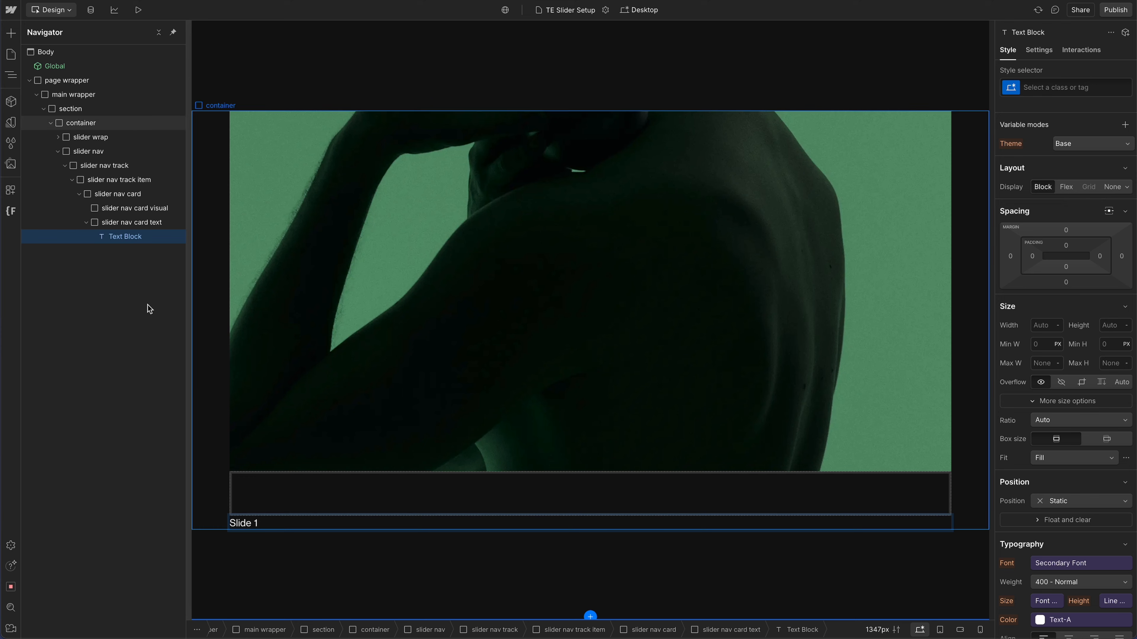
Step: Set the width of slider nav card to 6rem
click(102, 223)
key(Up)
key(Up)
click(1046, 326)
text(6rem)
key(Return)
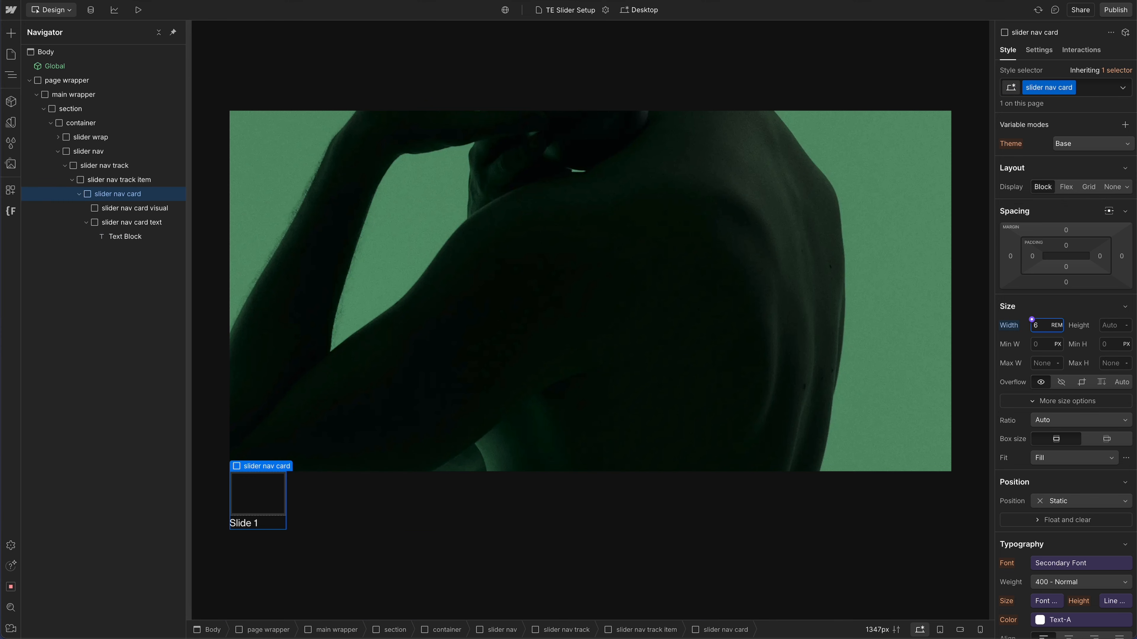
Step: Set slider nav card visual to relative position and add an image with the class image--cover inside it
click(123, 210)
click(1076, 502)
click(1076, 513)
click(12, 34)
scroll(57, 403, down, 3)
click(58, 465)
click(1050, 89)
text(image--cover)
key(Return)
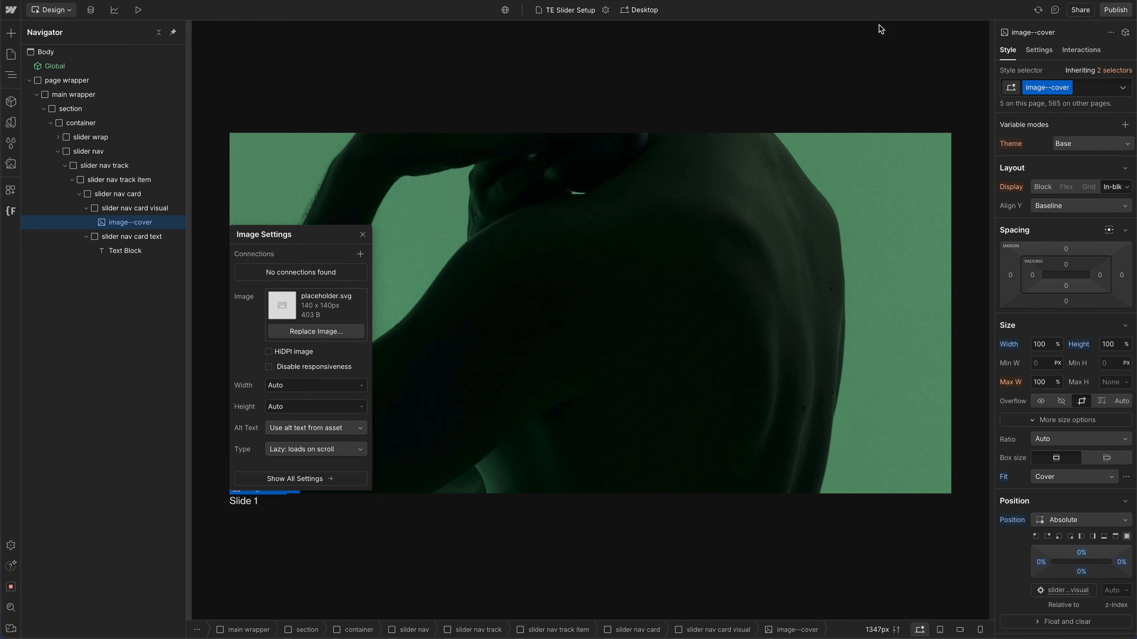
Step: Set slider nav card visual's aspect ratio to Landscape (3:2) and view the placeholder image's settings
click(127, 209)
click(1064, 422)
click(1077, 462)
click(1081, 423)
click(1079, 433)
click(262, 491)
click(1035, 52)
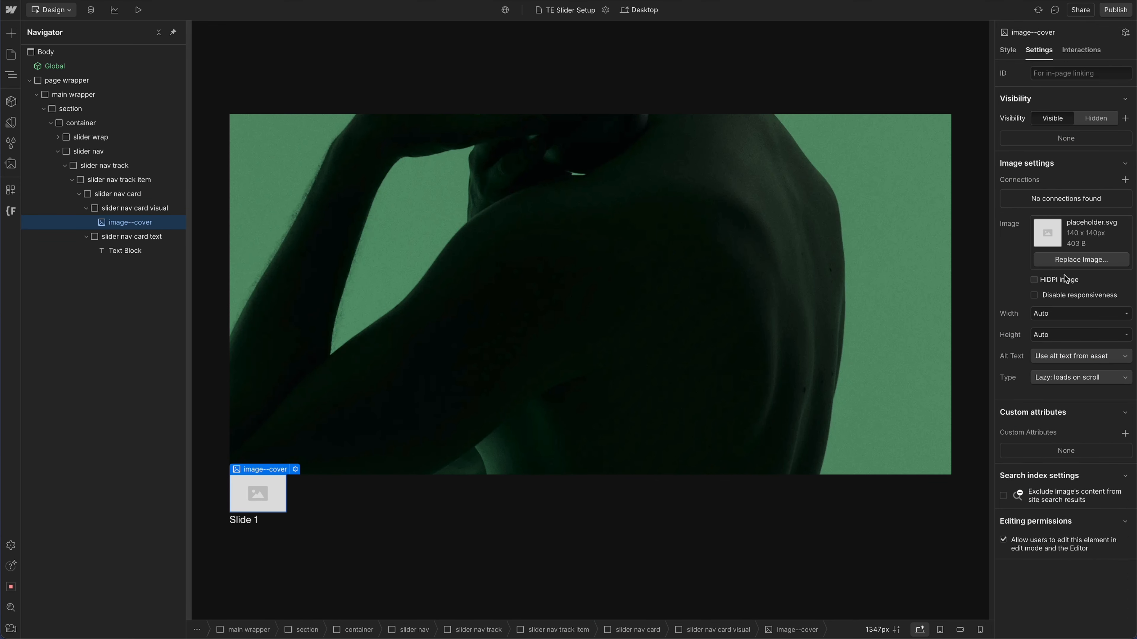
click(261, 528)
Step: Center the text in slider nav card and add the combo class label-md to slider nav card text
click(118, 194)
click(1008, 50)
click(1070, 510)
click(131, 236)
click(1105, 87)
text(label-m)
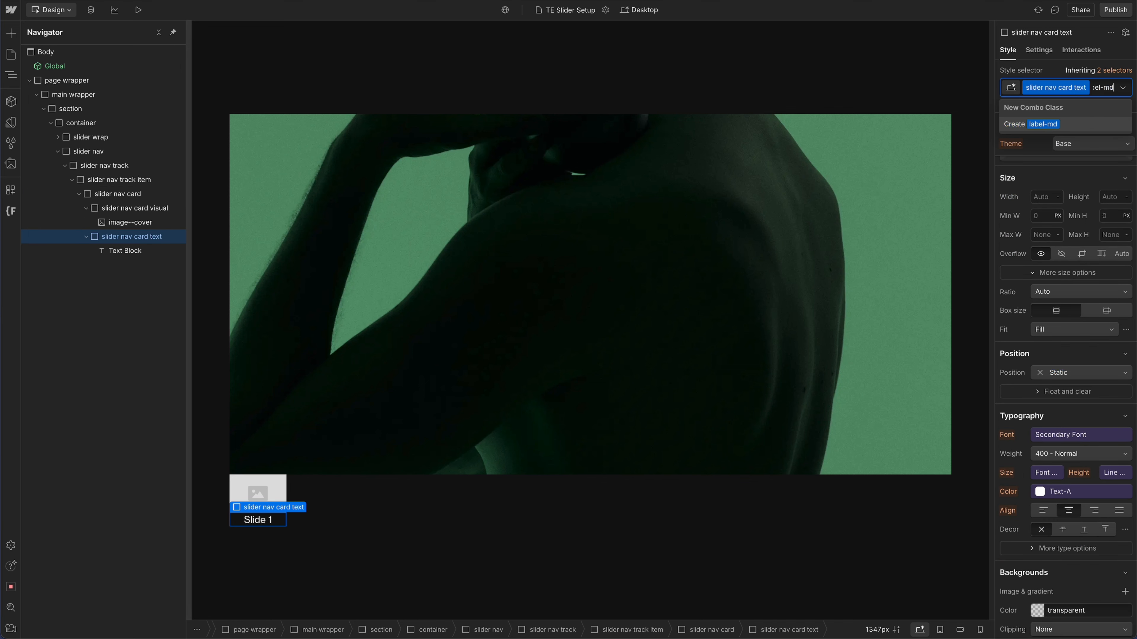
text(d)
key(Return)
Step: Give slider nav card visual a bottom margin of 0.25rem
double_click(122, 211)
double_click(108, 223)
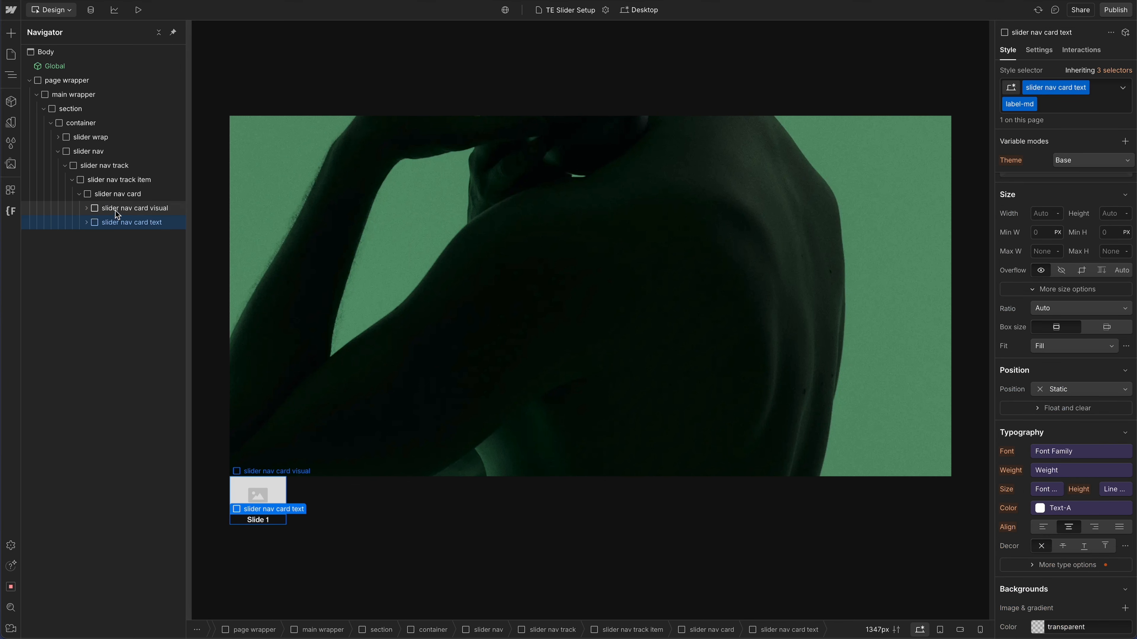
click(117, 208)
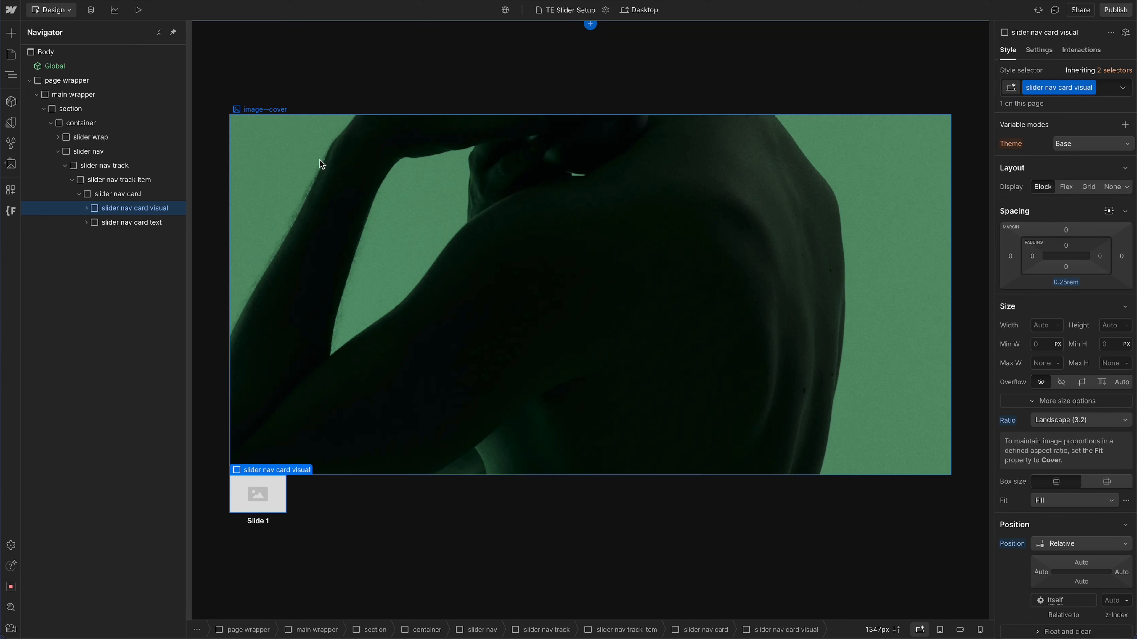
Step: Copy slider nav track item and paste three duplicates into slider nav track
double_click(73, 199)
click(107, 183)
key(super+c)
click(113, 169)
key(super+v)
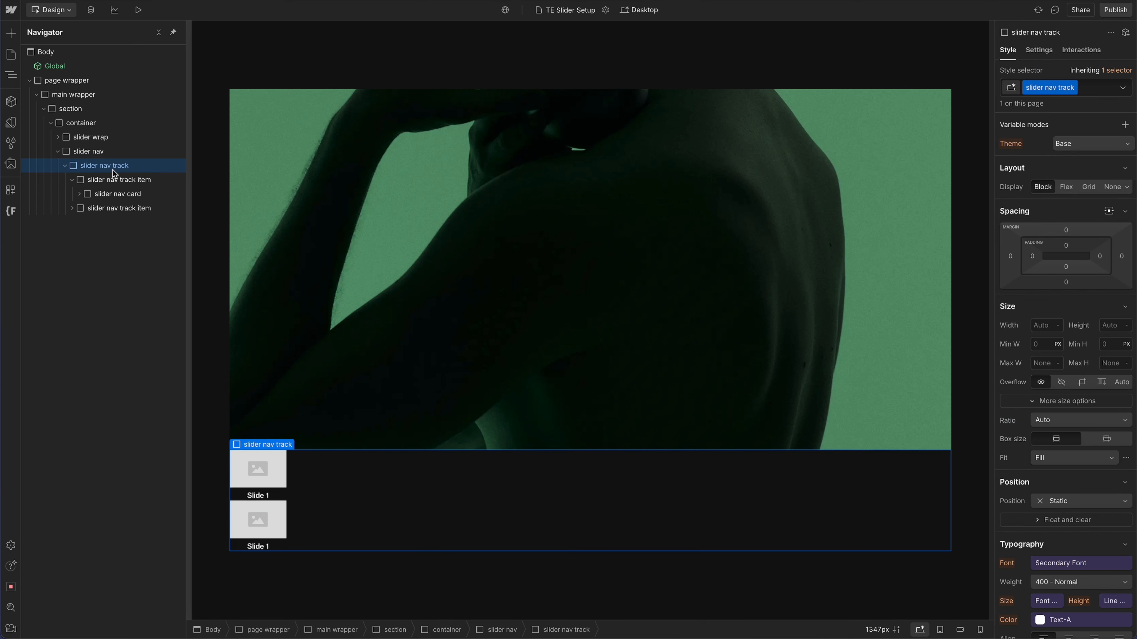
key(super+v)
key(super+v)
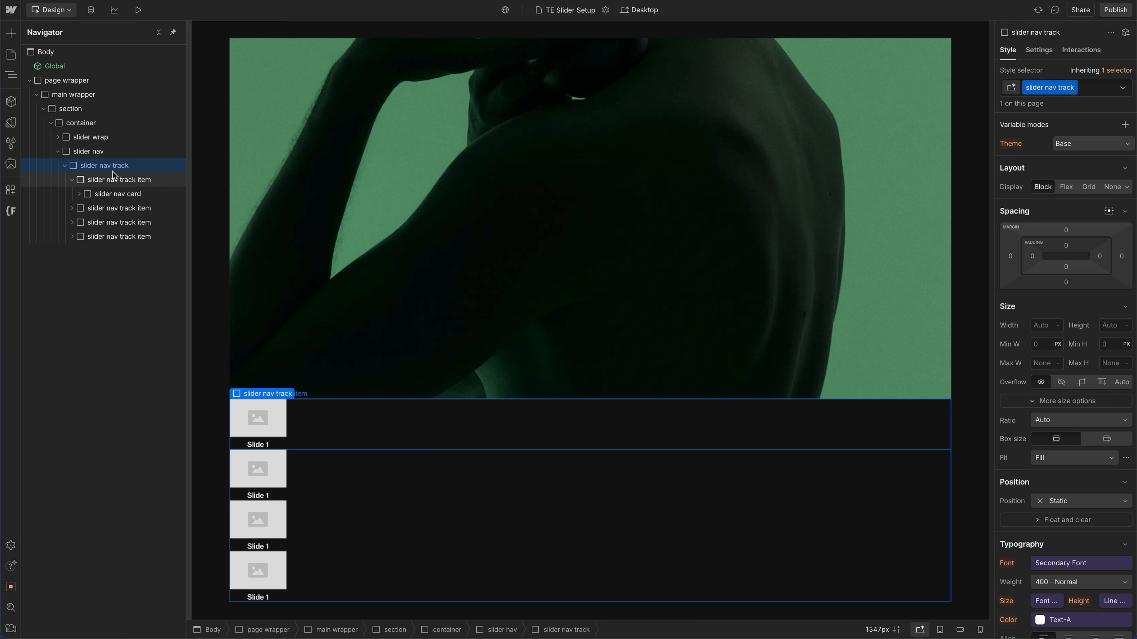
Step: Make slider nav track a horizontal flex centered both ways, and give slider nav track item 0.25rem left and right padding
click(1067, 186)
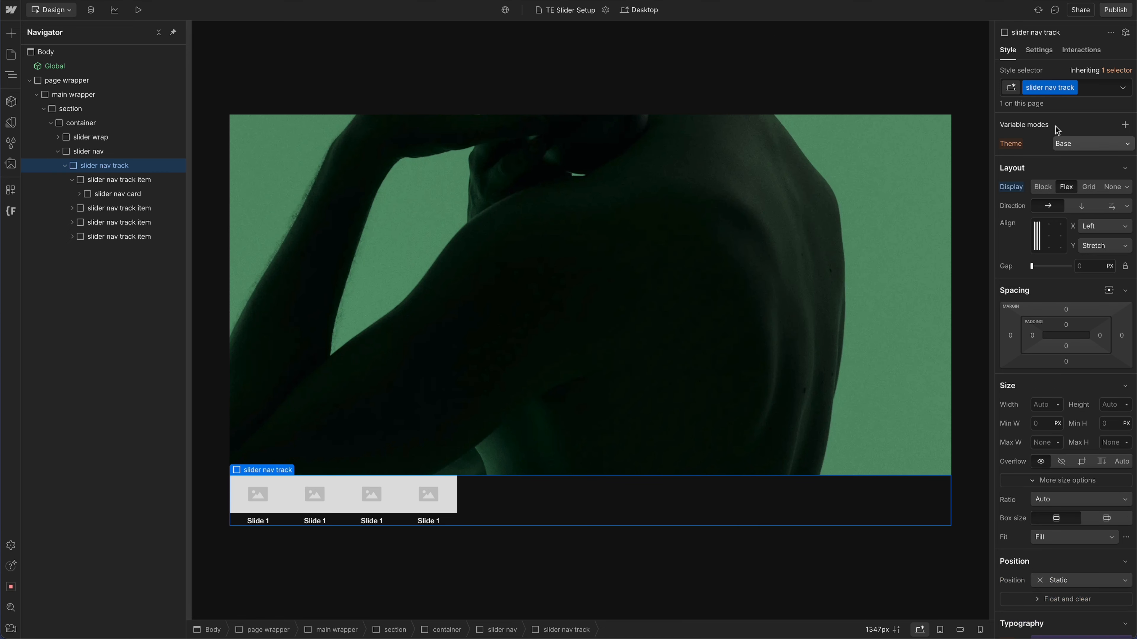
click(1049, 238)
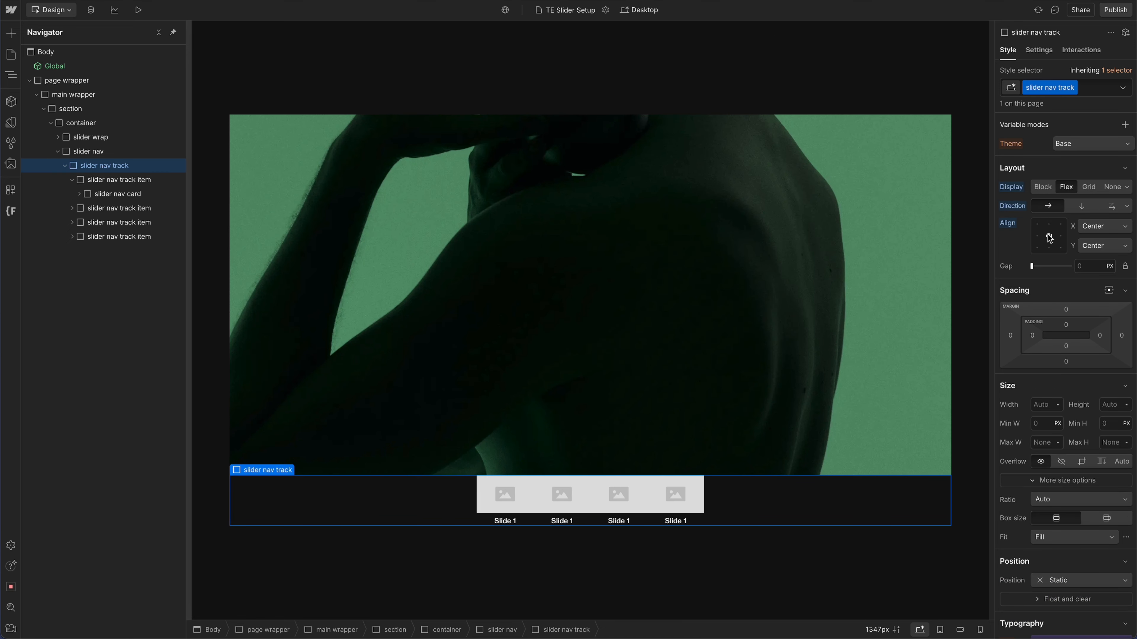
click(149, 179)
click(1032, 318)
text(0.25em)
key(Return)
click(1100, 319)
text(0.25em)
key(Return)
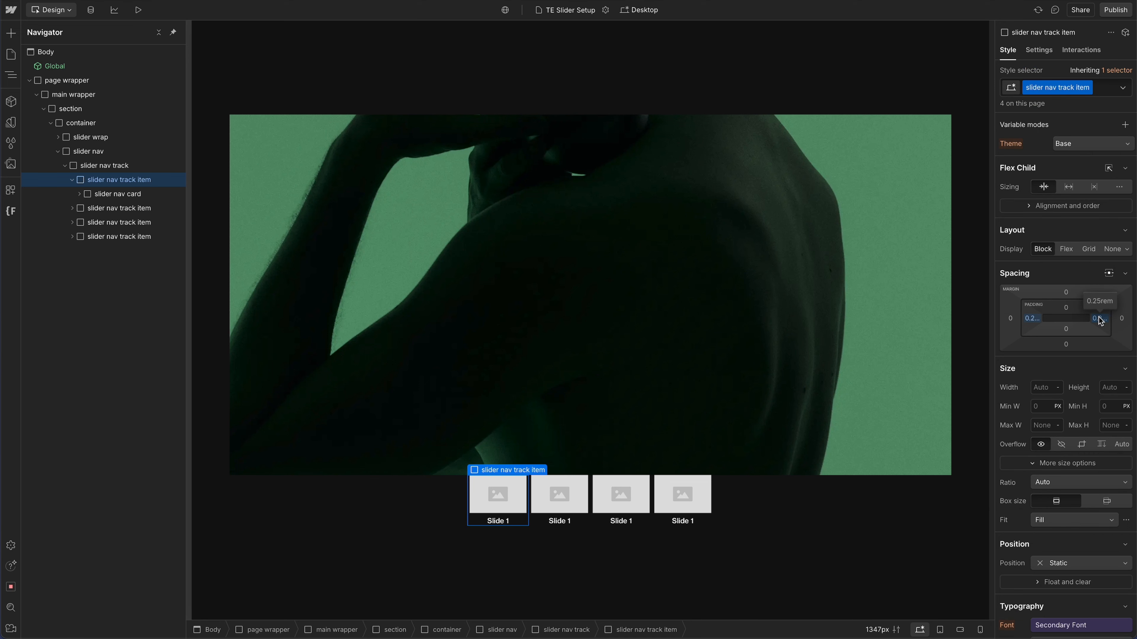
Step: Change the captions of the second, third and fourth nav cards to "Slide 2"
click(568, 522)
double_click(640, 525)
key(BackSpace)
text(2)
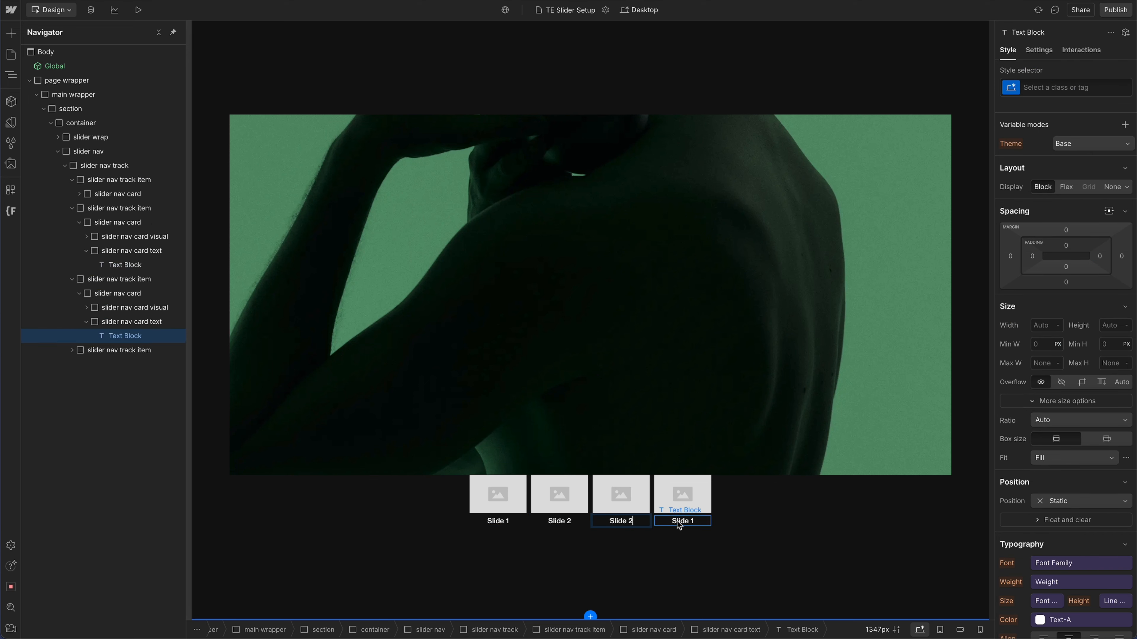
double_click(675, 525)
key(BackSpace)
text(2)
Step: Set the overflow of slider list to Auto so its slides can be scrolled on the canvas
click(675, 358)
click(107, 166)
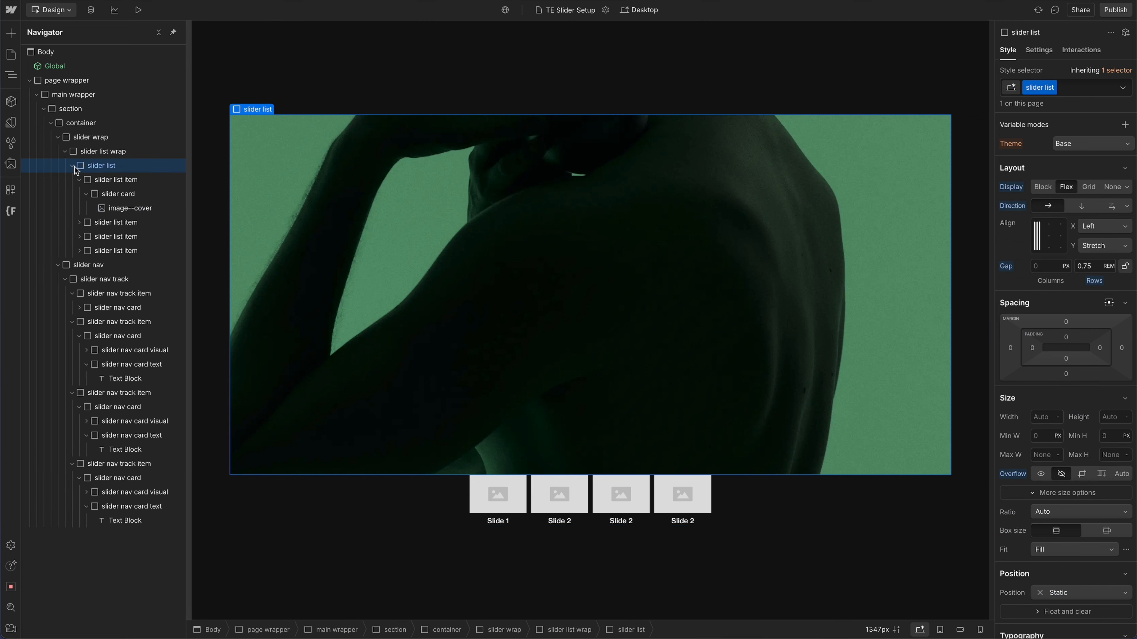
click(72, 165)
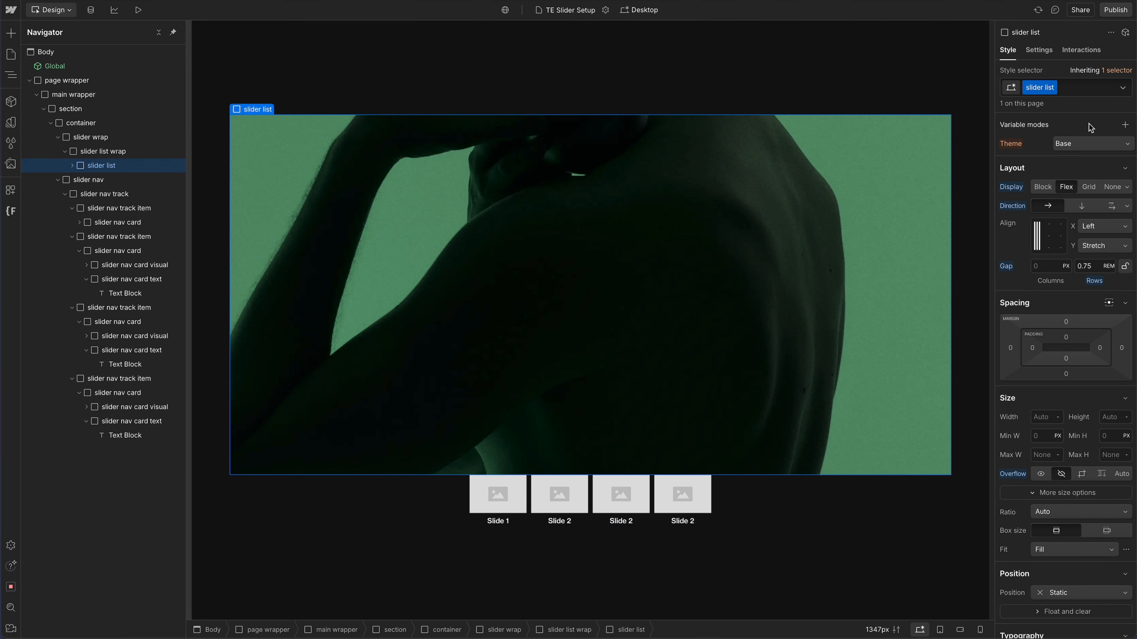
click(1122, 473)
mouse_move(304, 476)
mouse_down()
mouse_move(653, 478)
mouse_move(807, 464)
mouse_move(282, 473)
mouse_up()
Step: Copy the first slide's image into the first nav card and remove that card's placeholder
click(726, 317)
click(487, 290)
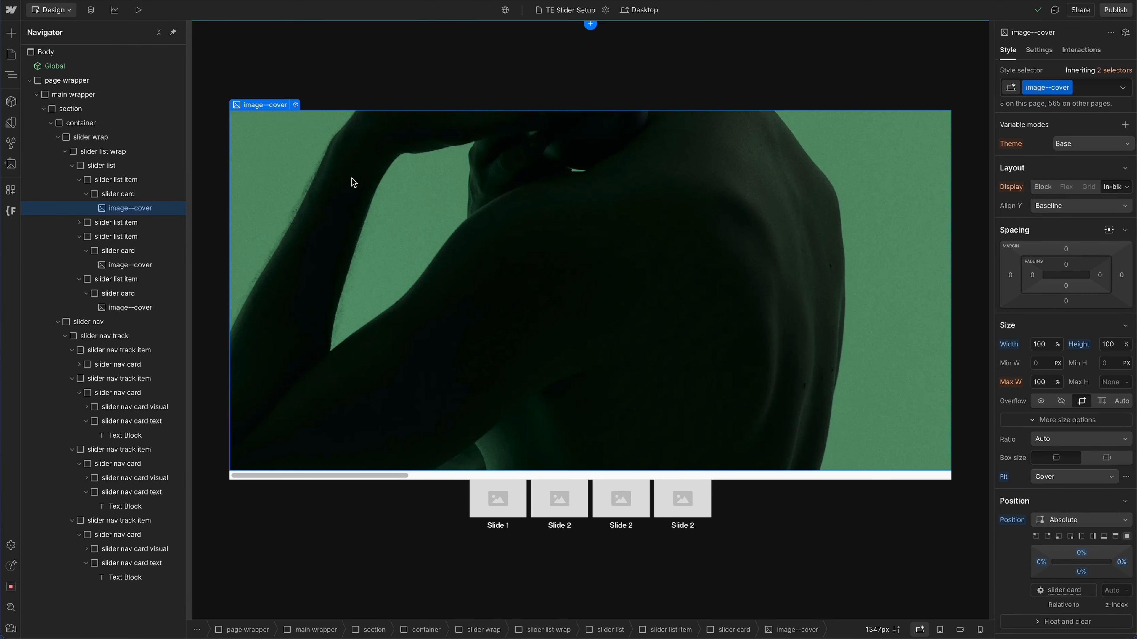
click(499, 508)
key(super+v)
key(Up)
key(BackSpace)
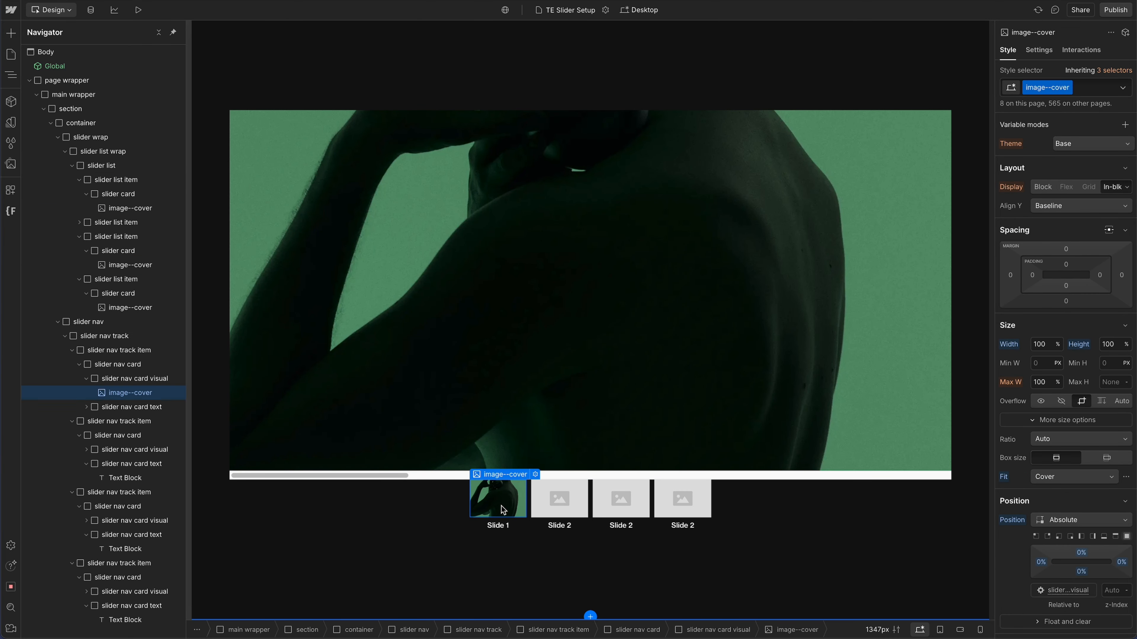
Step: Copy the second slide's image into the second nav card and delete the placeholder there
click(446, 443)
drag(398, 475, 699, 357)
click(607, 320)
key(super+c)
click(557, 507)
key(super+v)
key(Up)
key(BackSpace)
Step: Replace the third nav card's placeholder with a copy of the third slide's image
click(699, 357)
key(super+c)
click(634, 488)
key(super+v)
key(Up)
key(BackSpace)
Step: Replace the fourth nav card's placeholder with a copy of the last slide's image
drag(587, 475, 312, 470)
click(771, 376)
key(super+c)
click(686, 491)
key(super+v)
key(Up)
key(BackSpace)
Step: Set slider list's overflow back to Hidden and caption the last two nav cards "Slide 3" and "Slide 4"
click(121, 107)
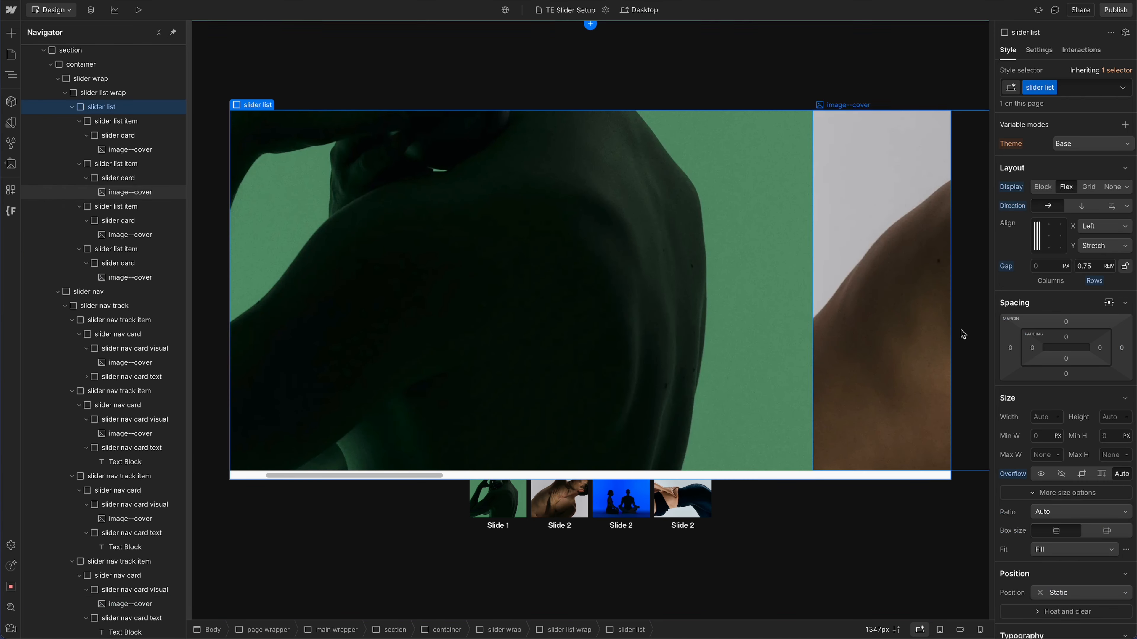
click(1061, 474)
click(628, 521)
text(3)
double_click(691, 521)
text(4)
Step: Move slider nav into slider wrap, below slider list wrap, and select it
click(555, 498)
click(448, 501)
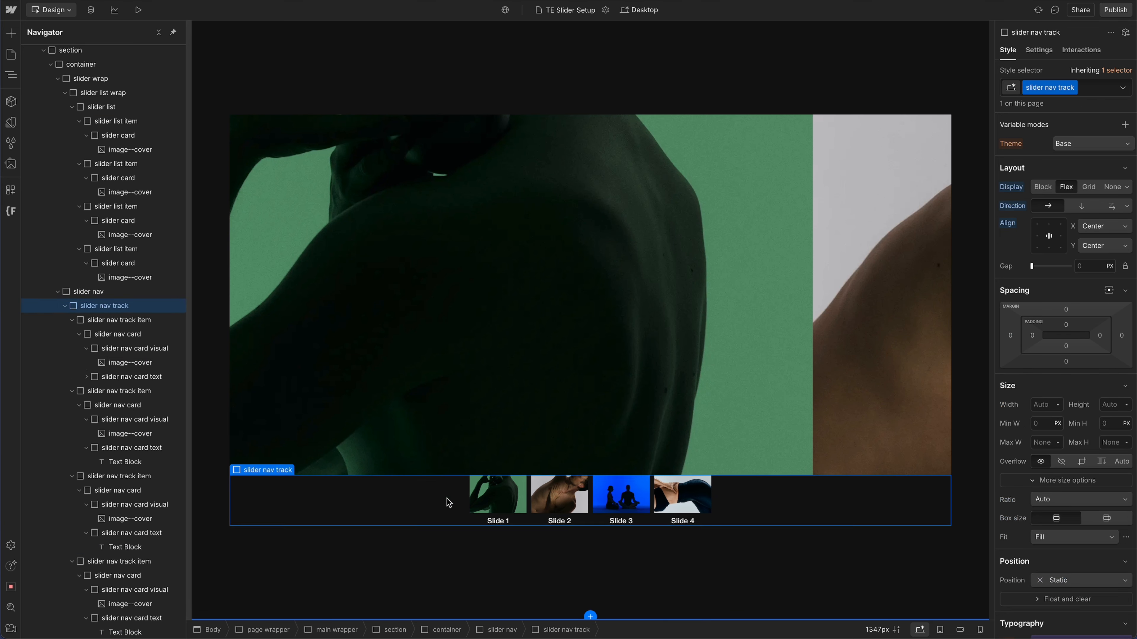
click(74, 292)
click(57, 292)
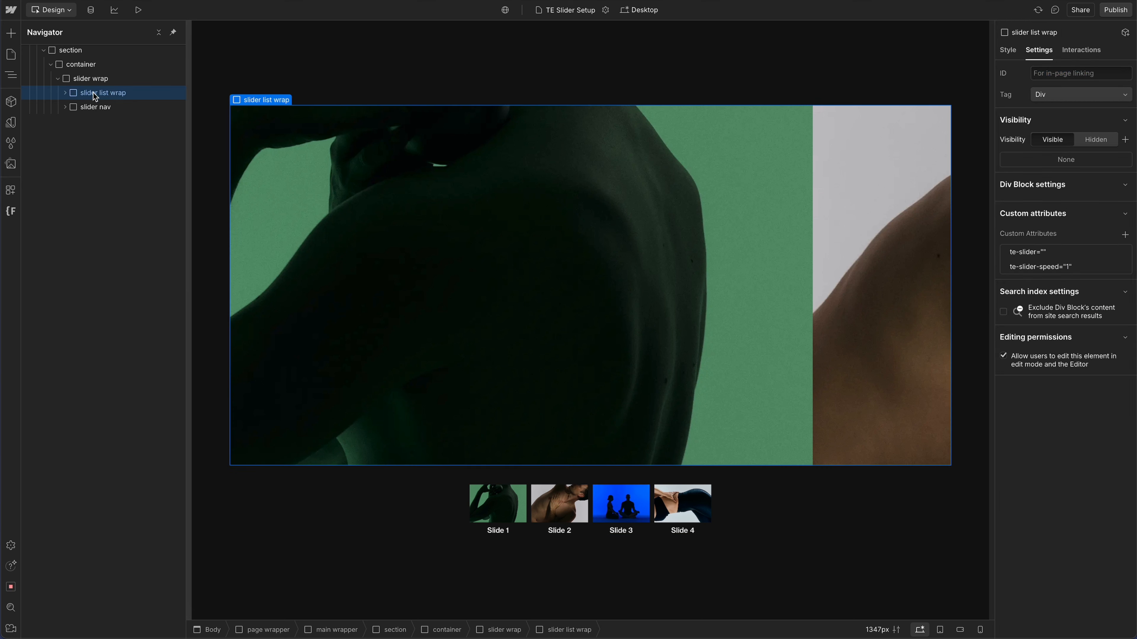
click(103, 112)
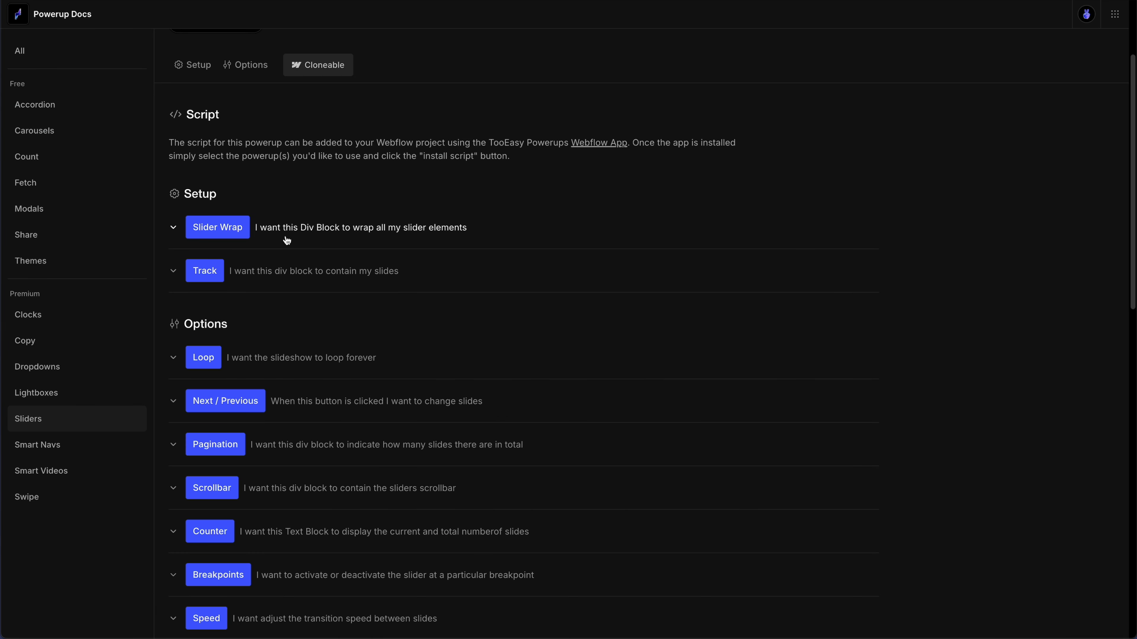
Step: Look up the Slider Wrap attribute in the Powerup Docs and add te-slider with the value nav to slider nav
click(287, 240)
scroll(286, 190, down, 1)
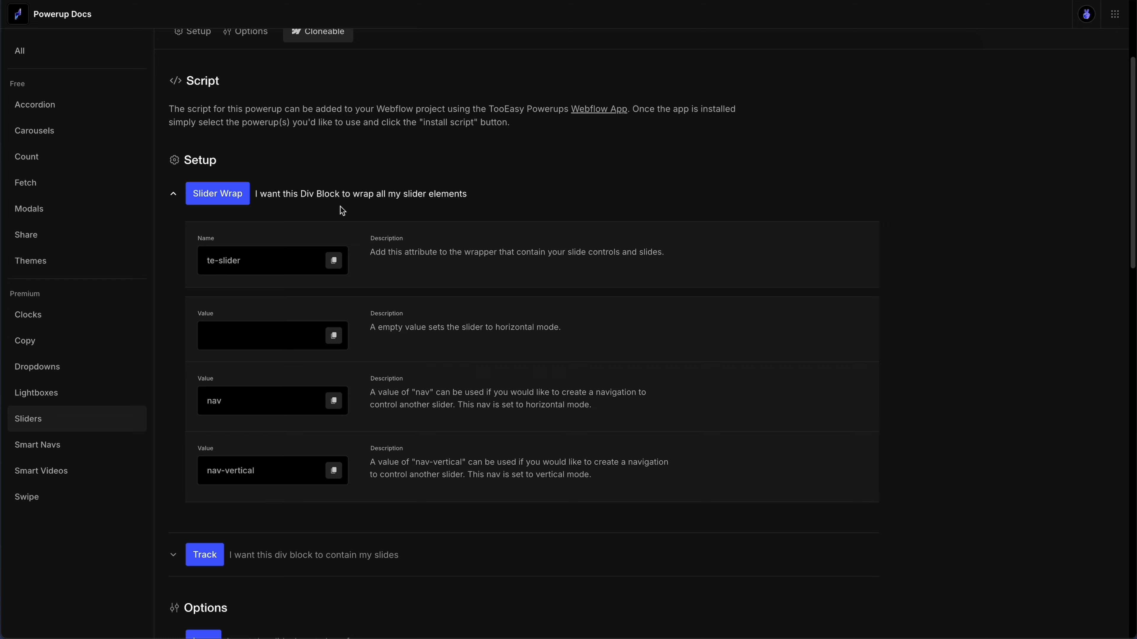
key(ctrl+Tab)
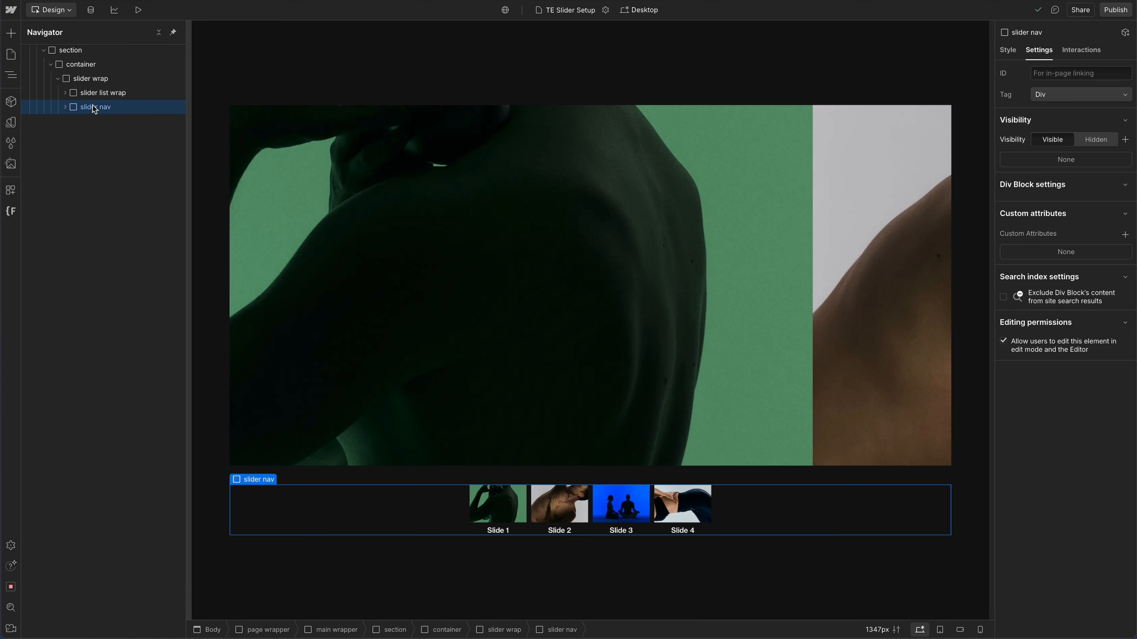
click(1125, 234)
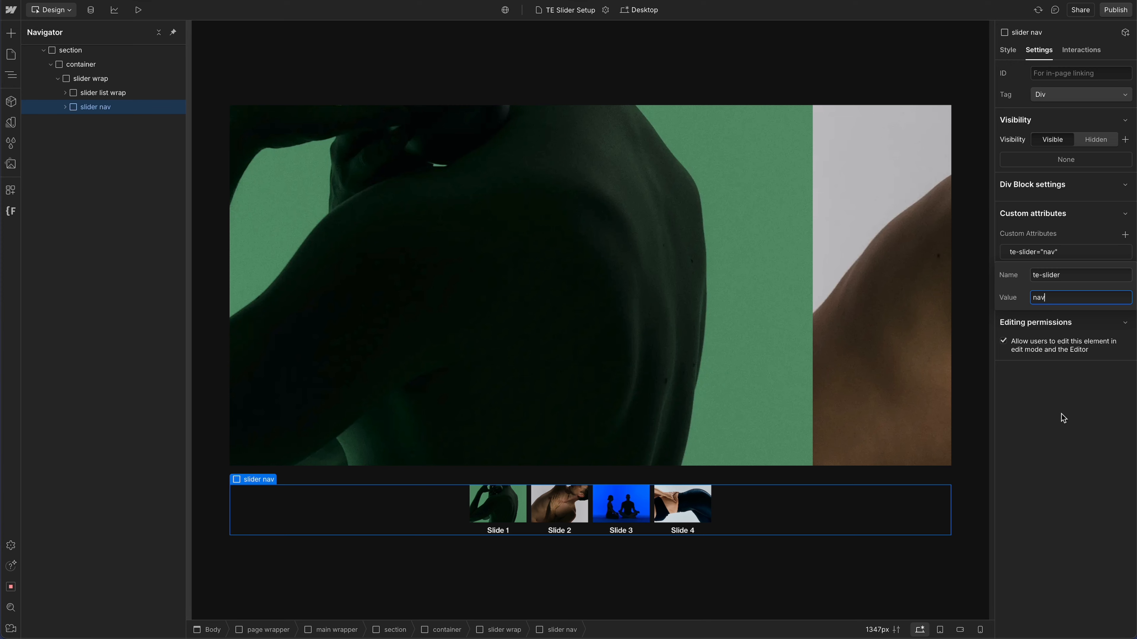
key(Return)
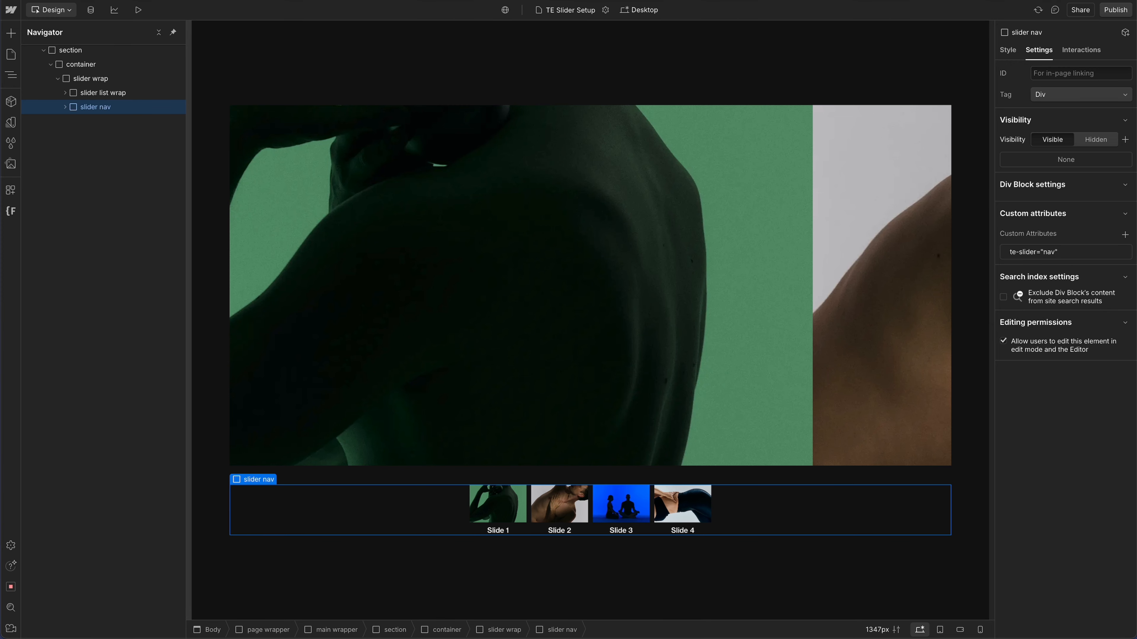
Step: Copy the Track attribute from the Powerup Docs, add te-slider-track to slider nav track, and return to the docs
key(ctrl+Tab)
click(282, 192)
click(287, 236)
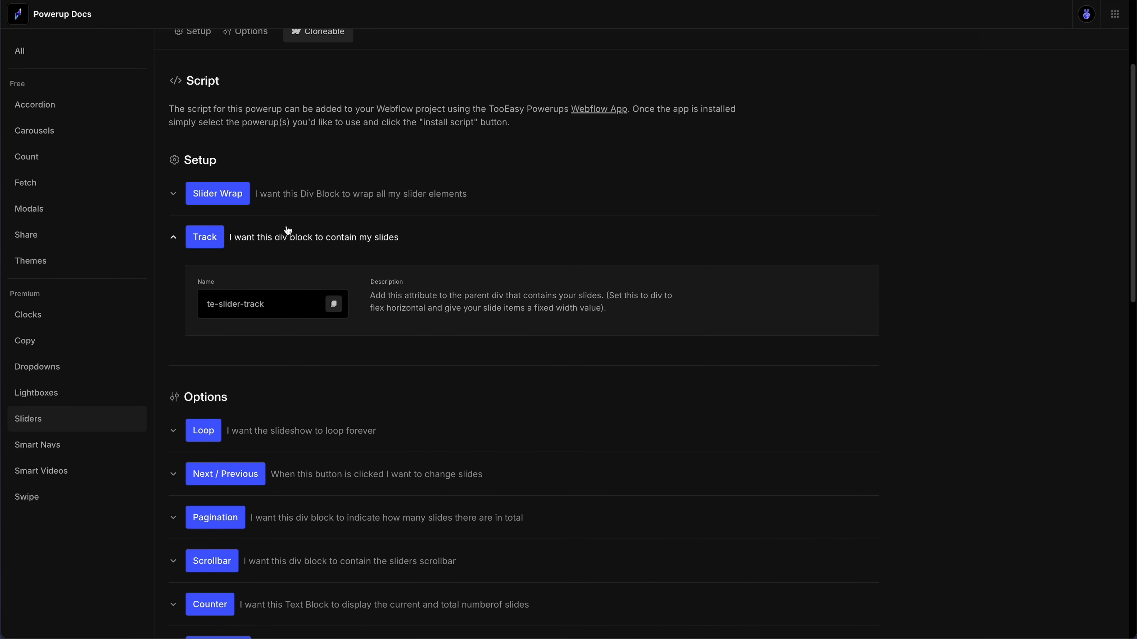
key(ctrl+shift+Tab)
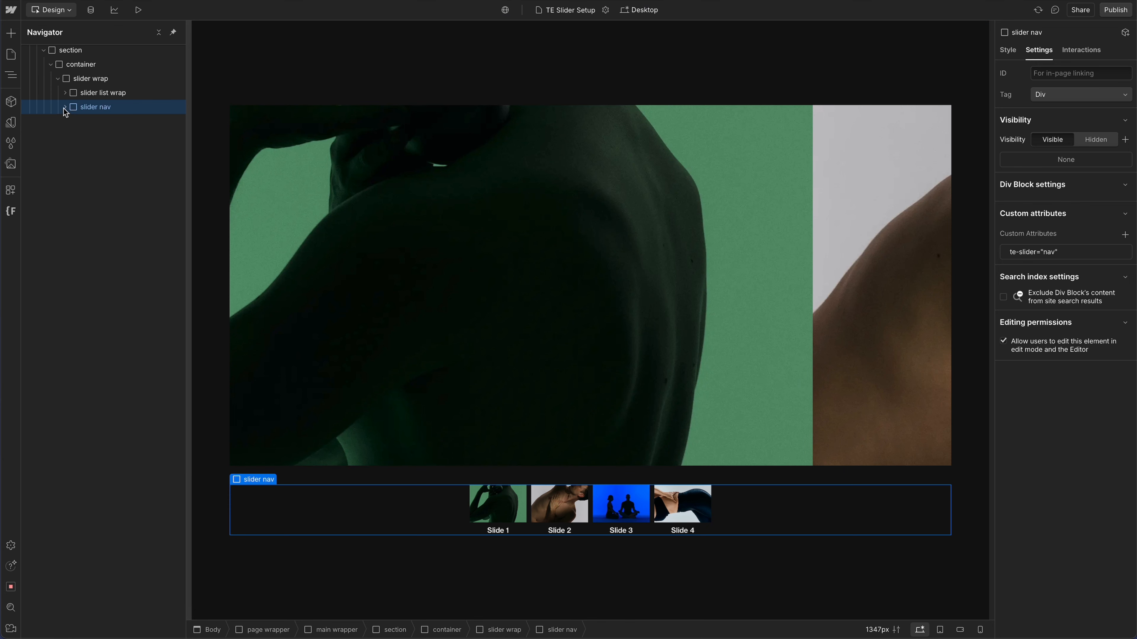
click(102, 120)
click(1125, 234)
key(ctrl+v)
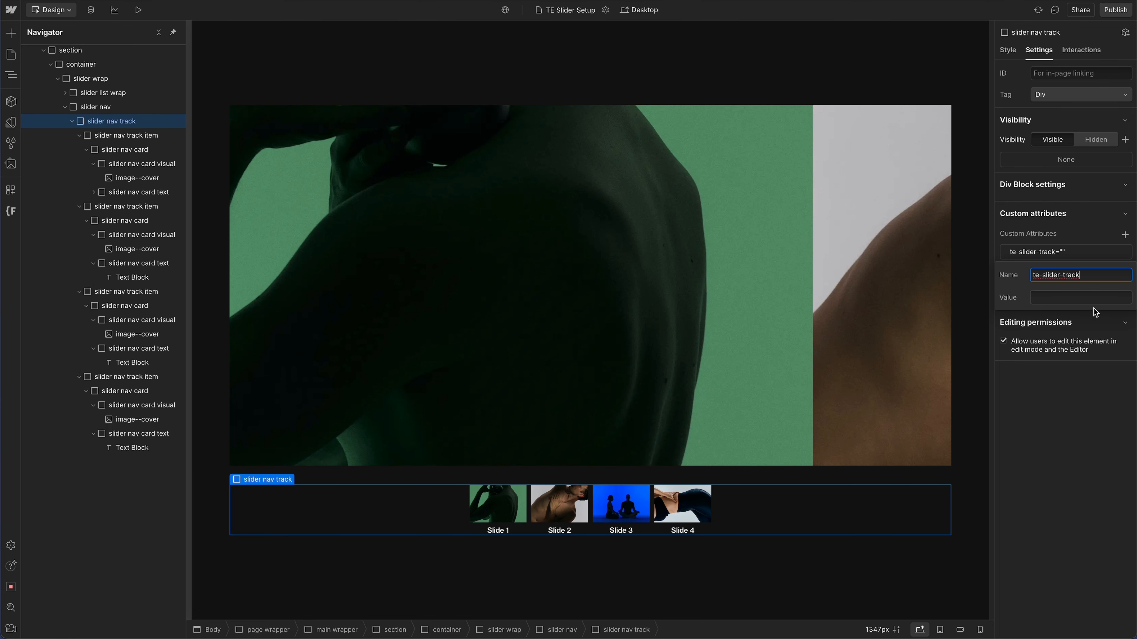
click(1086, 395)
key(ctrl+Tab)
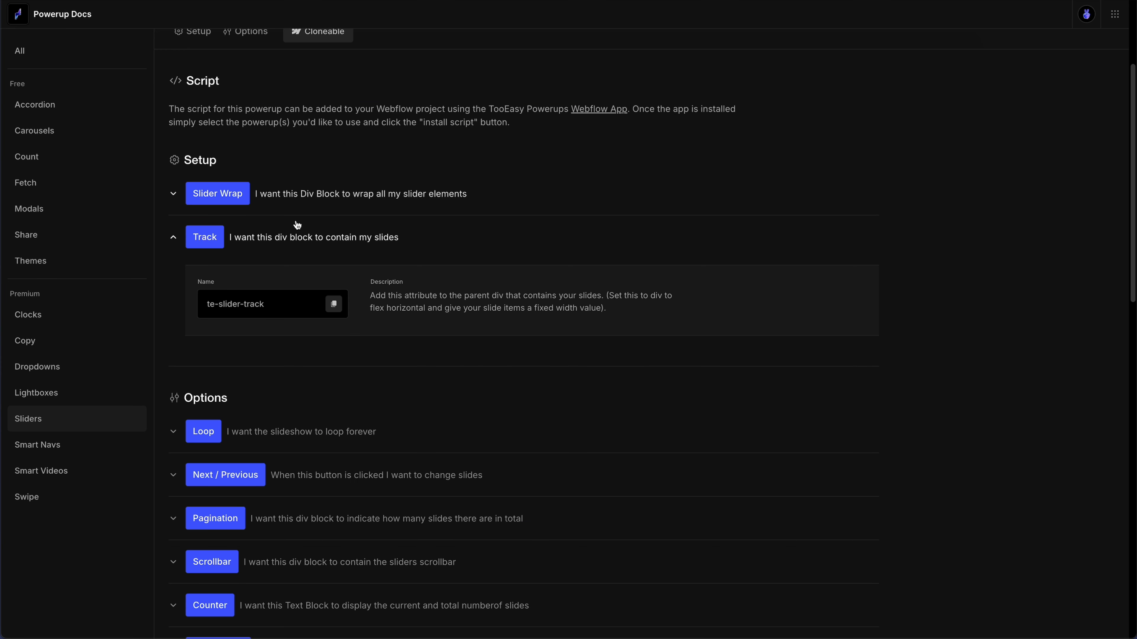
Step: Copy the Speed attribute from the Powerup Docs and add te-slider-speed with the value 0.8 to slider nav
click(302, 238)
scroll(292, 349, down, 4)
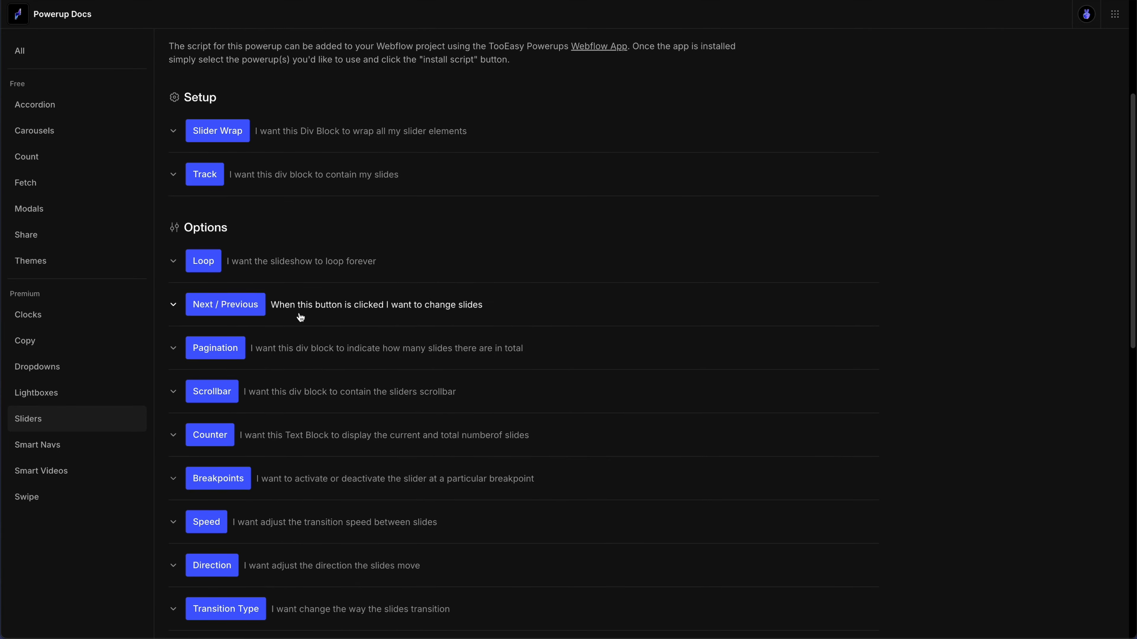
click(293, 412)
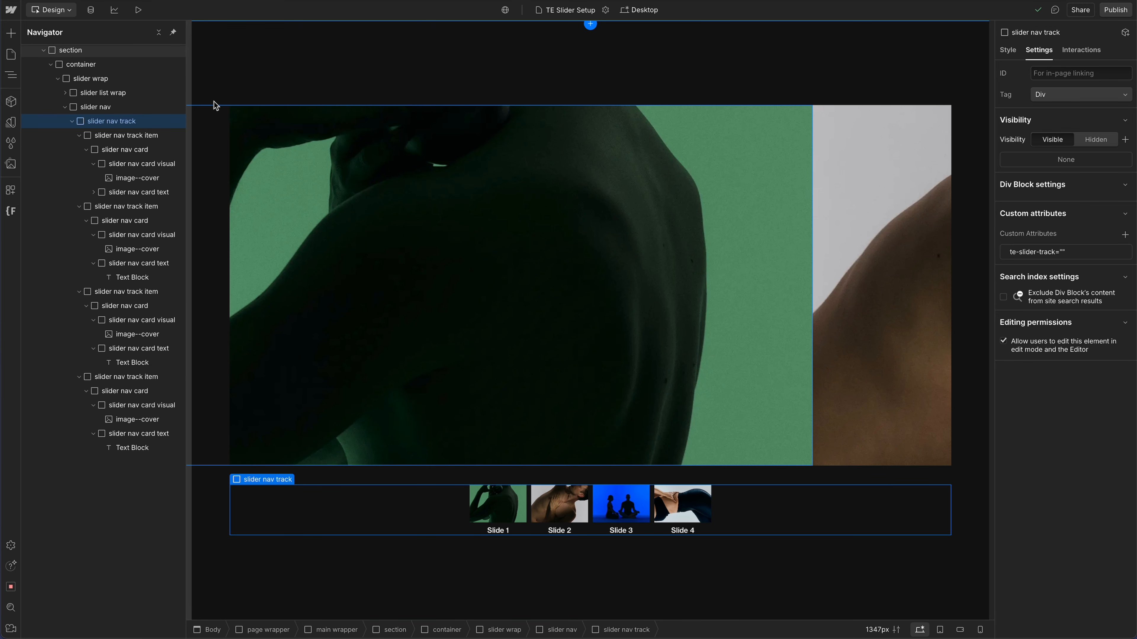
click(1125, 235)
key(ctrl+v)
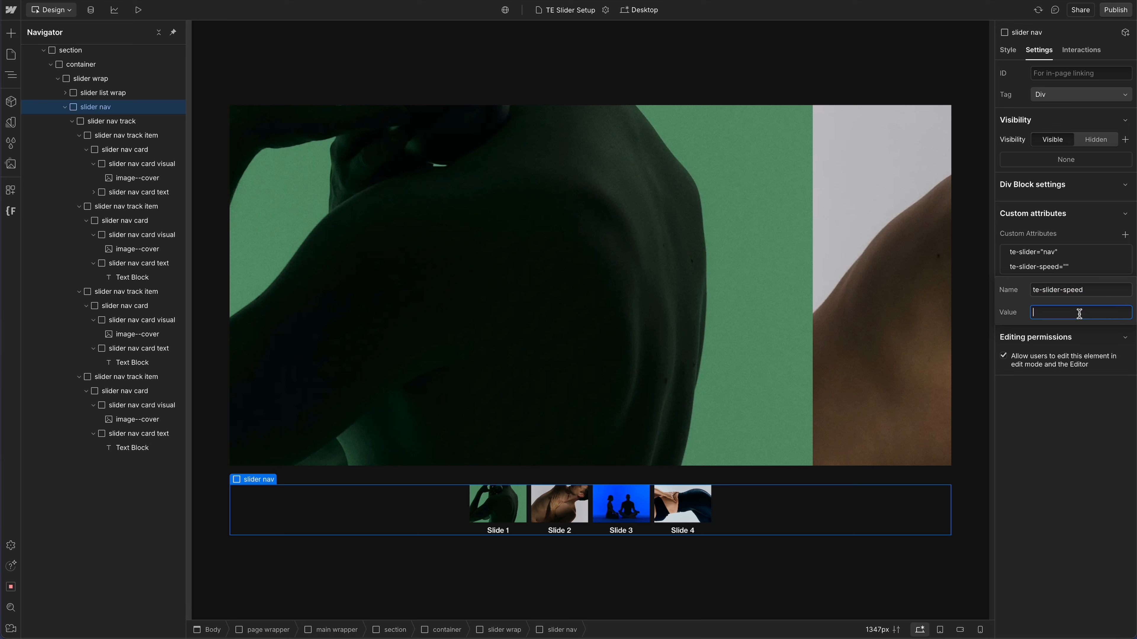
click(1080, 455)
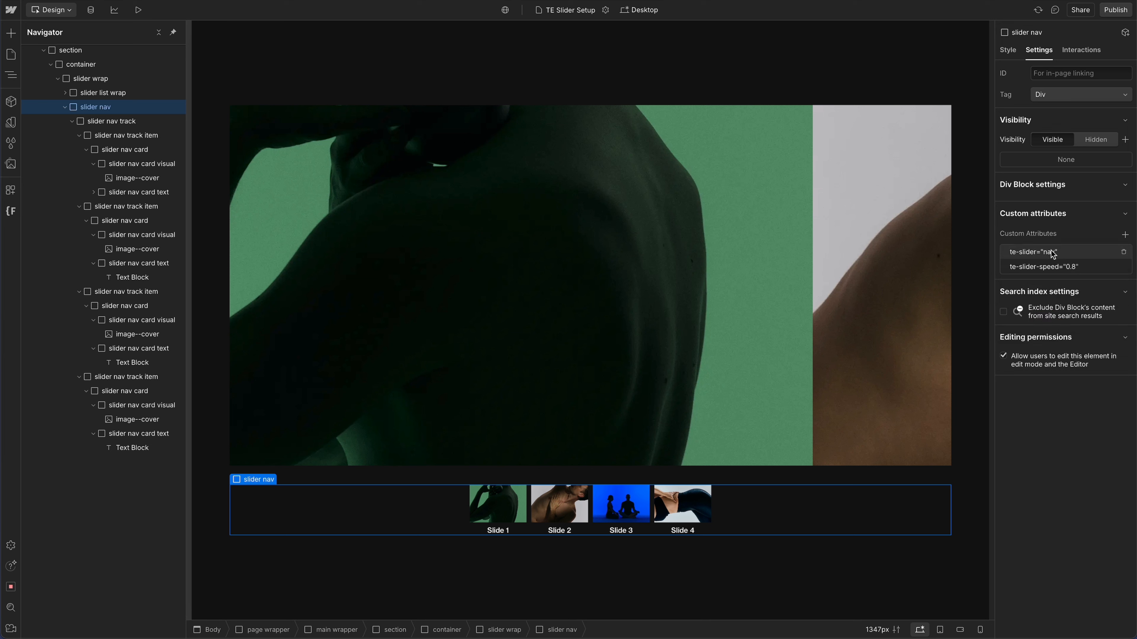
Step: Lower the te-slider-speed attribute value on slider list wrap to below 1
click(119, 80)
click(123, 93)
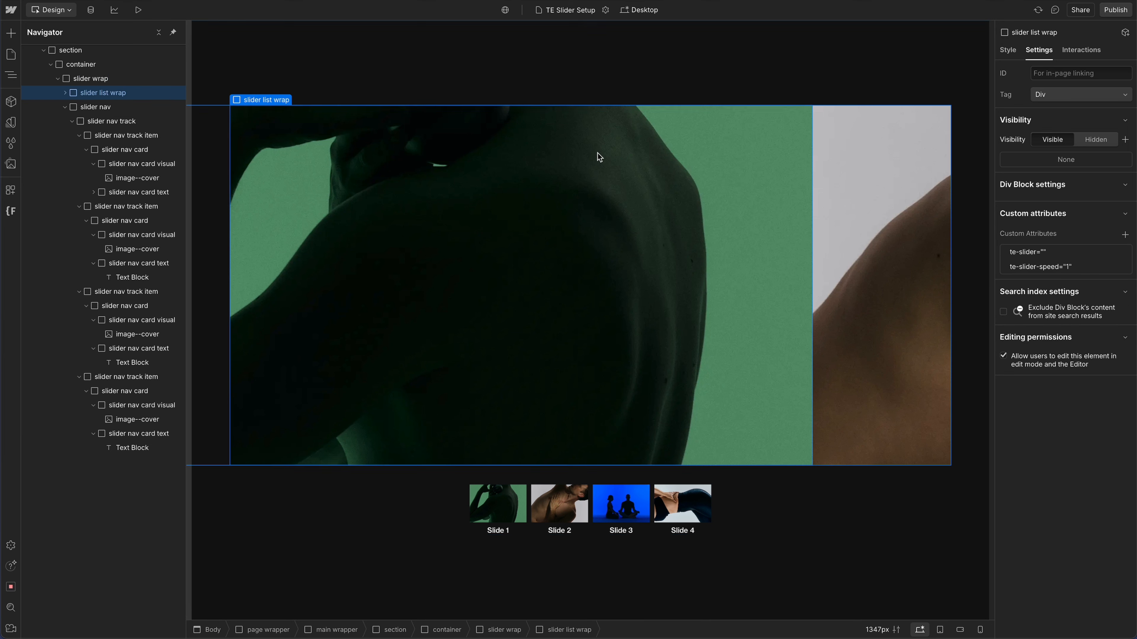
click(1056, 268)
double_click(1060, 312)
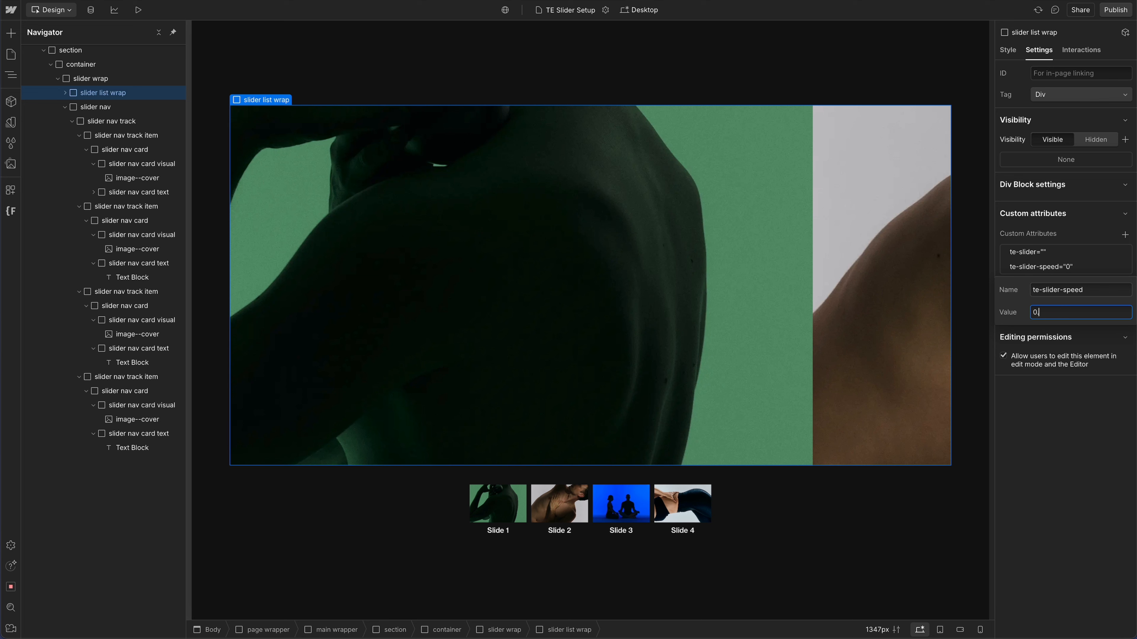
click(1057, 429)
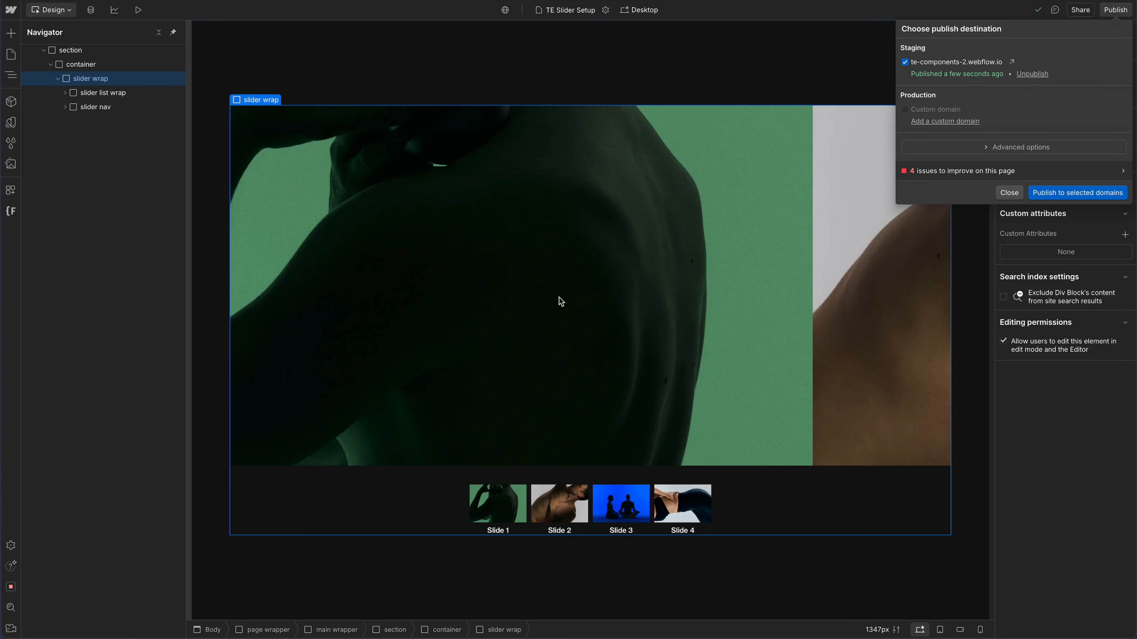
Step: Look up the Alignment attribute in the Powerup Docs and add te-slider-alignment with the value center to slider nav
click(786, 517)
click(774, 508)
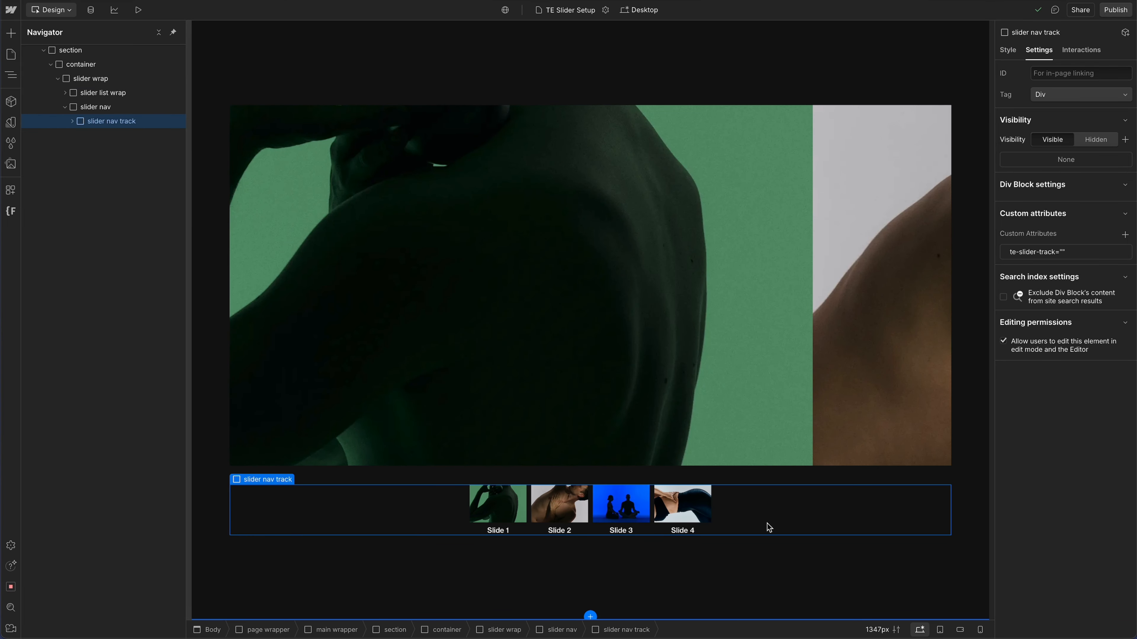
click(95, 106)
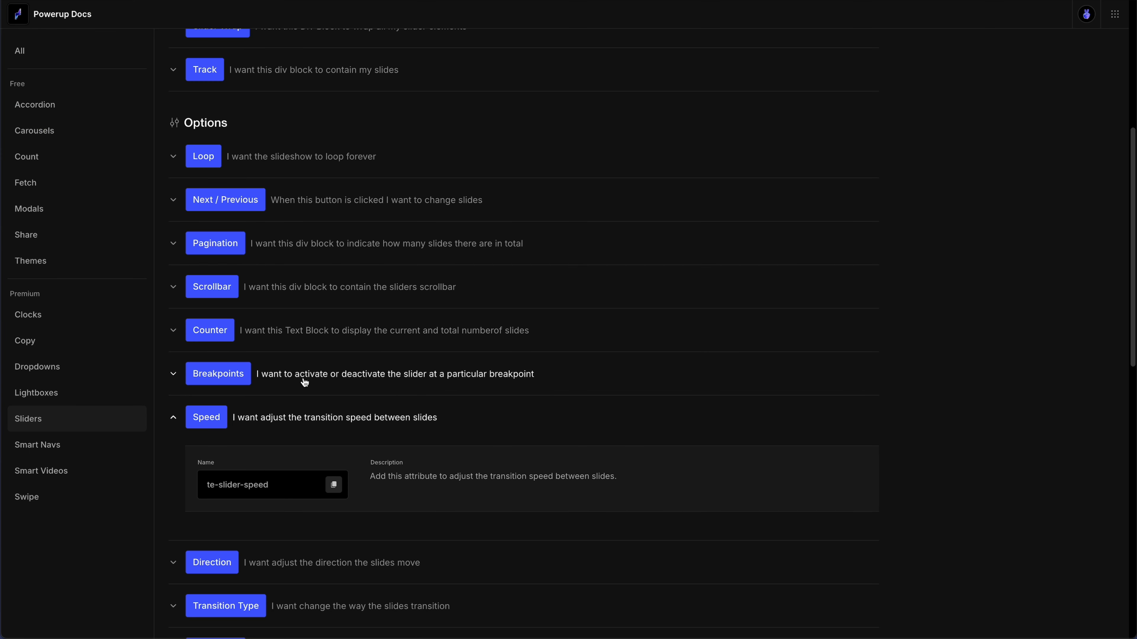
click(309, 428)
scroll(310, 428, down, 5)
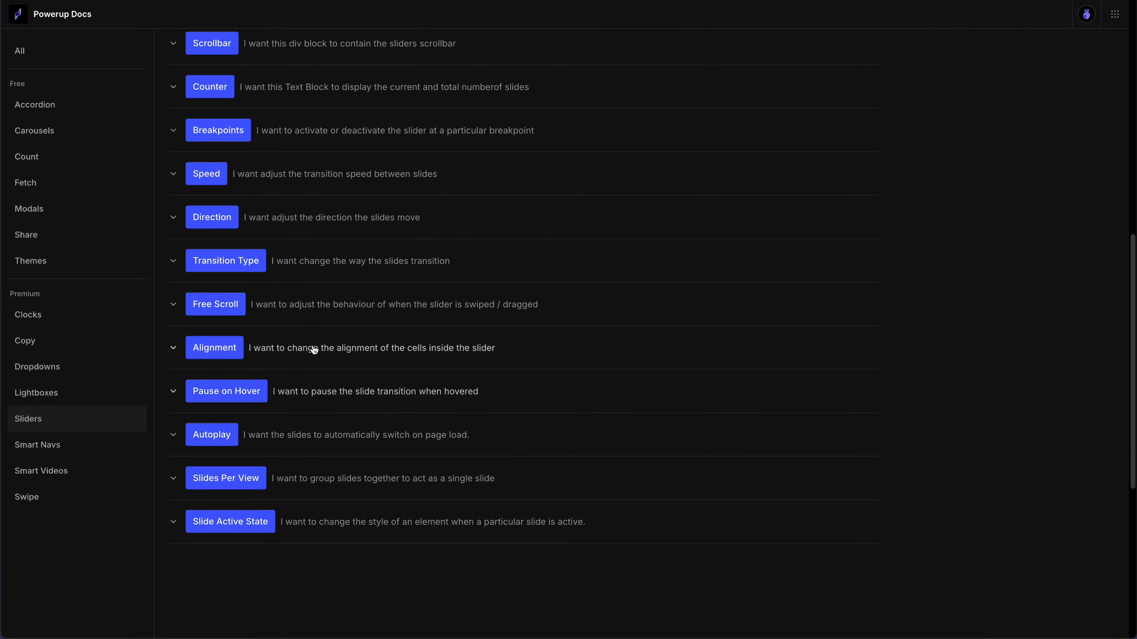
click(316, 351)
scroll(328, 414, down, 2)
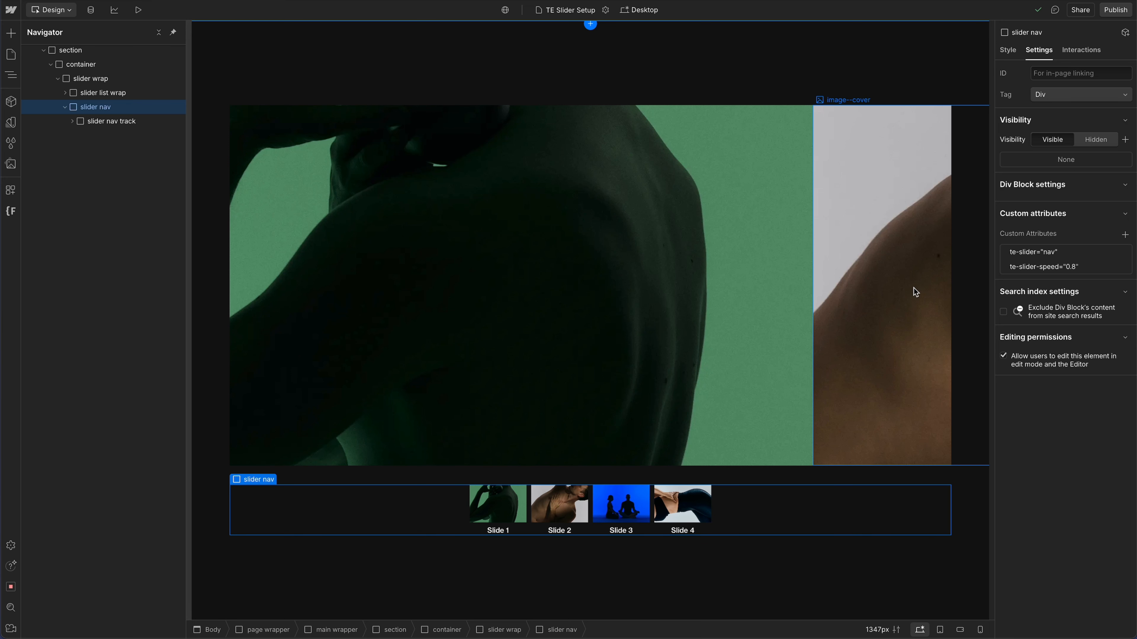
click(1125, 234)
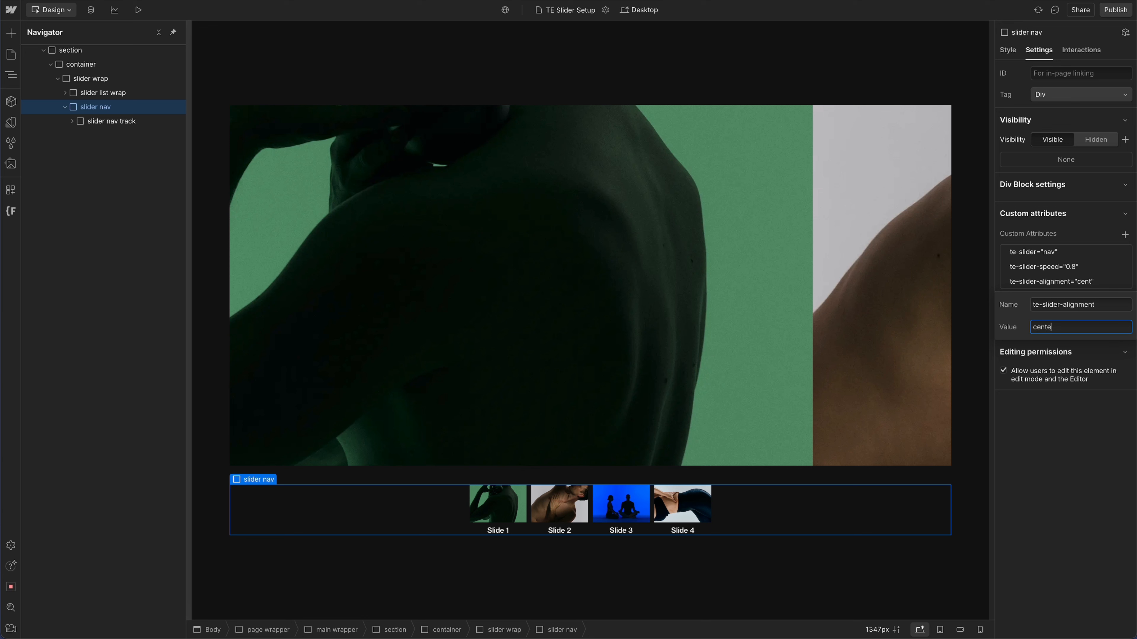
click(1065, 433)
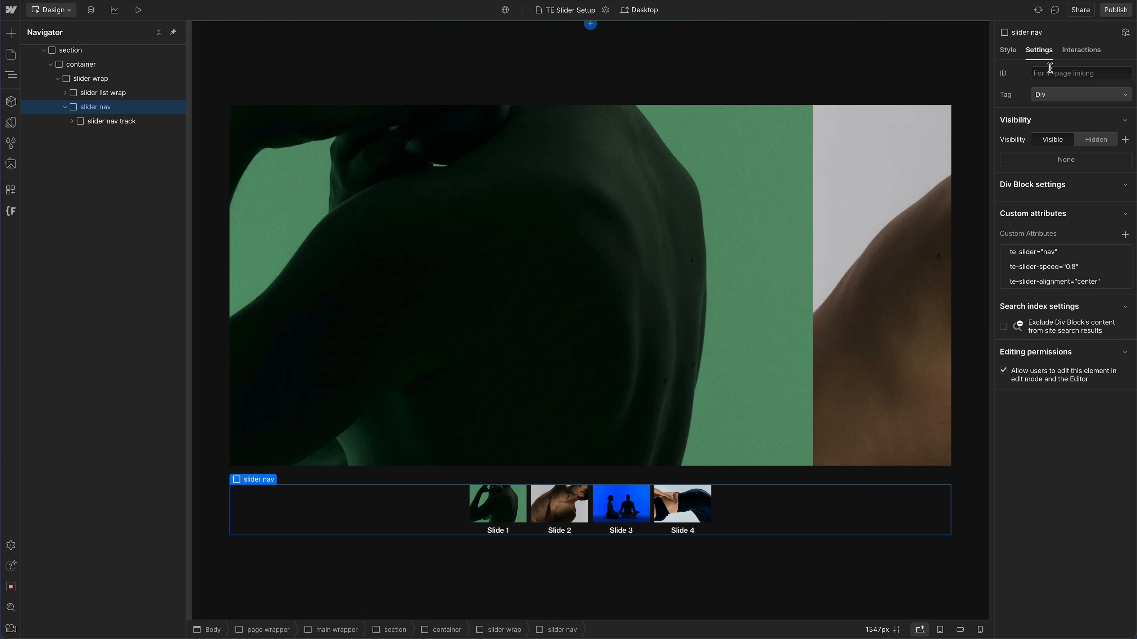
Step: Publish the site to the staging domain, view the published slider, and return to the Webflow designer
click(1110, 9)
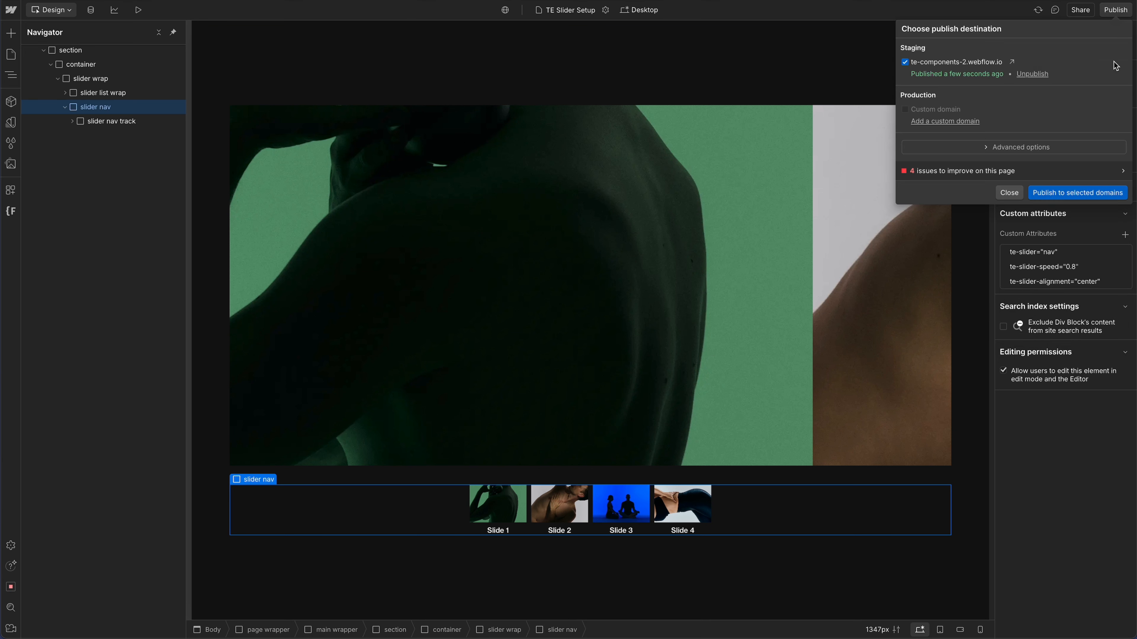
click(1097, 192)
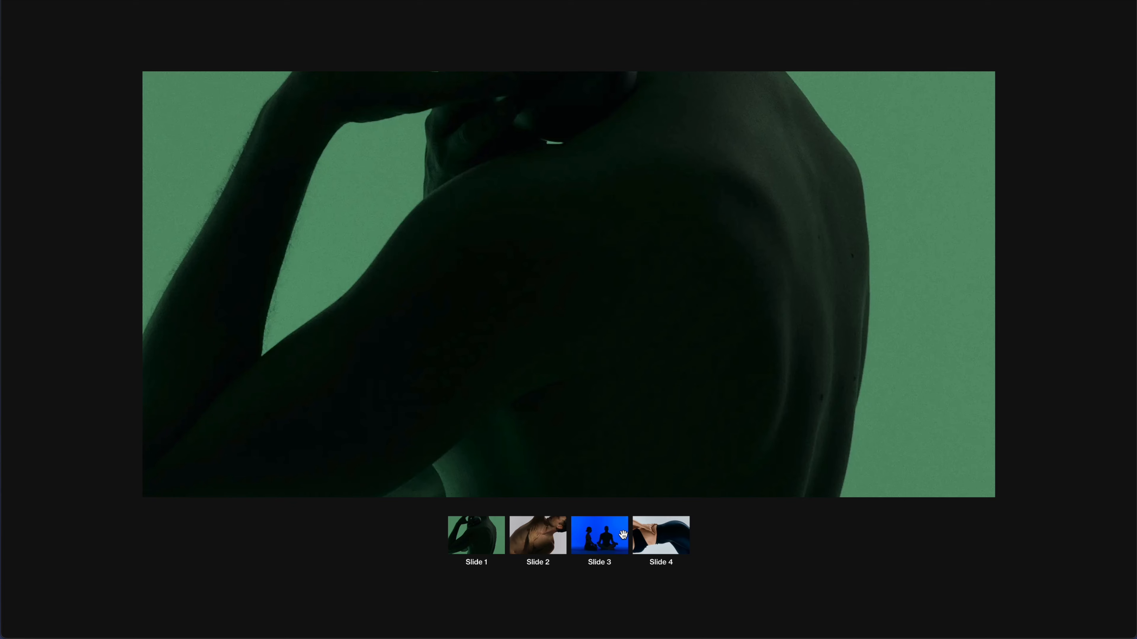
key(ctrl+Tab)
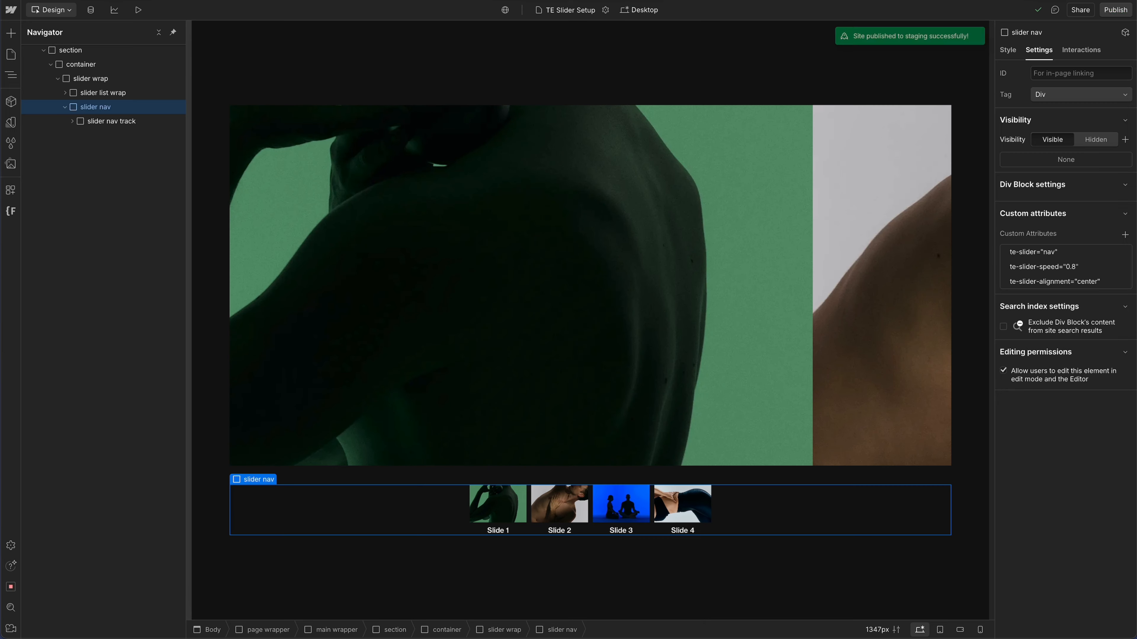
Step: Select the Slide 1 slider nav card and copy the Slide Active State attribute name from the Powerup Docs
click(517, 528)
click(85, 150)
key(ctrl+Tab)
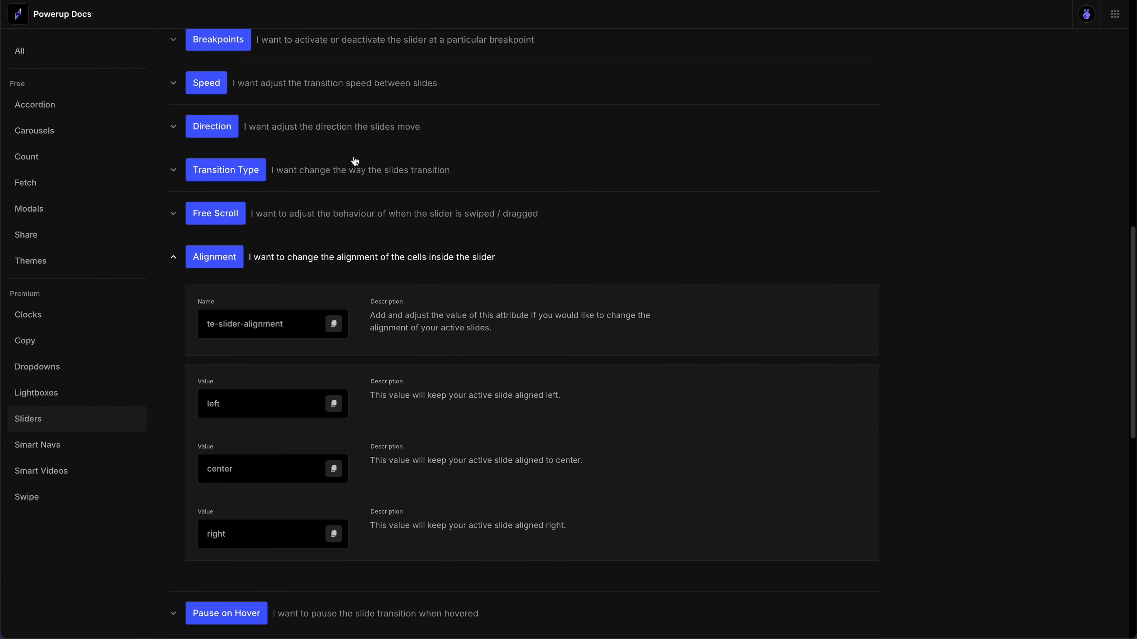
click(378, 262)
click(363, 406)
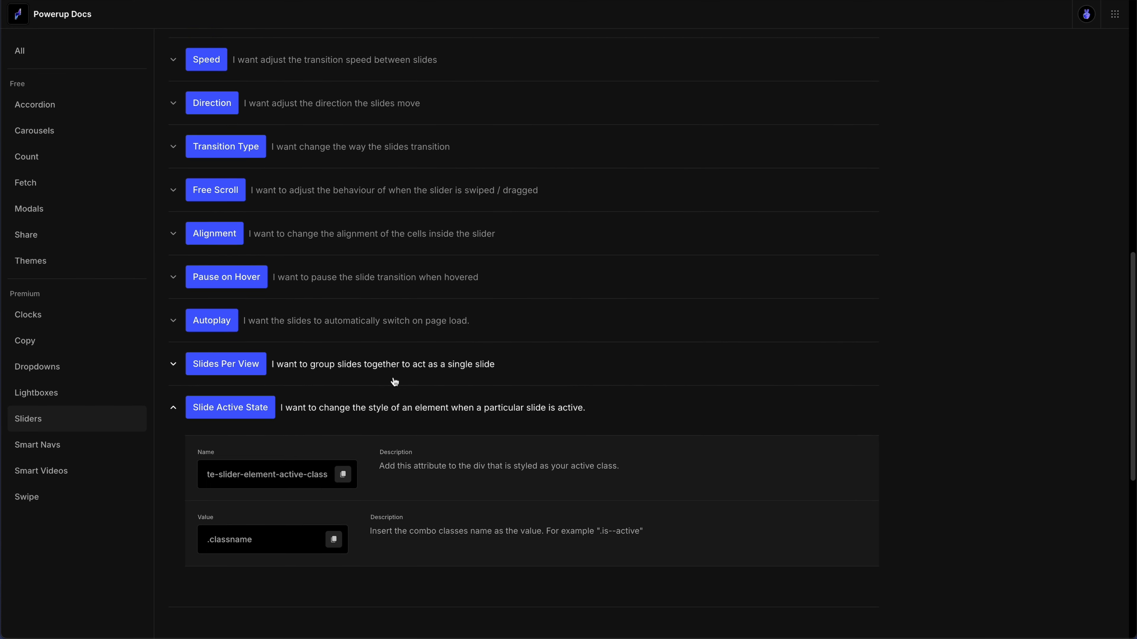
scroll(394, 381, down, 3)
click(343, 346)
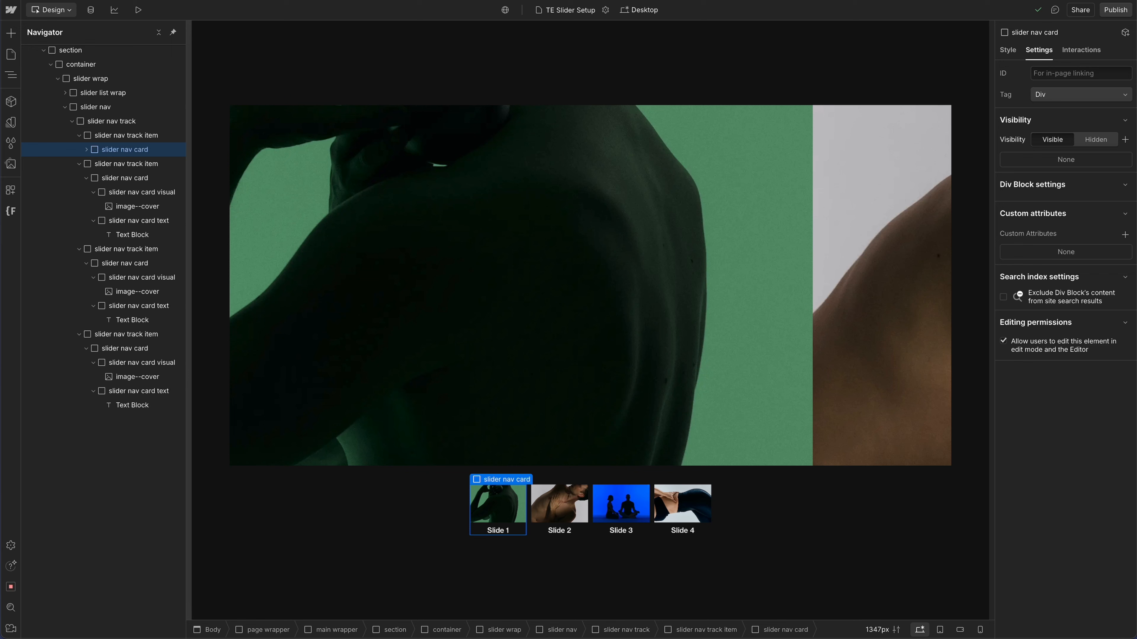
Step: Add te-slider-element-active-class with the value is--active to the Slide 1 slider nav card
click(1125, 235)
key(ctrl+v)
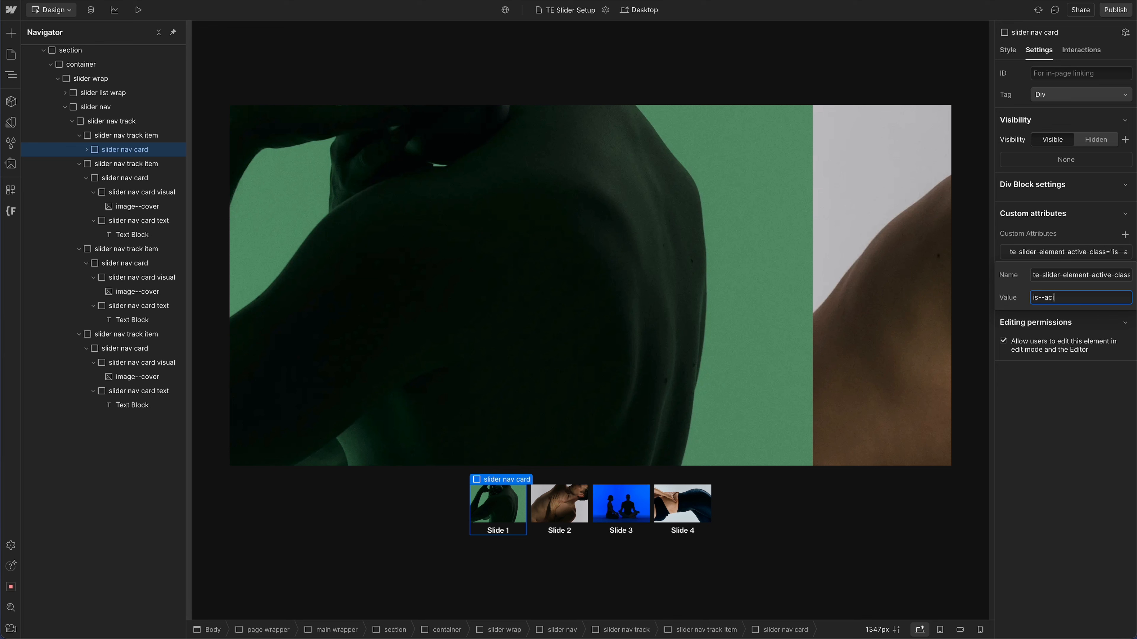
click(1076, 490)
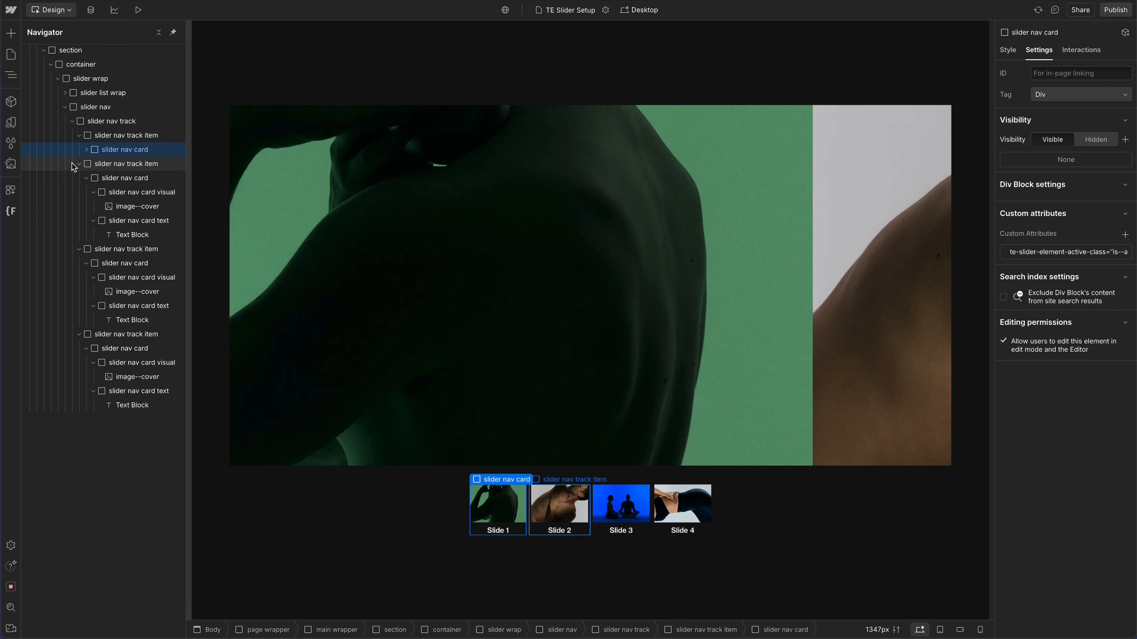
Step: Add te-slider-element-active-class with the value is--active to the Slide 2 and Slide 3 nav cards
click(112, 178)
click(1124, 235)
key(ctrl+v)
click(1080, 298)
text(is)
click(620, 504)
click(1111, 258)
text(is--active)
Step: Give the Slide 4 slider nav card the te-slider-element-active-class attribute with the value is--active
click(110, 292)
click(1125, 235)
key(super+v)
text(is--active)
click(145, 291)
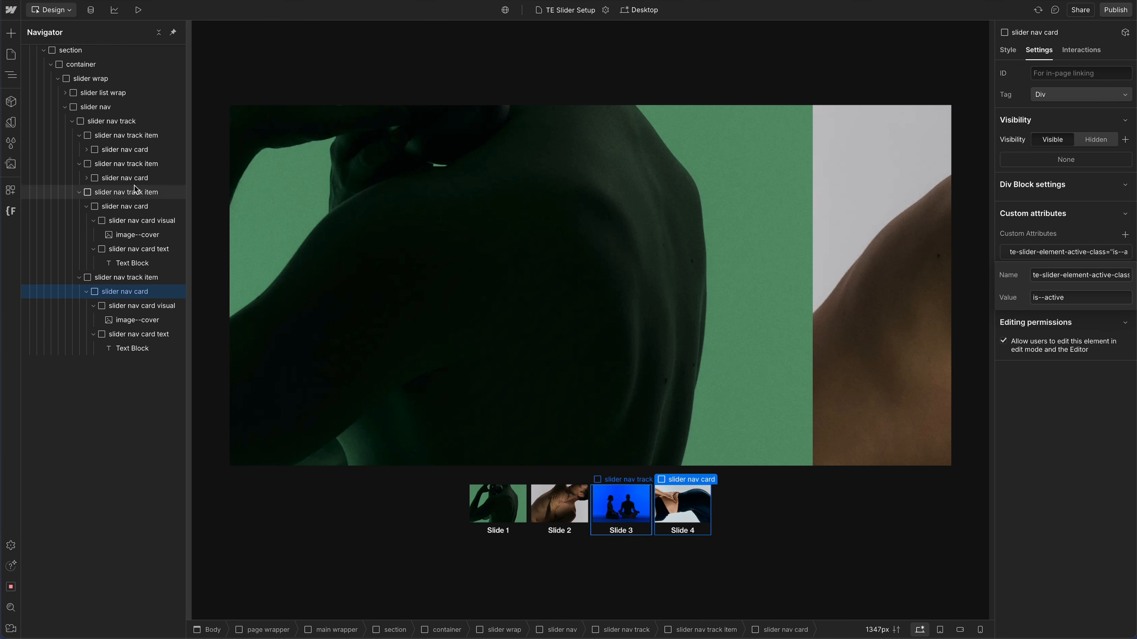
Step: Add an is--active combo class to the Slide 1 slider nav card
click(141, 151)
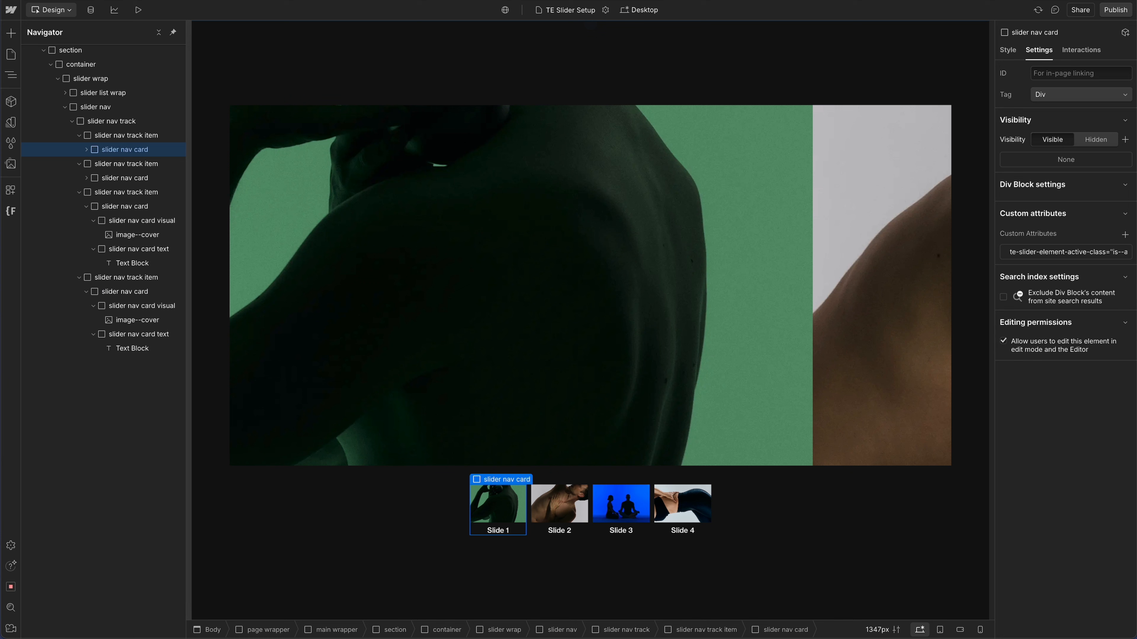
click(1013, 49)
click(1096, 87)
text(is--active)
key(Return)
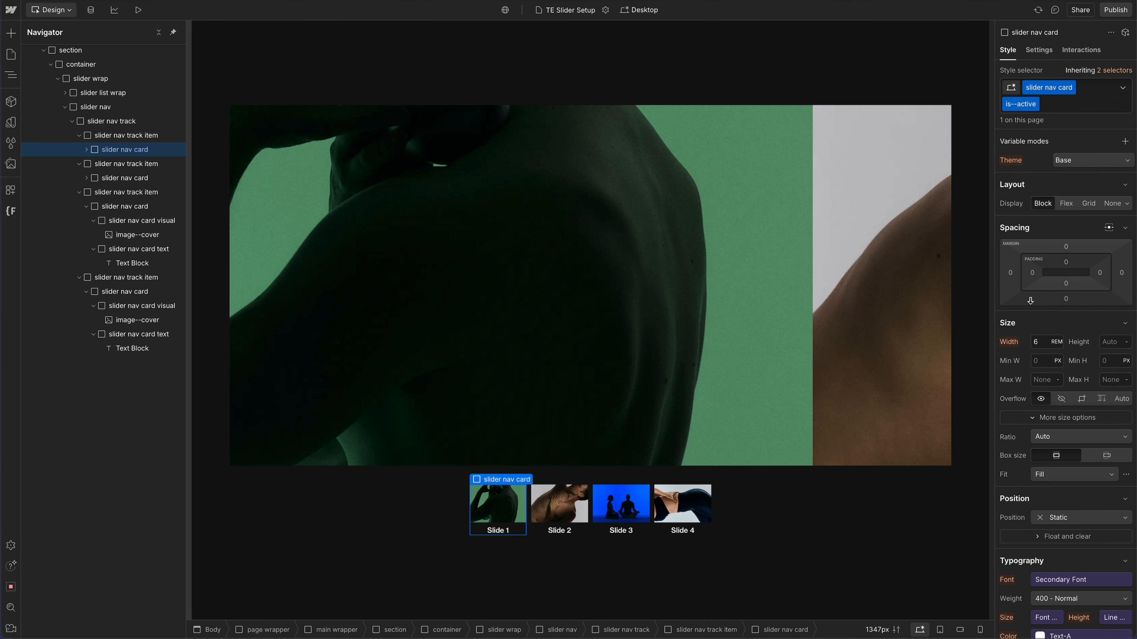
Step: Set opacity to 100% on the is--active combo class and 30% on the base slider nav card class
scroll(1031, 419, down, 12)
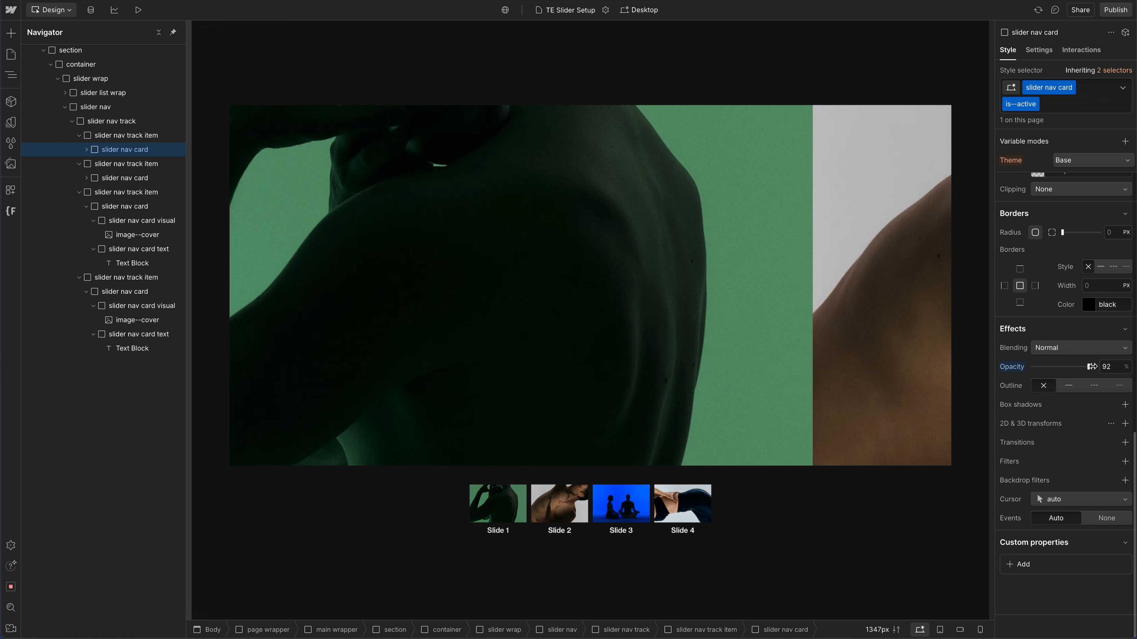
click(1114, 72)
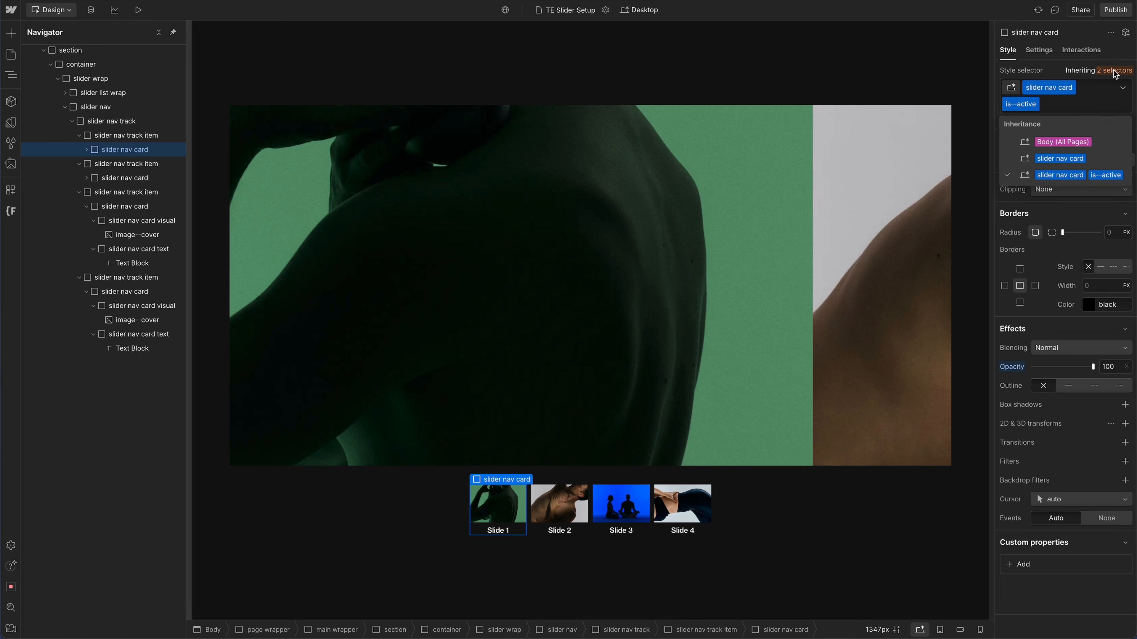
click(1099, 157)
drag(1085, 367, 1067, 366)
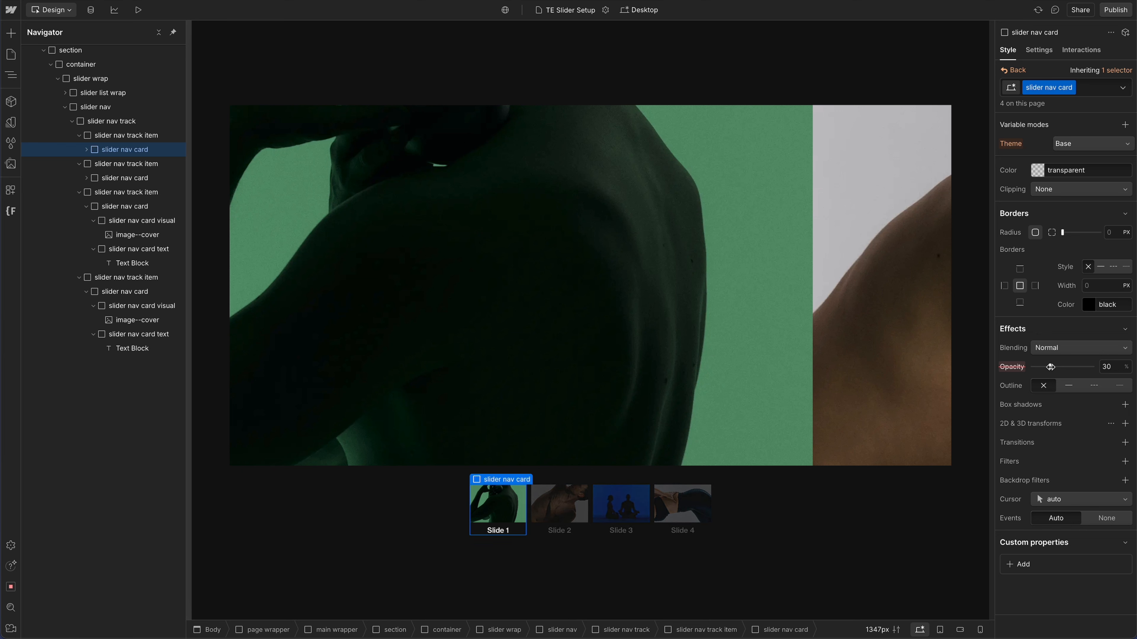
click(665, 67)
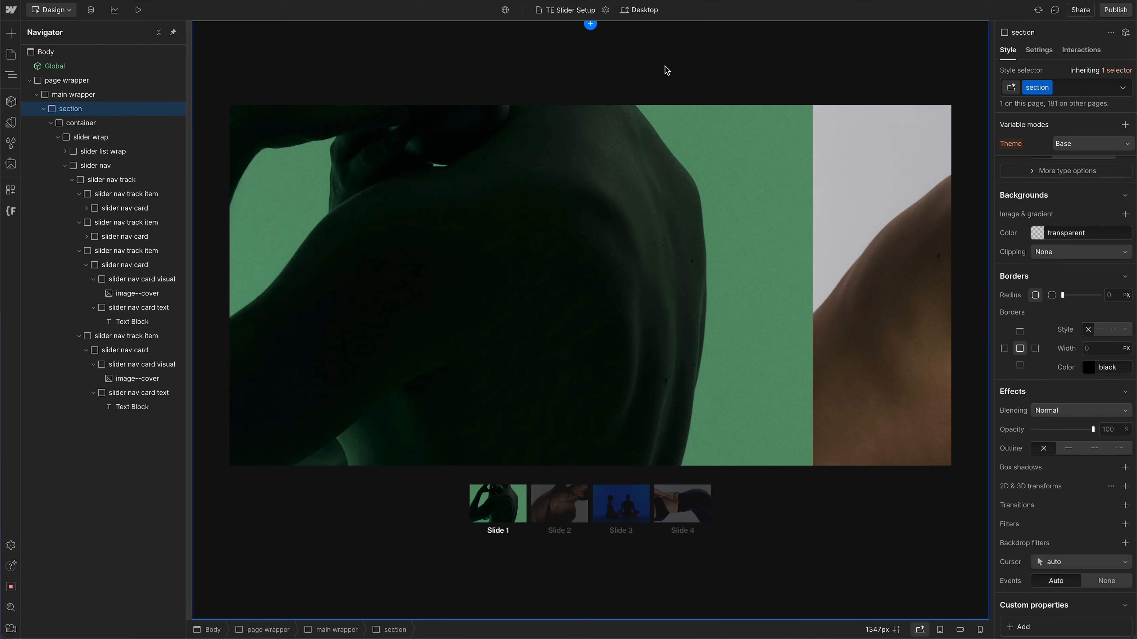
Step: Publish the site and test changing slides with the nav thumbnails and by swiping the main image slider
key(super+shift+p)
click(537, 535)
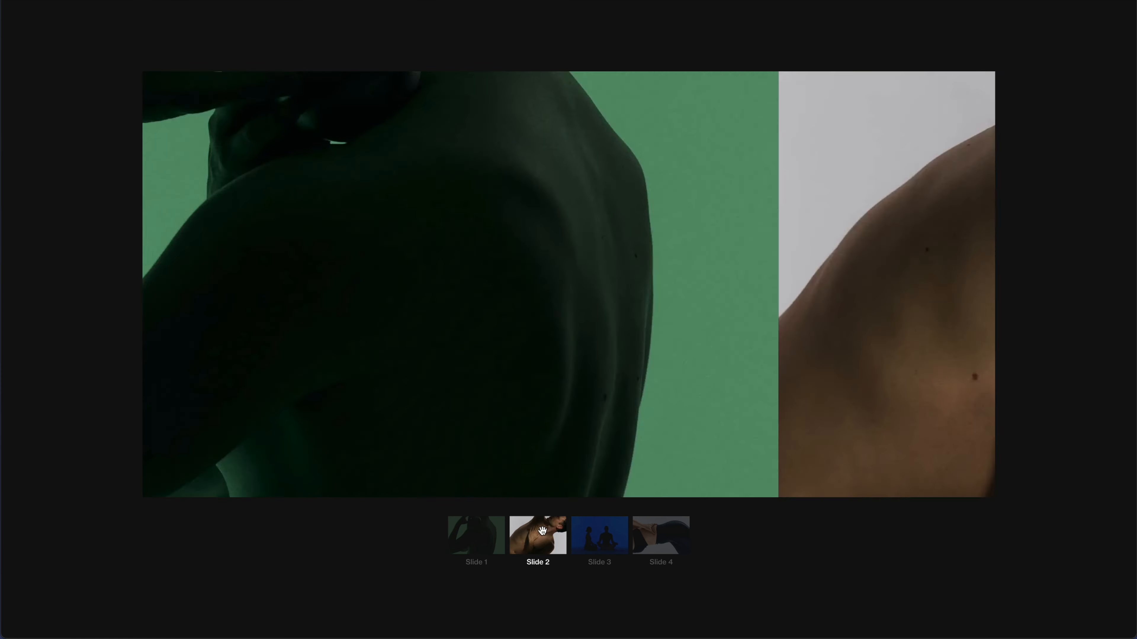
click(599, 535)
click(660, 544)
click(595, 541)
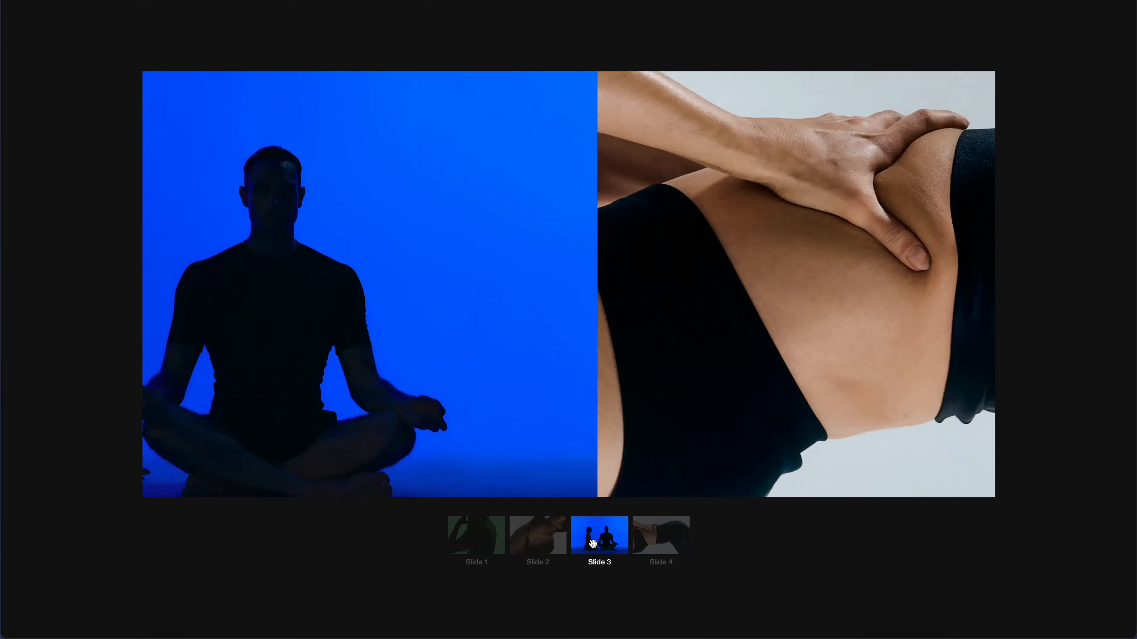
click(538, 541)
click(482, 542)
drag(676, 367, 542, 354)
drag(598, 327, 524, 309)
drag(380, 303, 515, 311)
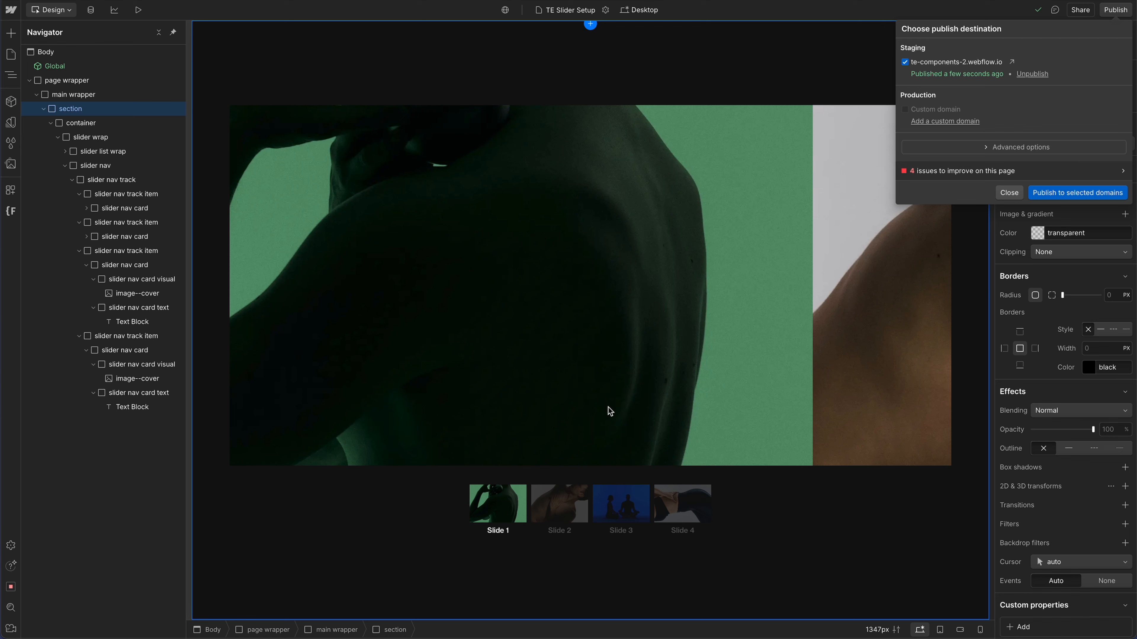
Step: Select the Slide 2 slider nav card and review its custom attribute and style settings
click(560, 504)
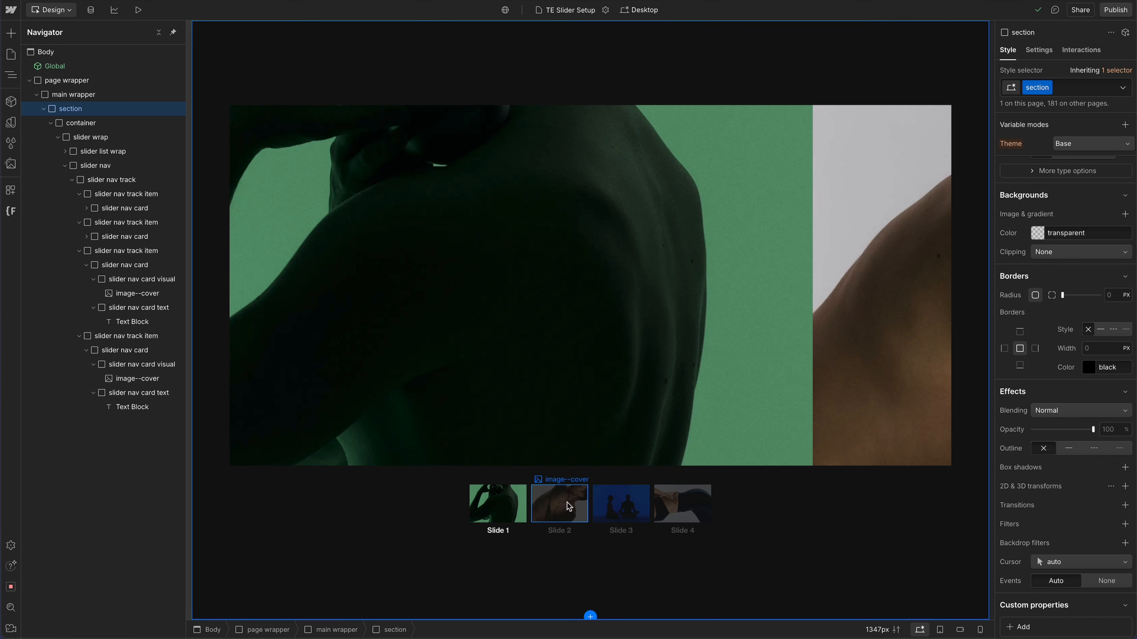
click(559, 505)
click(143, 238)
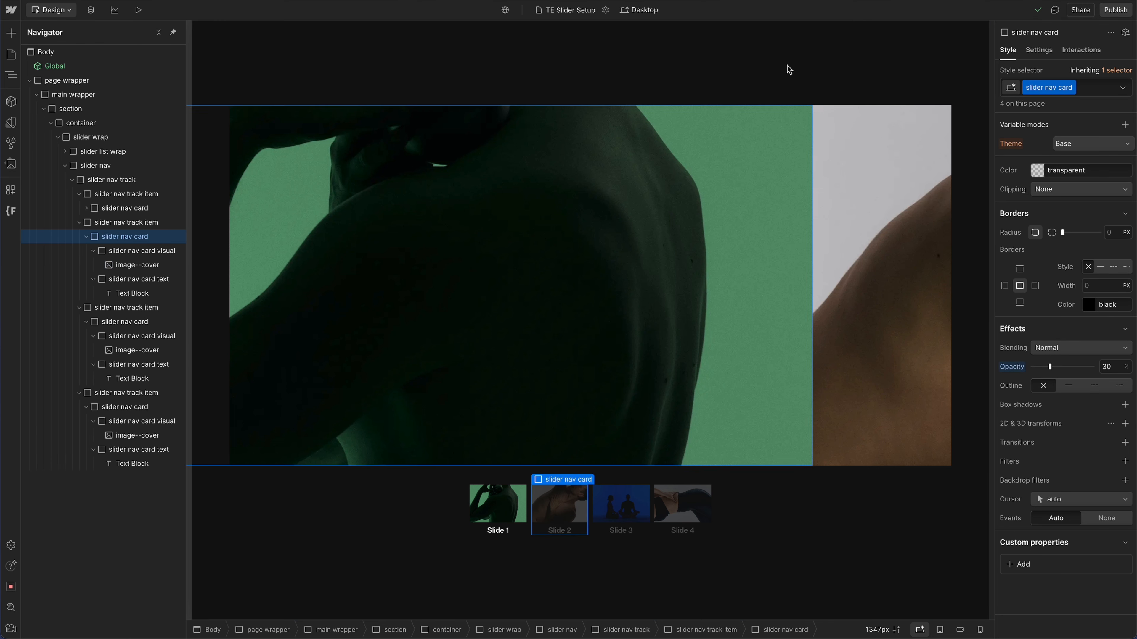
click(1039, 50)
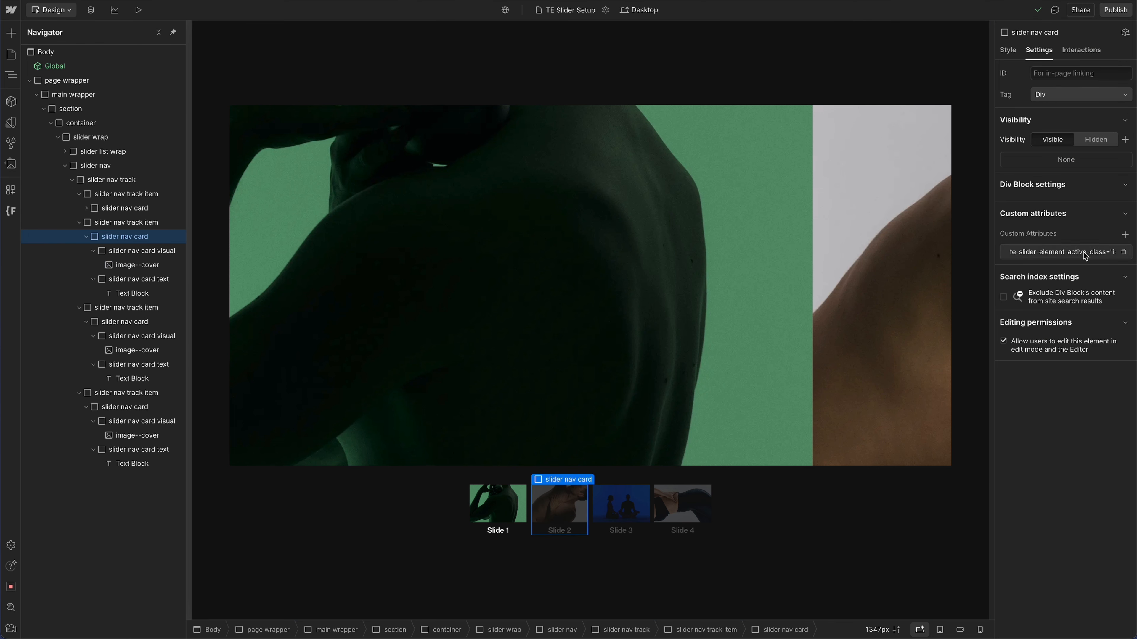
click(1012, 54)
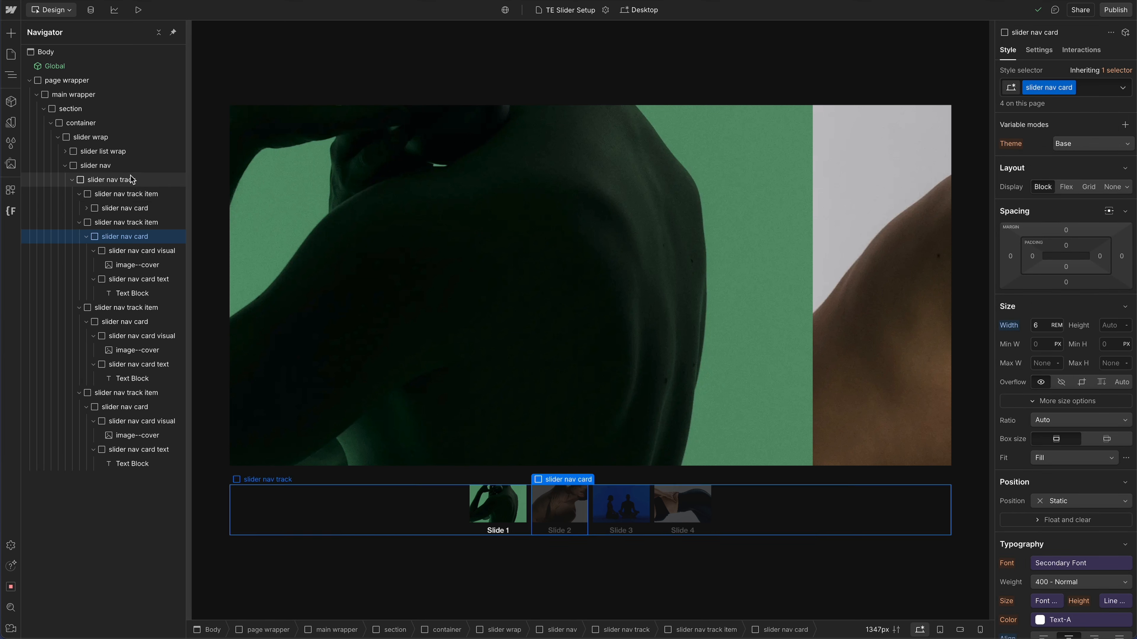
Step: Add a 200 ms ease opacity transition to the slider nav card class
scroll(1069, 395, down, 8)
scroll(1123, 484, down, 4)
click(1125, 484)
key(super+z)
click(1123, 504)
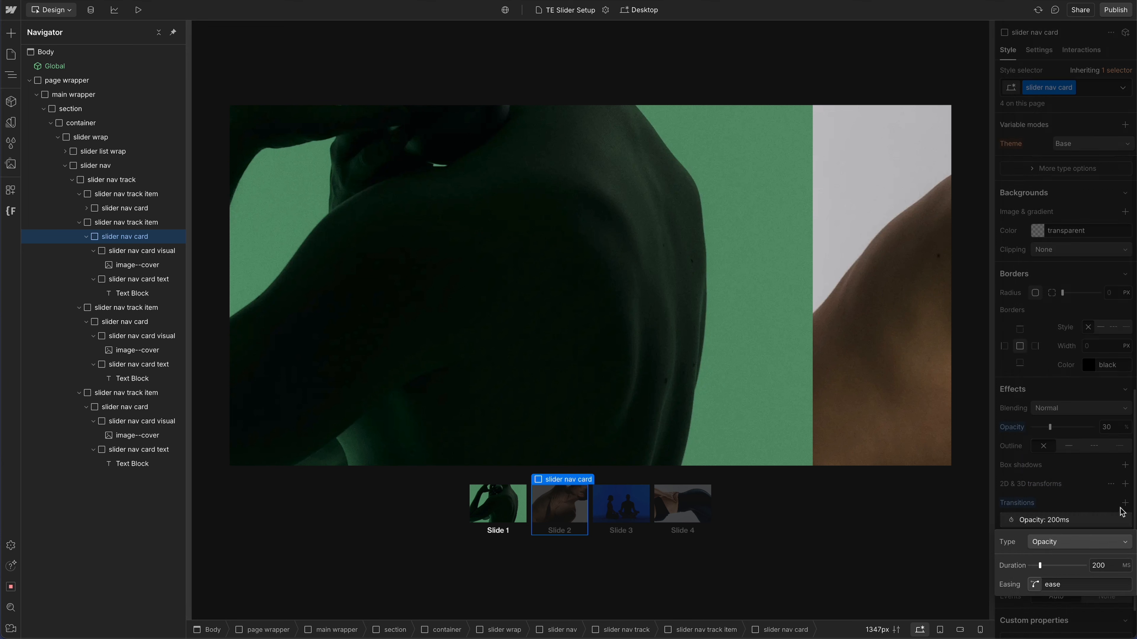
click(1085, 541)
click(1059, 24)
key(Escape)
click(788, 556)
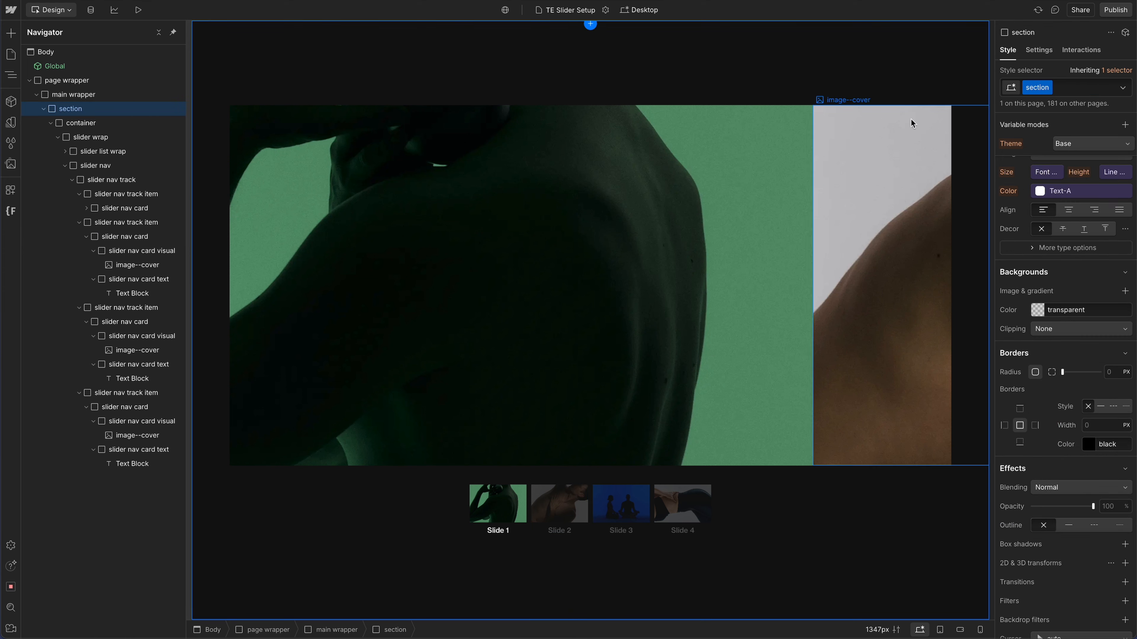
Step: Publish the site and test switching slides with the nav thumbnails on the live page
click(1115, 10)
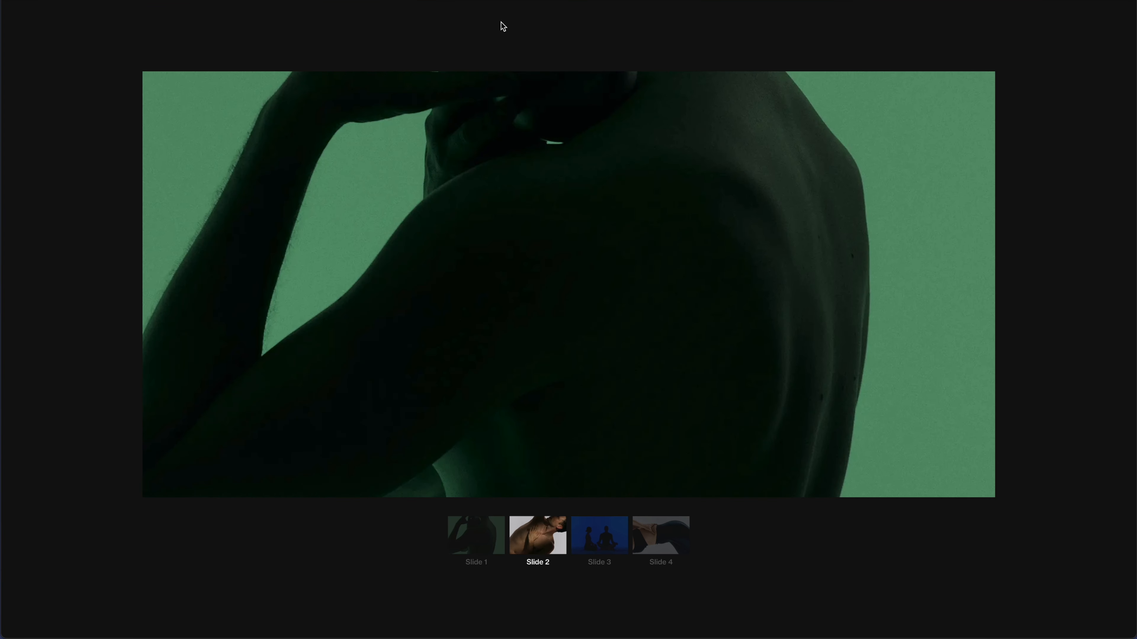
click(544, 530)
click(600, 536)
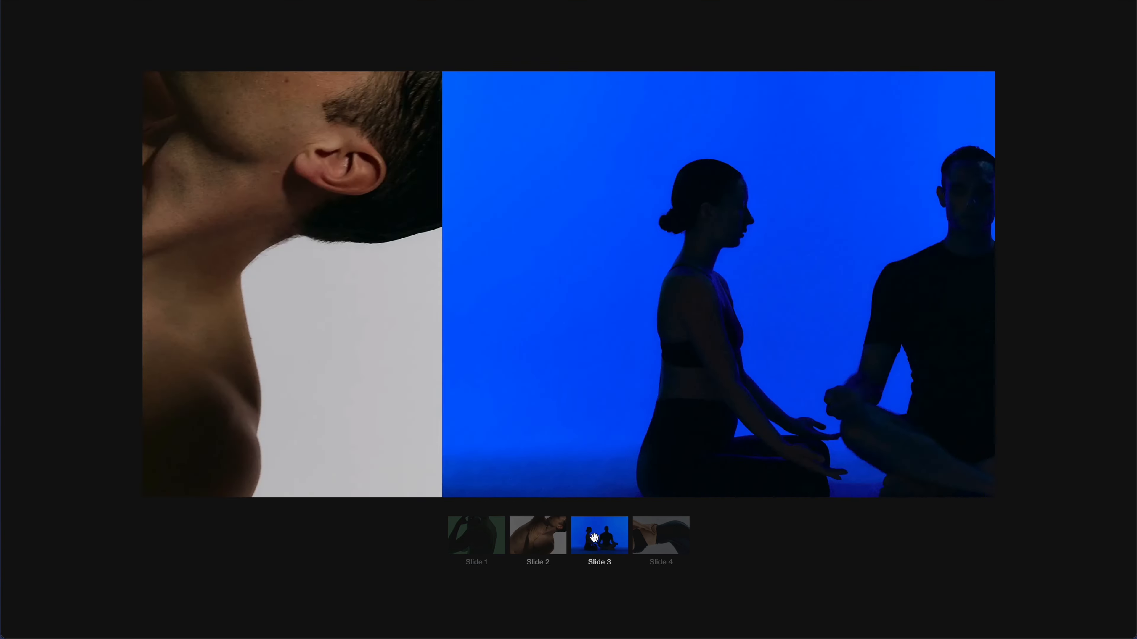
click(539, 540)
click(661, 544)
click(591, 537)
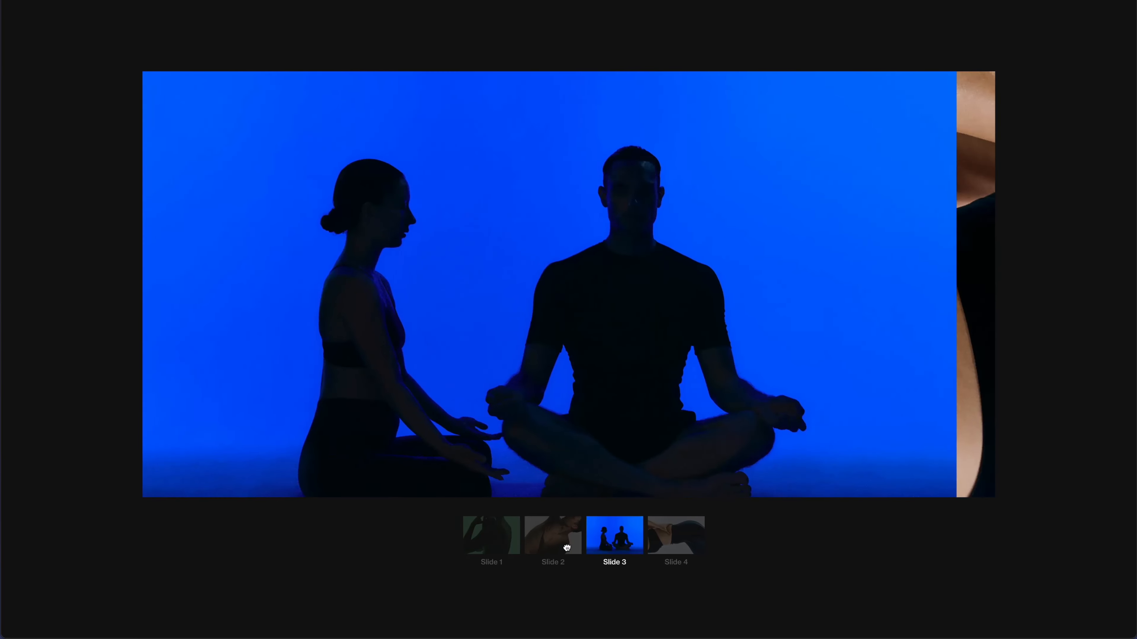
click(479, 536)
click(543, 537)
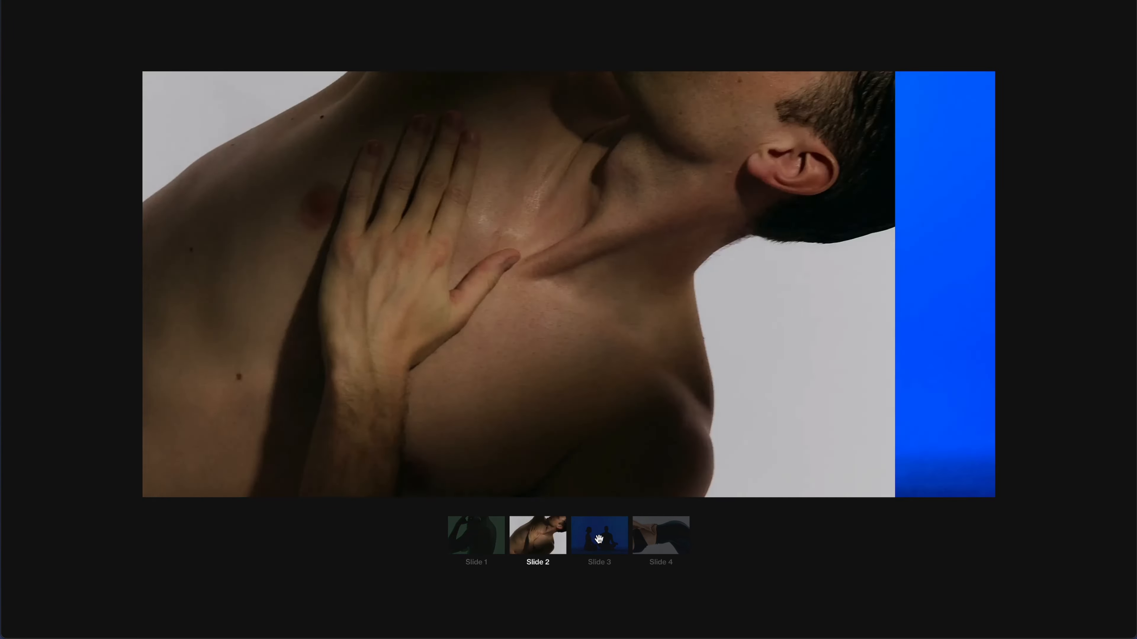
click(600, 539)
click(657, 541)
click(604, 542)
click(546, 541)
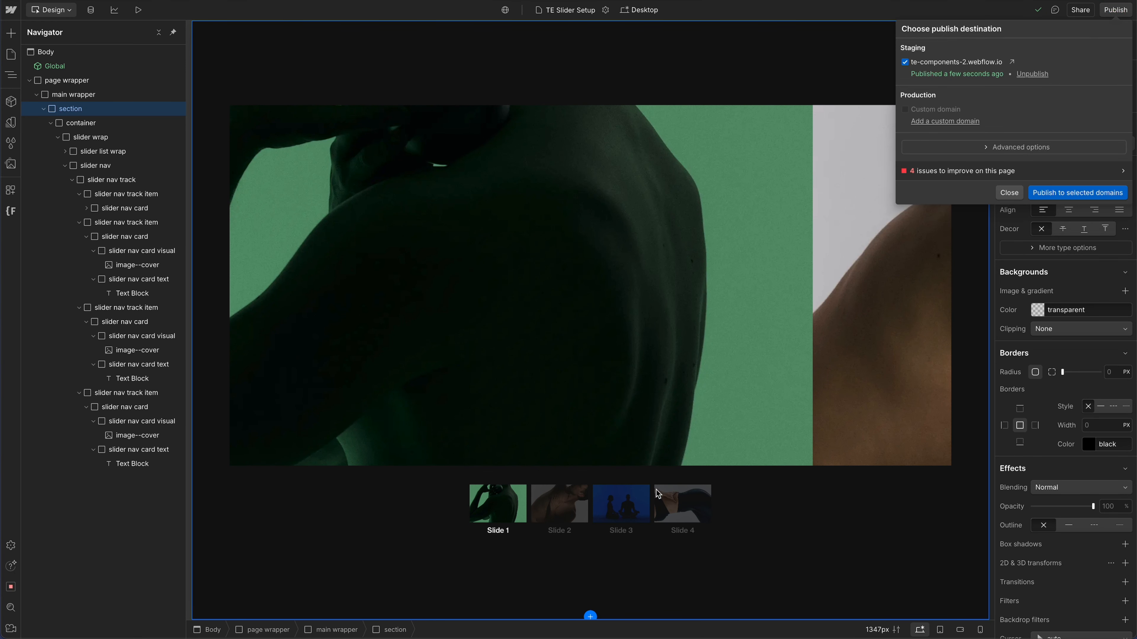
Step: Select the slider nav track and set its max width to 20 rem
click(657, 494)
click(621, 504)
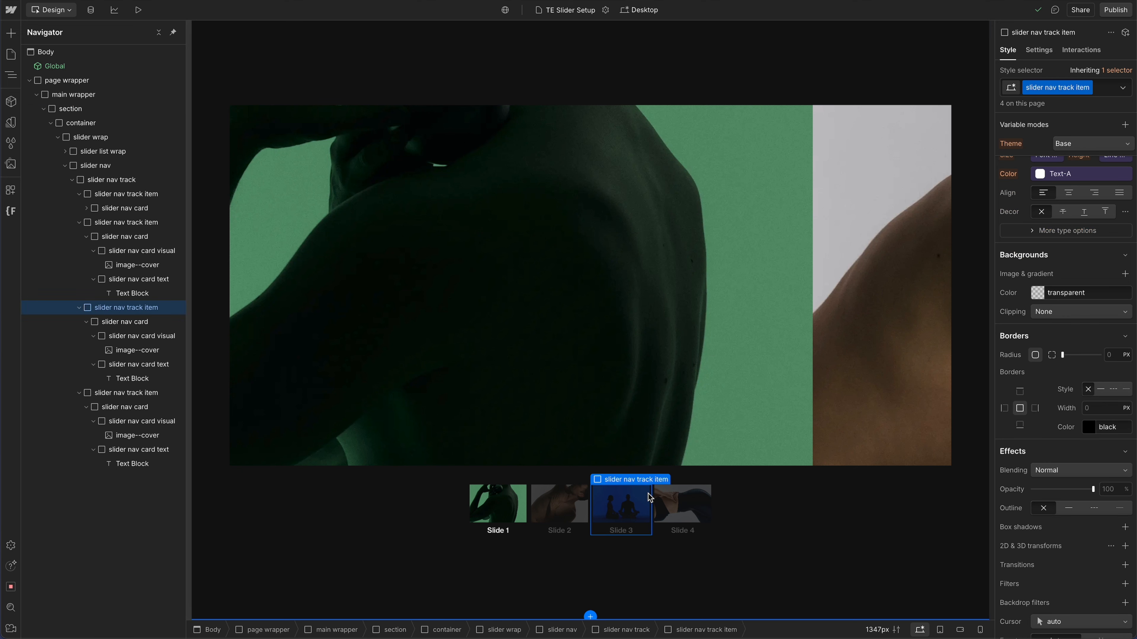
click(72, 180)
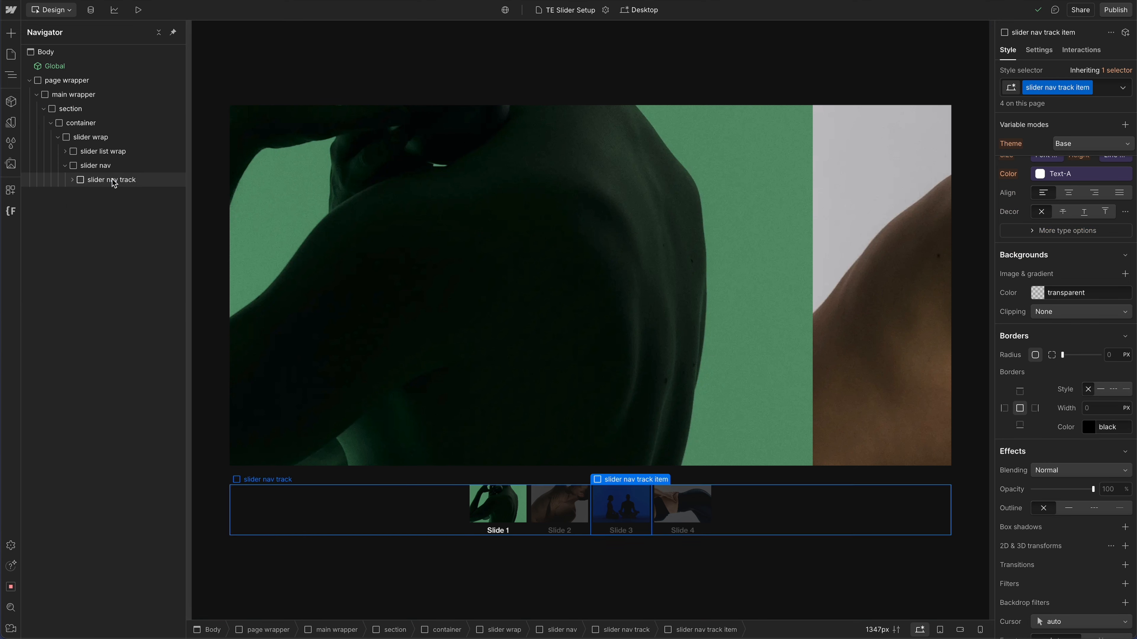
click(113, 181)
scroll(1042, 293, up, 8)
click(1042, 293)
text(20rem)
key(Return)
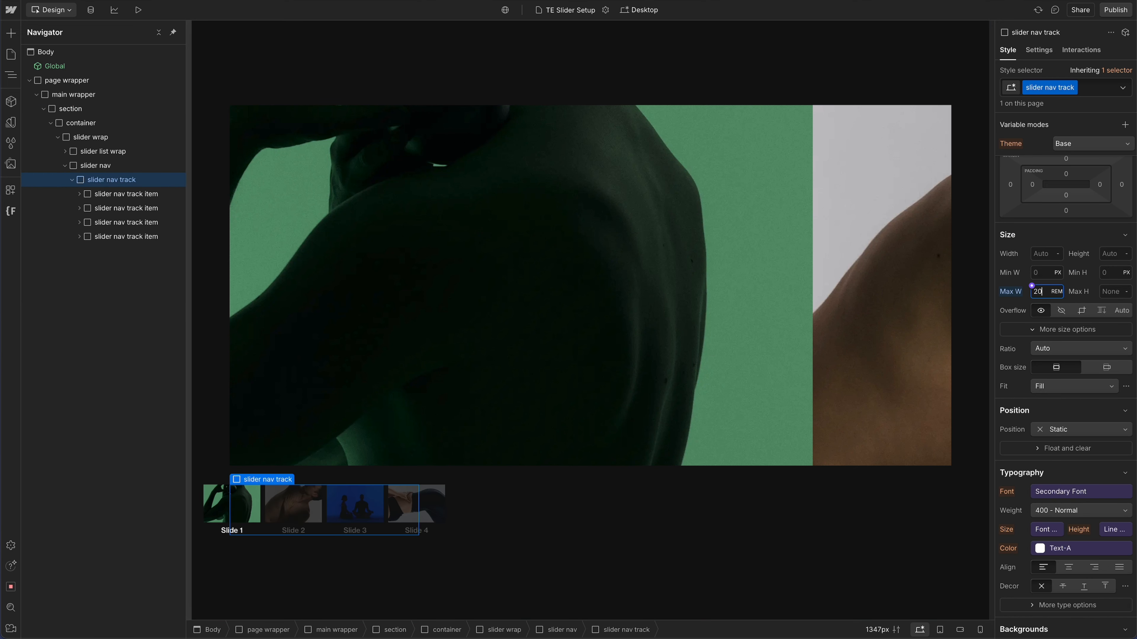
Step: Hide the slider nav track's overflow and centre it with auto side margins at a 13 rem max width
click(1061, 312)
scroll(1094, 264, up, 3)
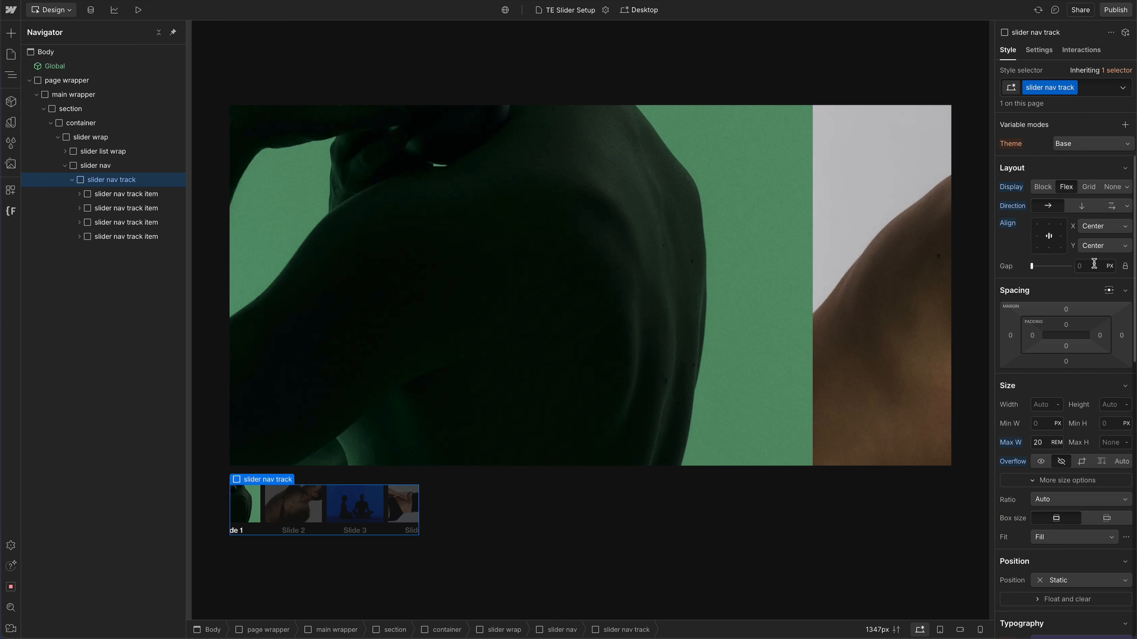
click(1109, 292)
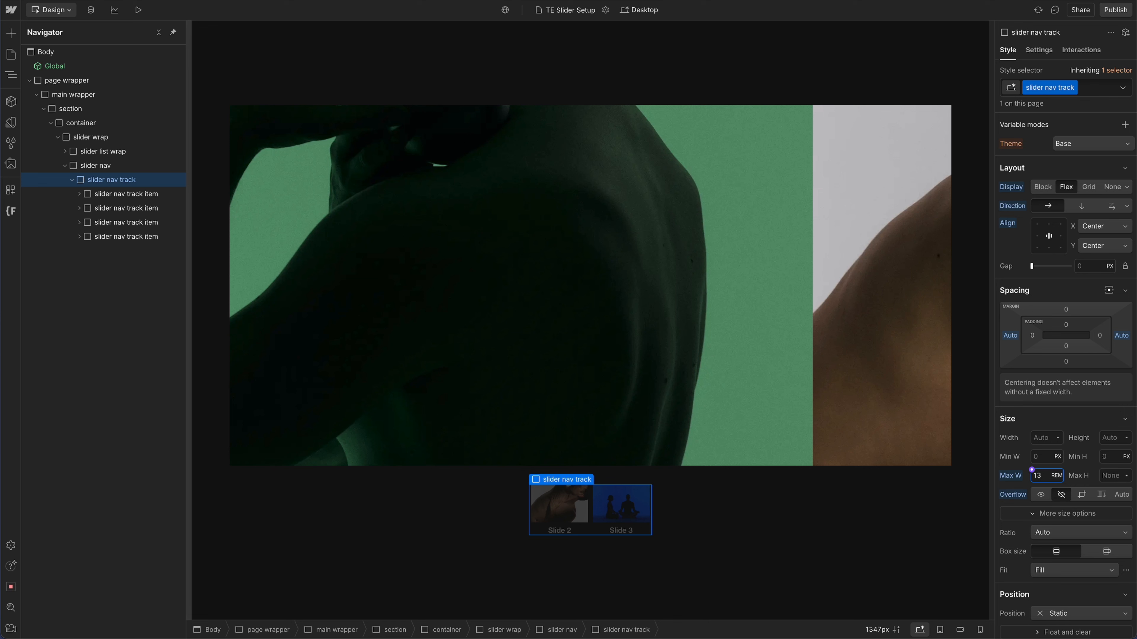
Step: Review the custom attributes on the slider nav track and on its parent slider nav
click(96, 179)
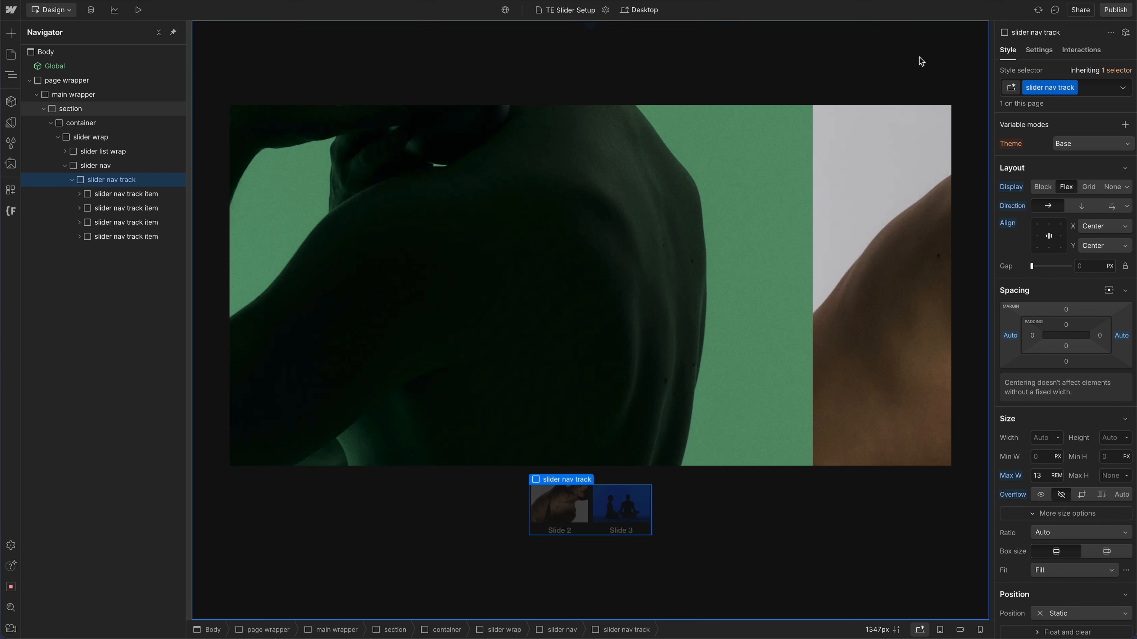
click(1037, 49)
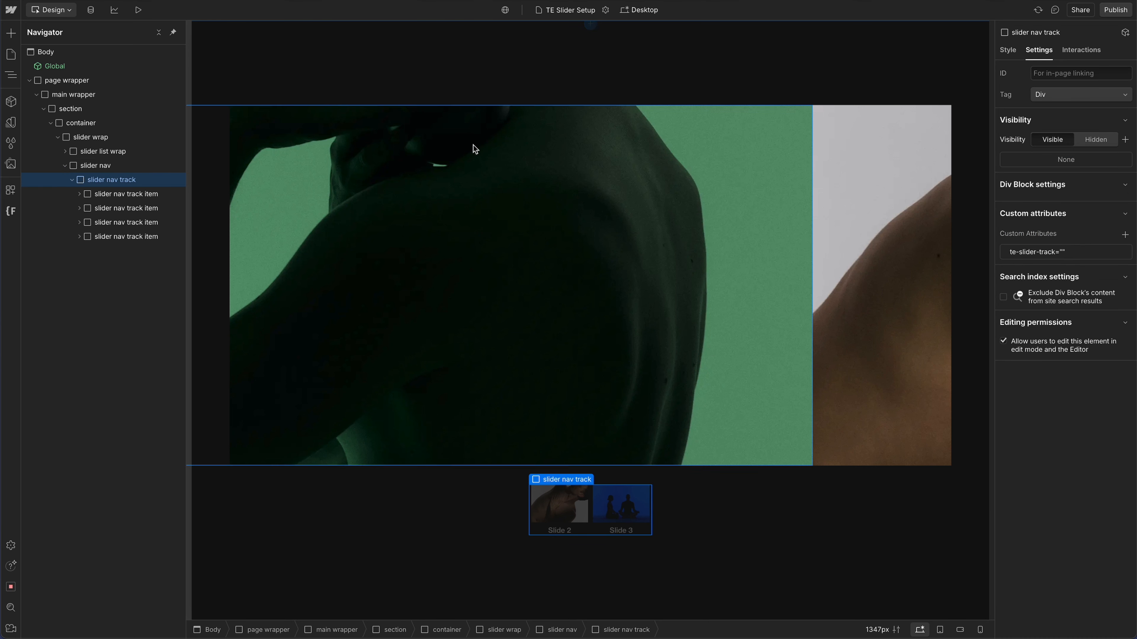
click(108, 166)
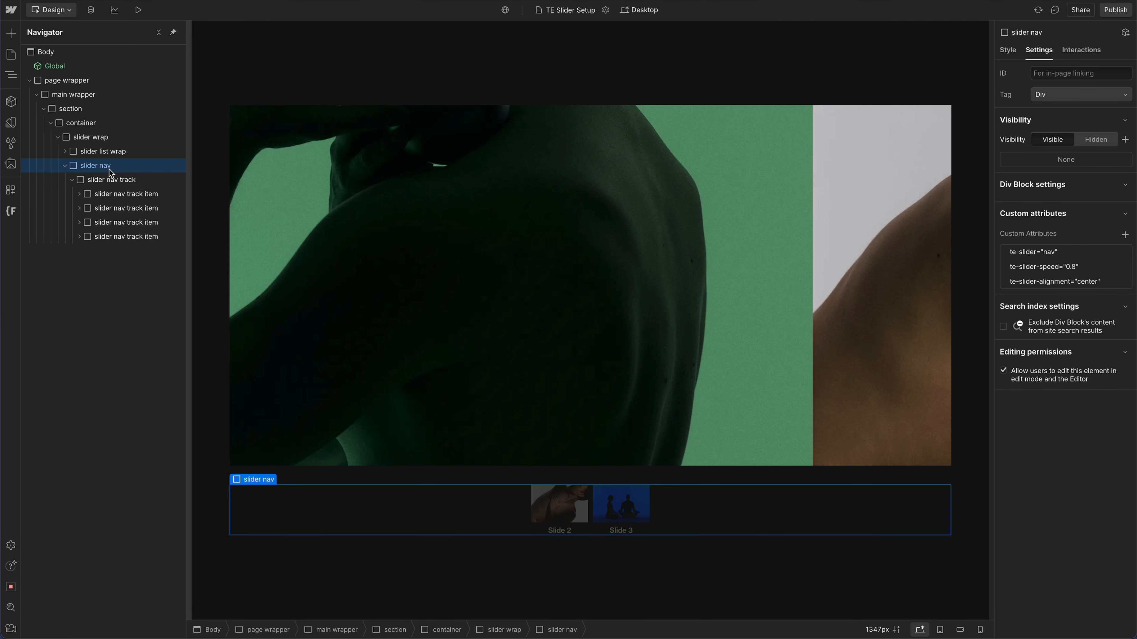
Step: Publish the site, test the narrowed nav by swiping the thumbnails and the main slider, and return to the Designer
click(1115, 9)
click(1093, 195)
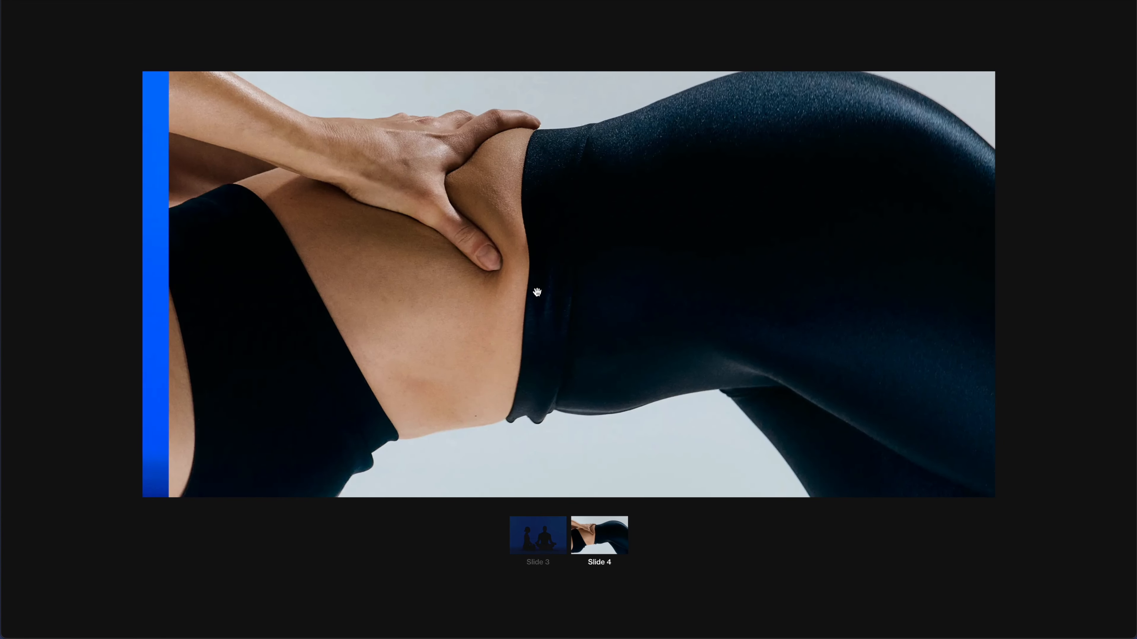
click(549, 531)
mouse_move(548, 531)
mouse_down()
mouse_move(586, 540)
mouse_move(561, 540)
mouse_up()
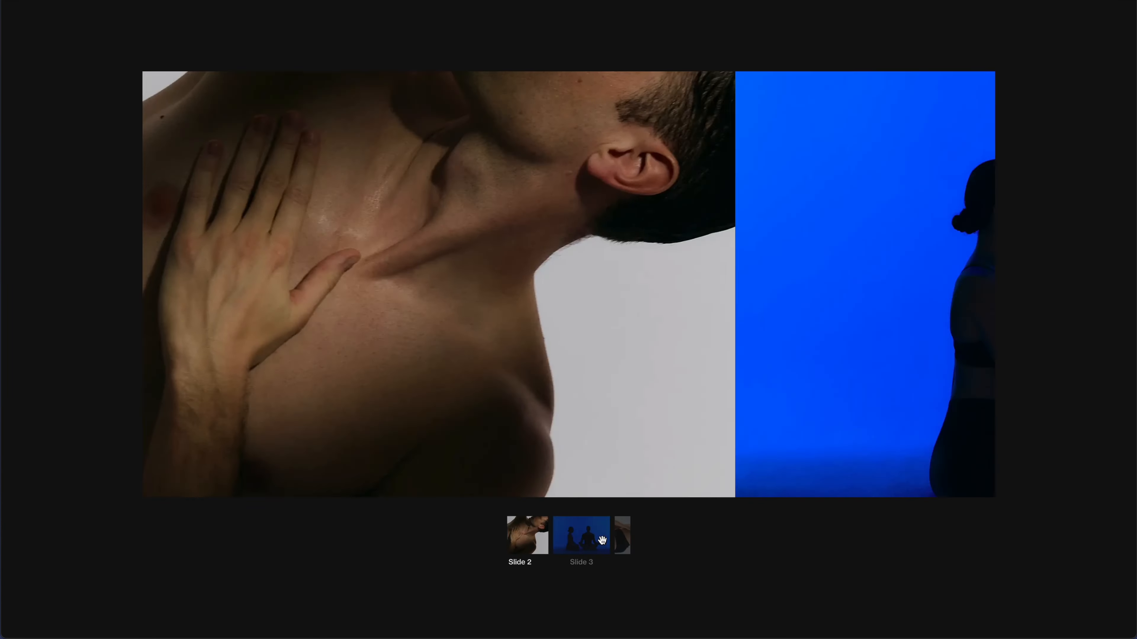
click(602, 540)
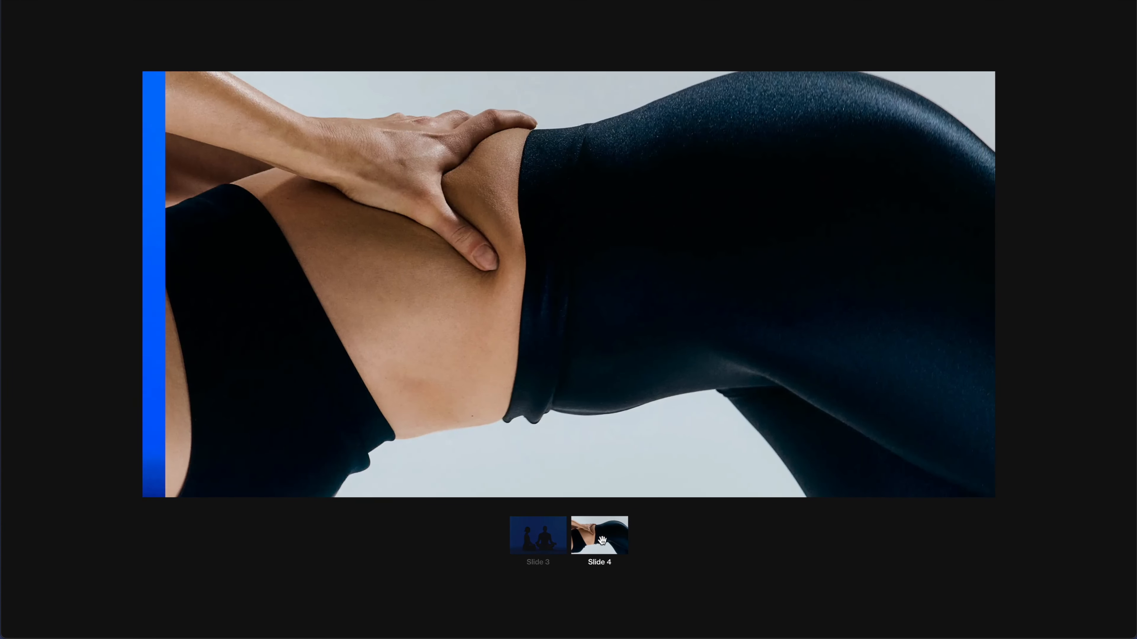
drag(584, 345, 724, 326)
drag(609, 309, 812, 289)
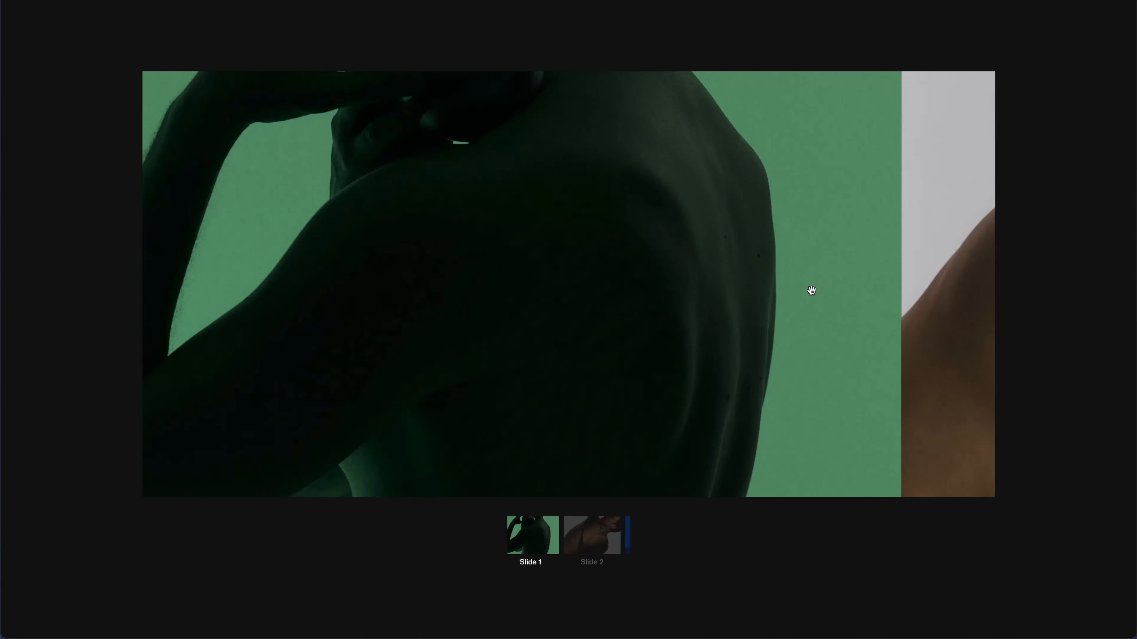
click(274, 1)
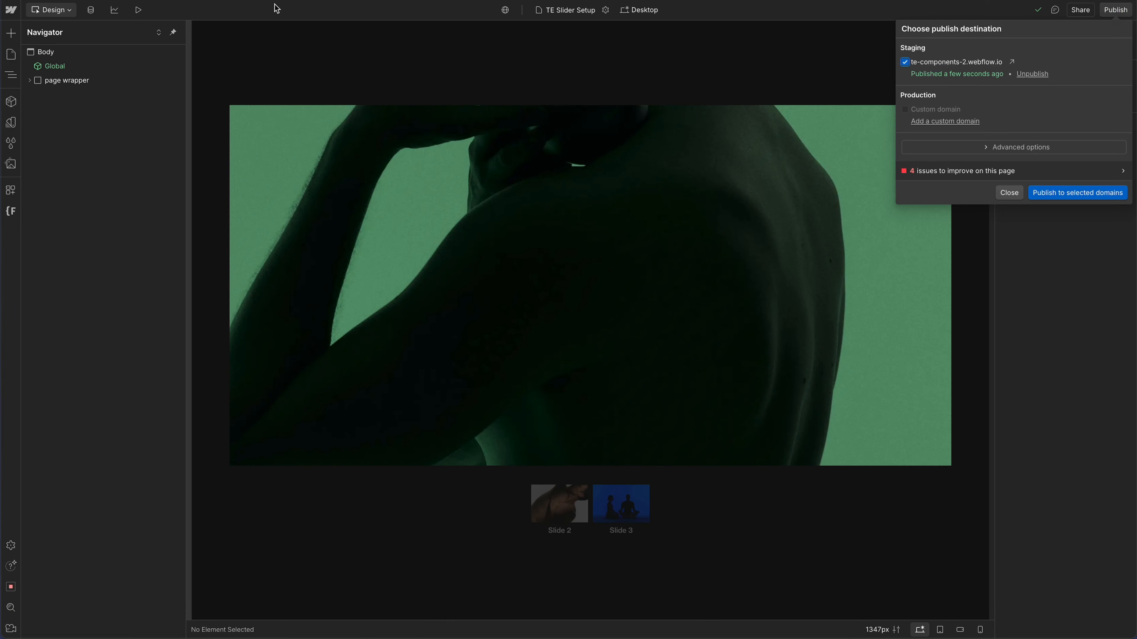
Step: Inspect the style settings of the slider nav and its parent slider wrap
click(695, 486)
click(724, 515)
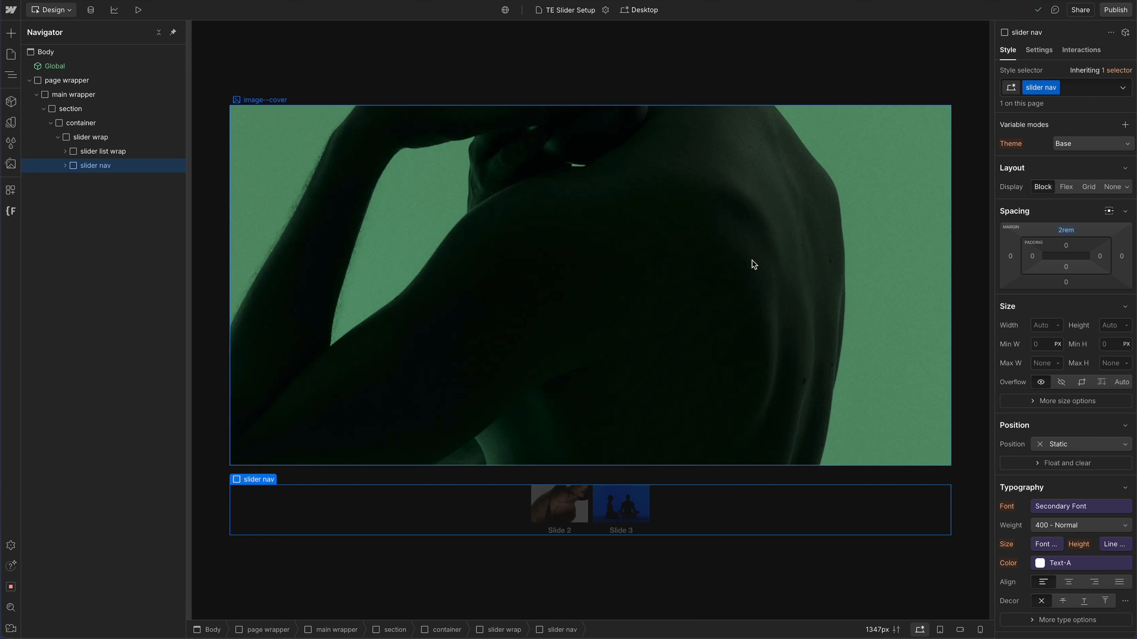
click(119, 137)
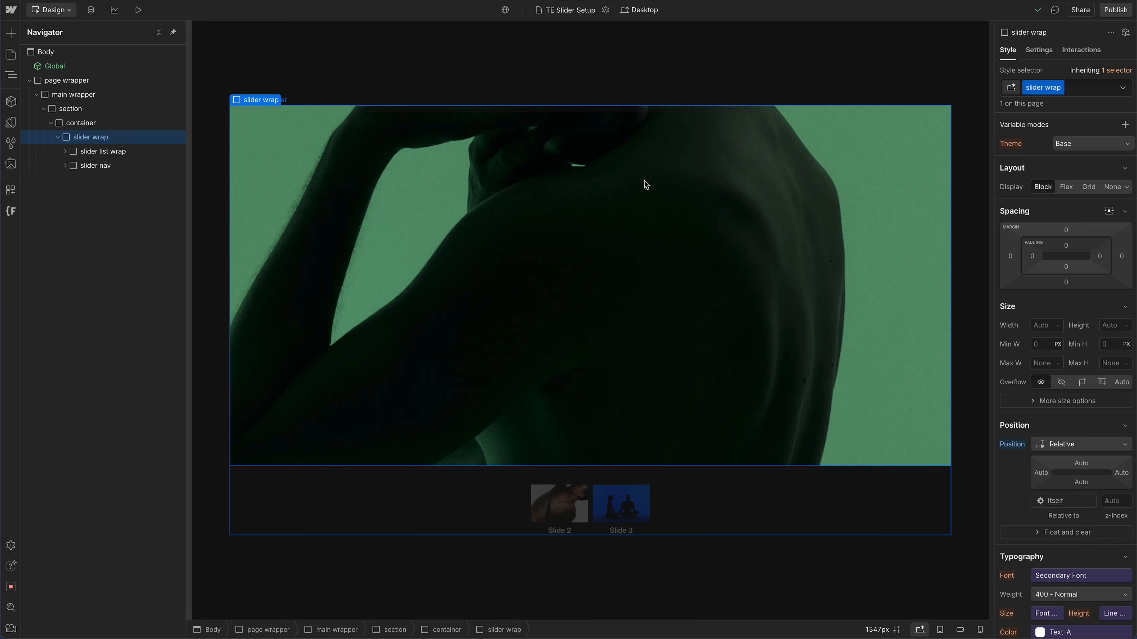
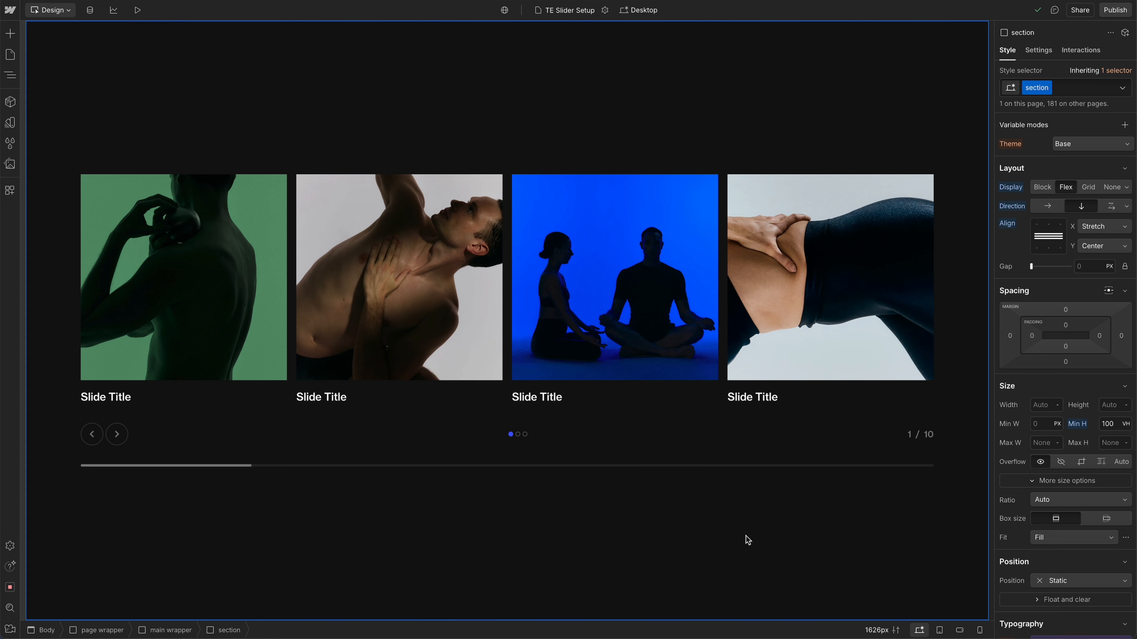
Step: Select the slider wrap in the Navigator, collapse its child elements and show its custom attributes
click(9, 75)
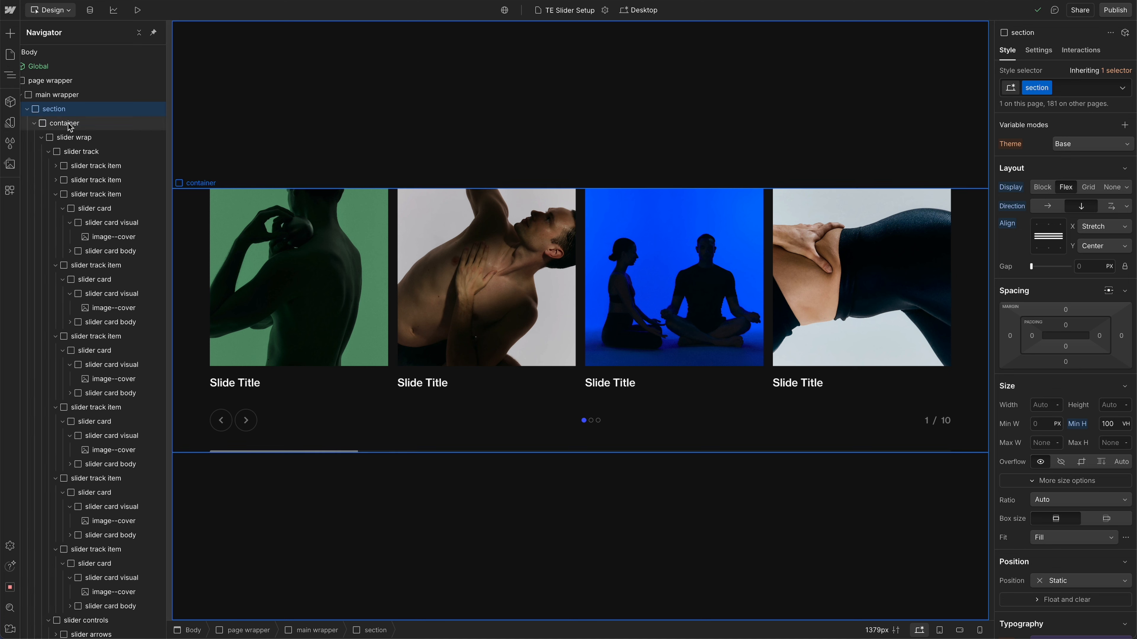
click(66, 140)
click(48, 151)
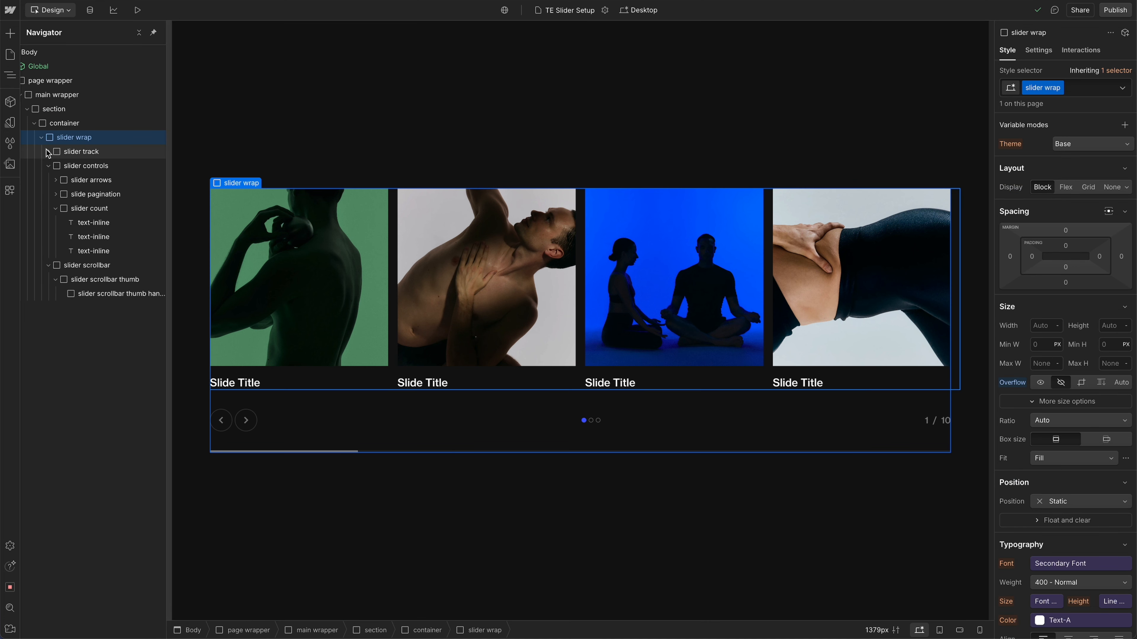
click(48, 166)
click(48, 180)
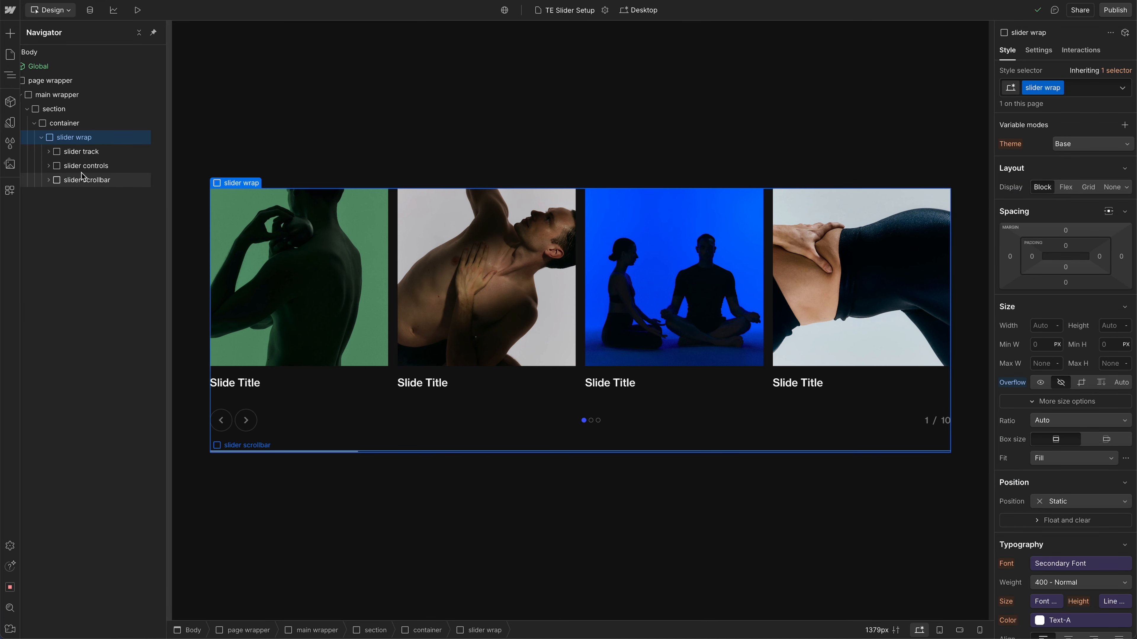
click(1034, 51)
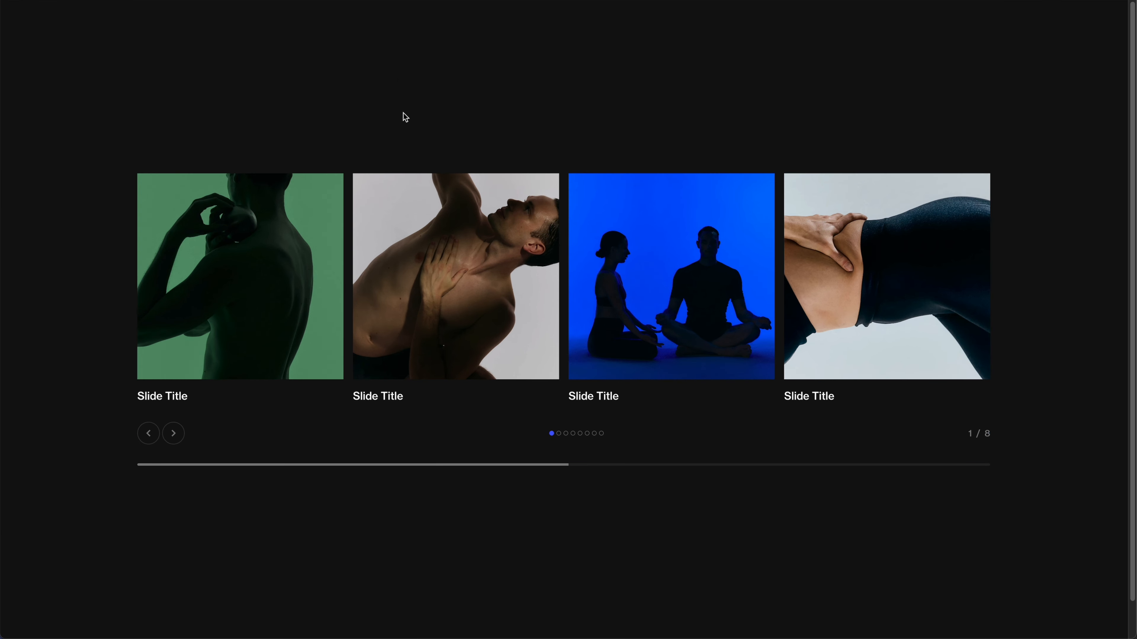
Step: Test dragging the four-column card slider back and forth on the live page
drag(593, 262, 507, 266)
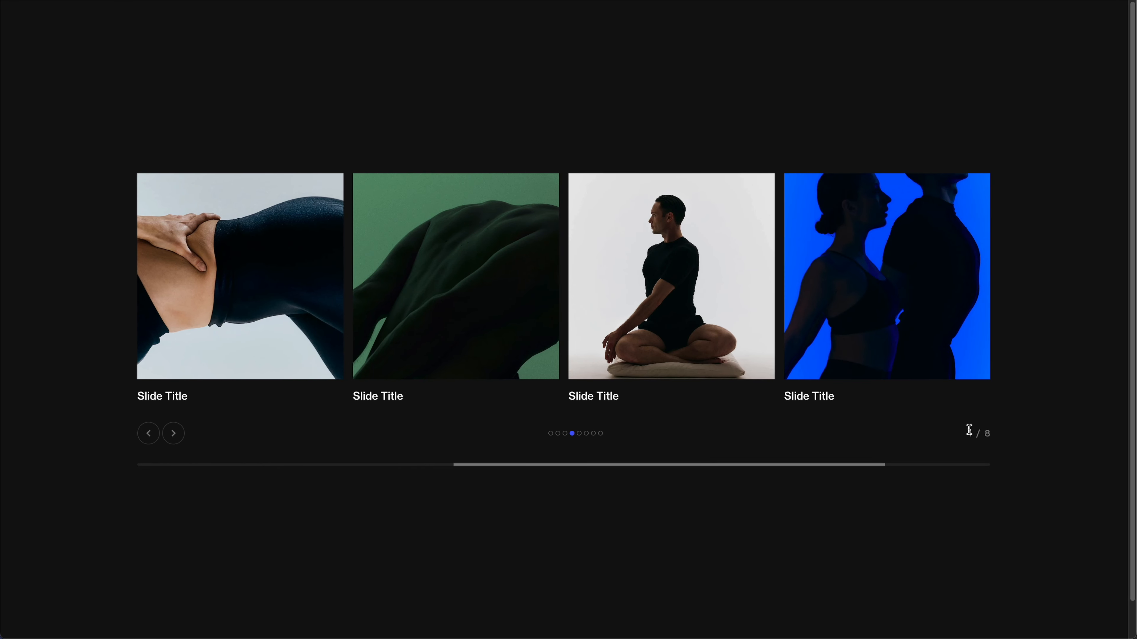
drag(835, 291, 670, 287)
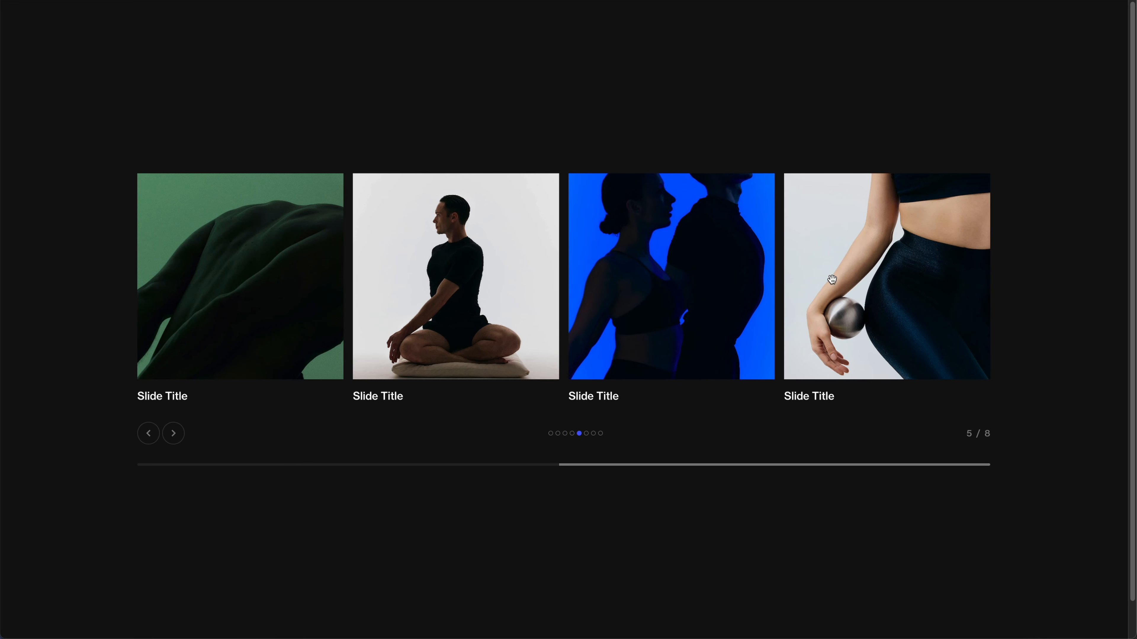
drag(716, 286, 573, 294)
drag(660, 296, 559, 300)
drag(488, 307, 809, 315)
mouse_move(497, 287)
mouse_down()
mouse_move(597, 284)
mouse_move(511, 270)
mouse_up()
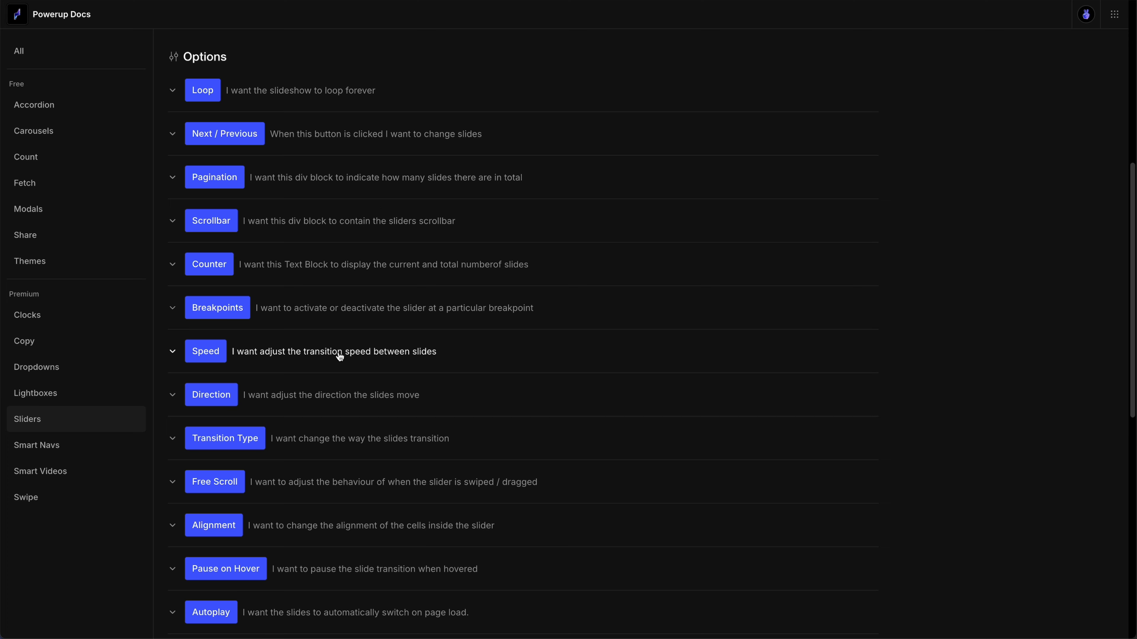
Step: In Powerup Docs, expand the Slides Per View slider option and copy the te-slider-slides-per-view attribute name
scroll(340, 351, down, 4)
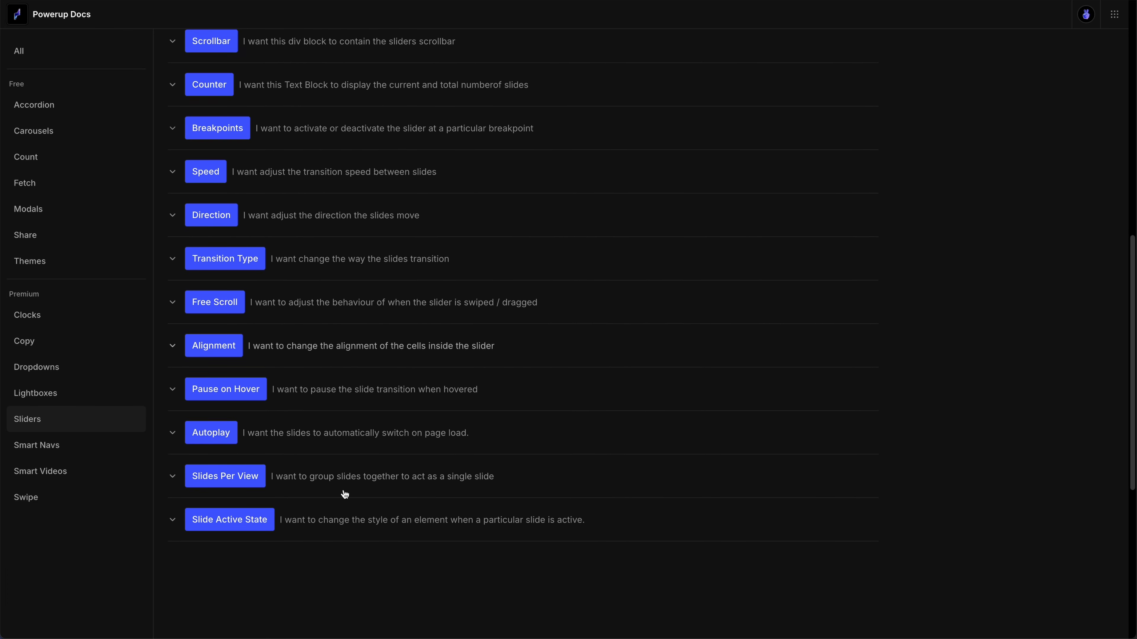
click(309, 480)
scroll(459, 373, down, 6)
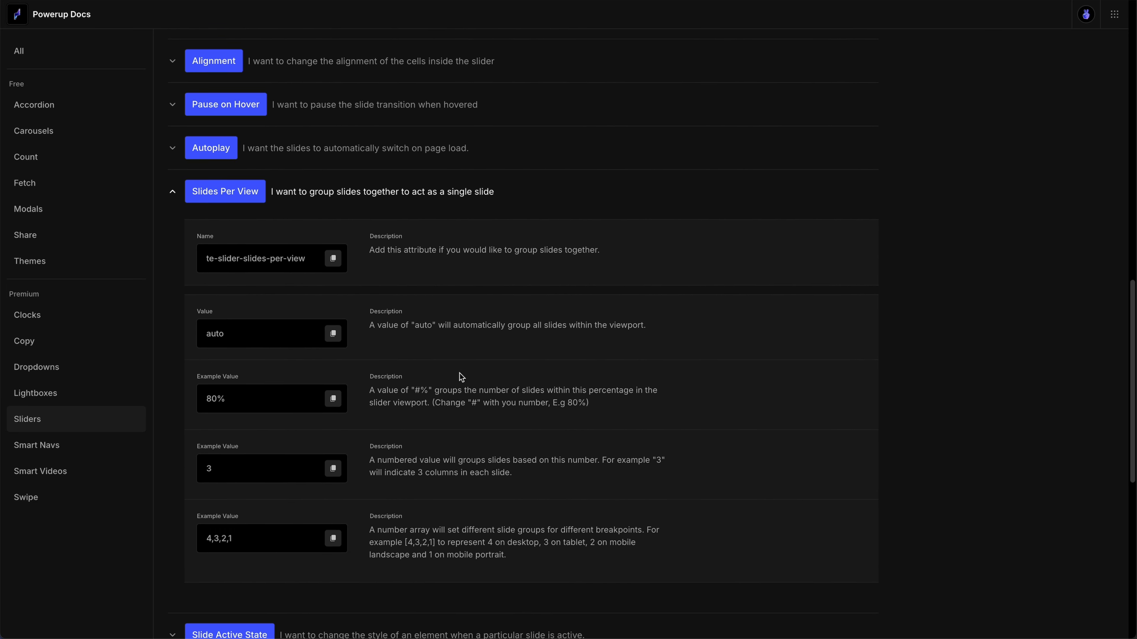
click(333, 247)
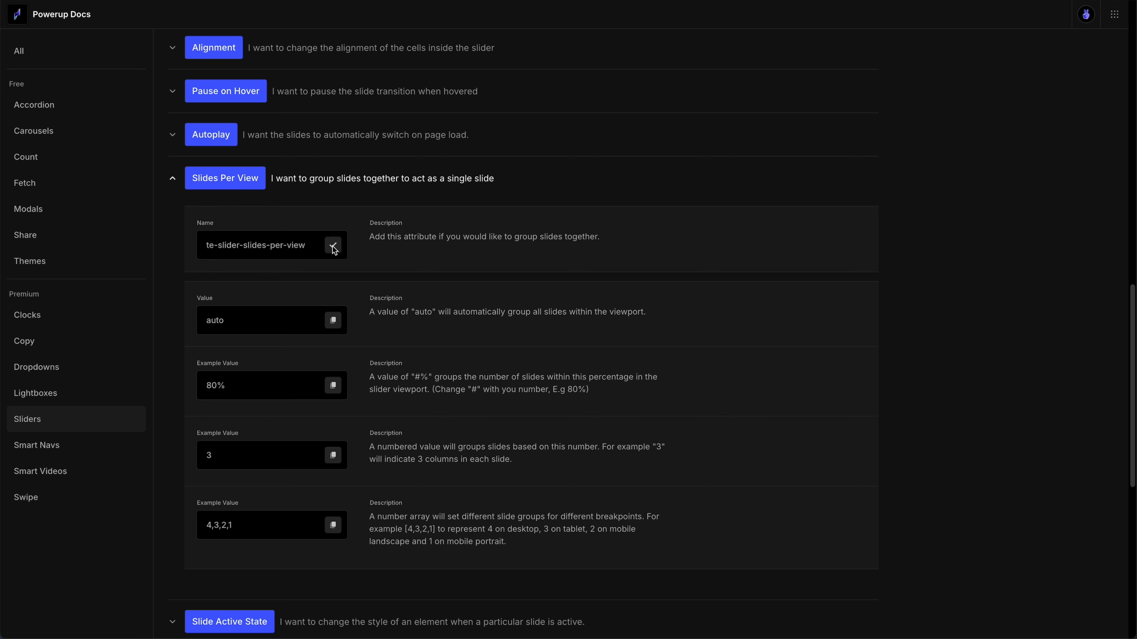
Step: In the Webflow Designer, add the custom attribute te-slider-slides-per-view with value auto to the slider wrap
click(284, 1)
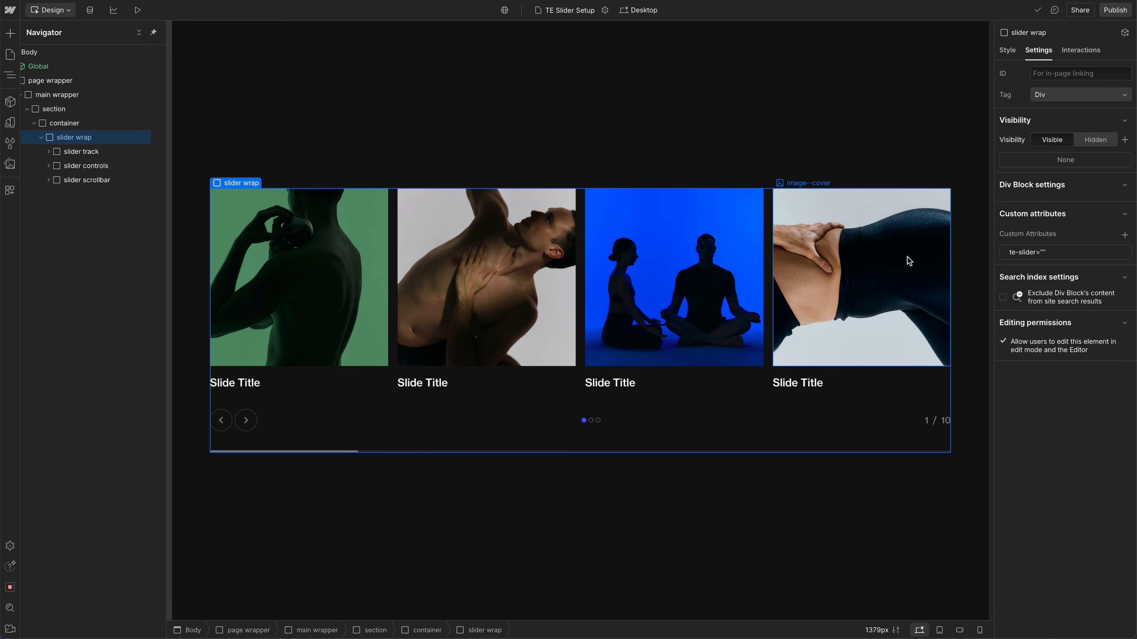
click(1124, 234)
key(ctrl+v)
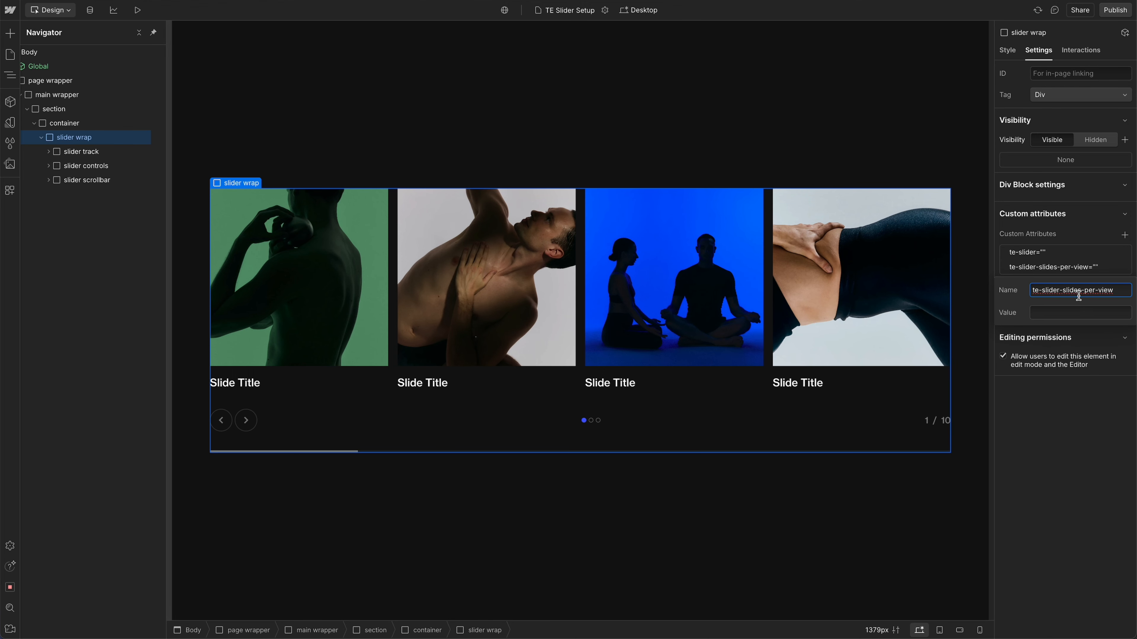
click(1066, 316)
click(671, 1)
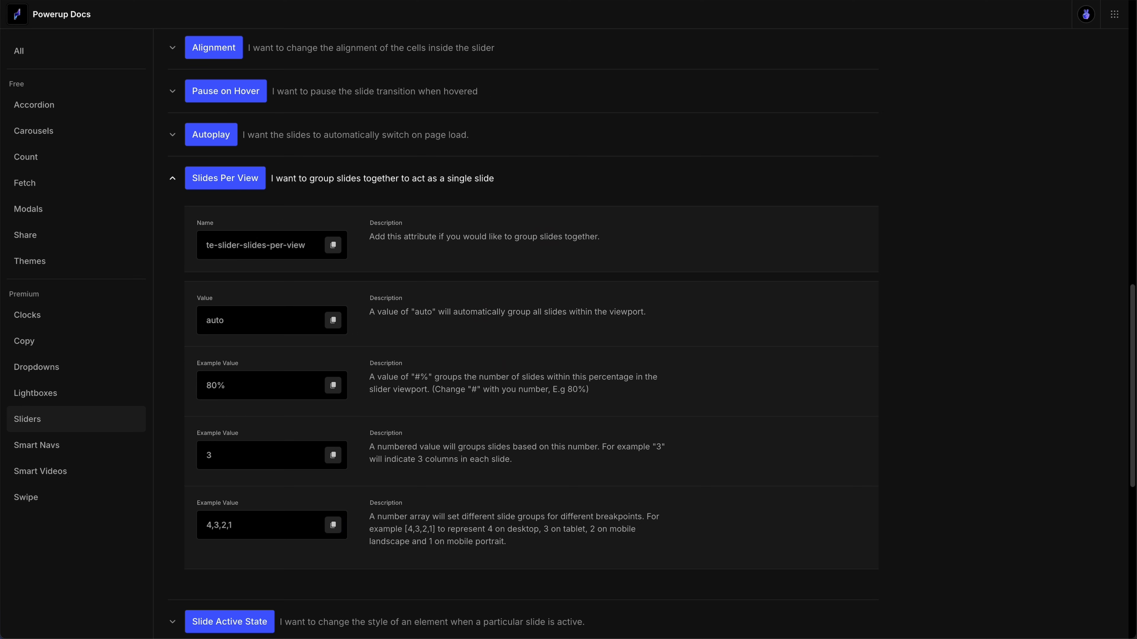
key(ctrl+Tab)
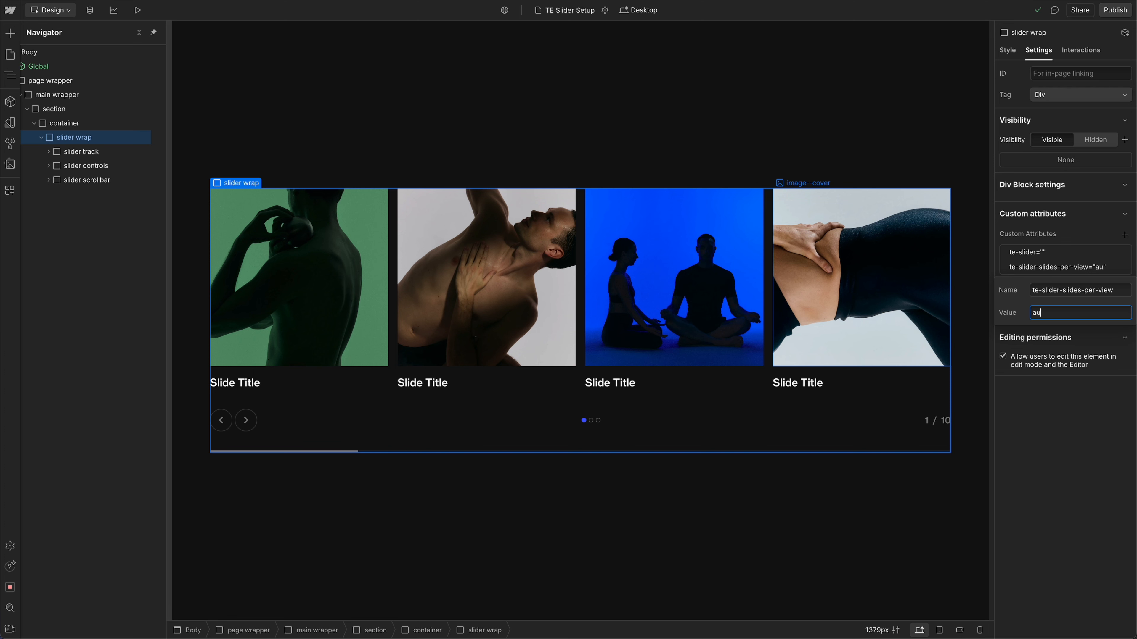
click(1065, 438)
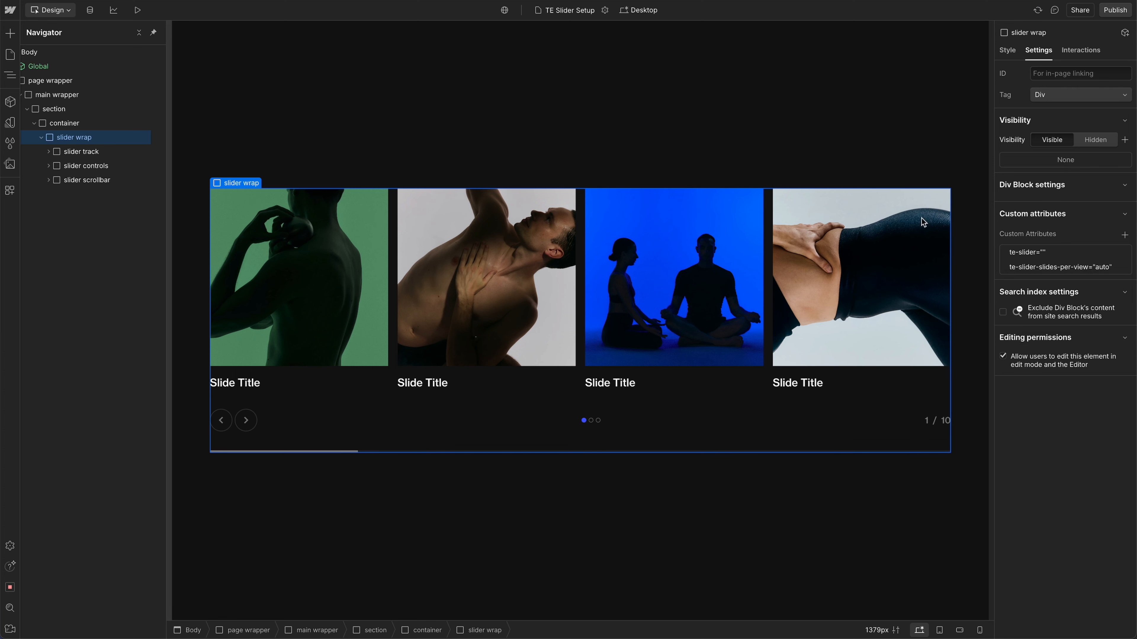
click(873, 179)
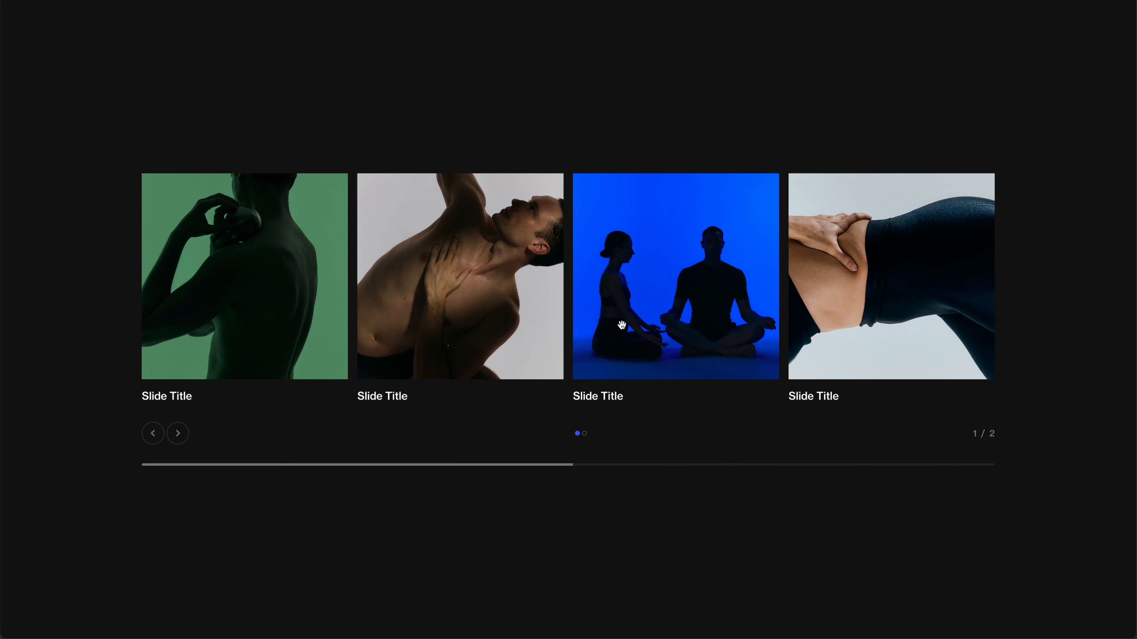
Step: Test the grouped slides on the live page by dragging and with the slider's next and previous arrows
drag(626, 322, 472, 319)
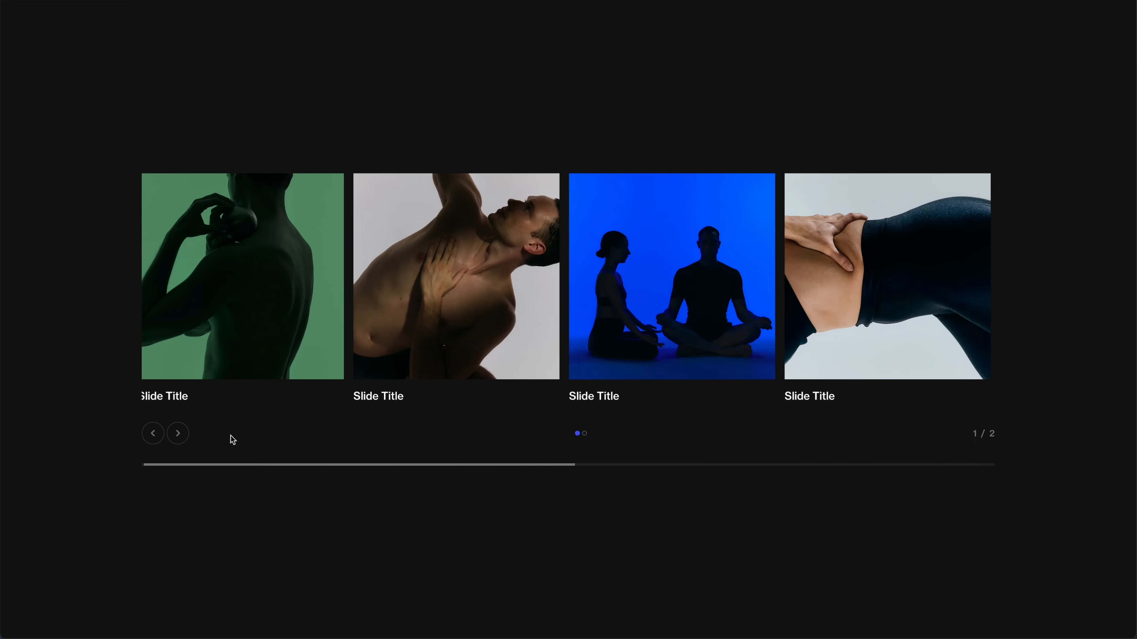
click(178, 433)
click(153, 433)
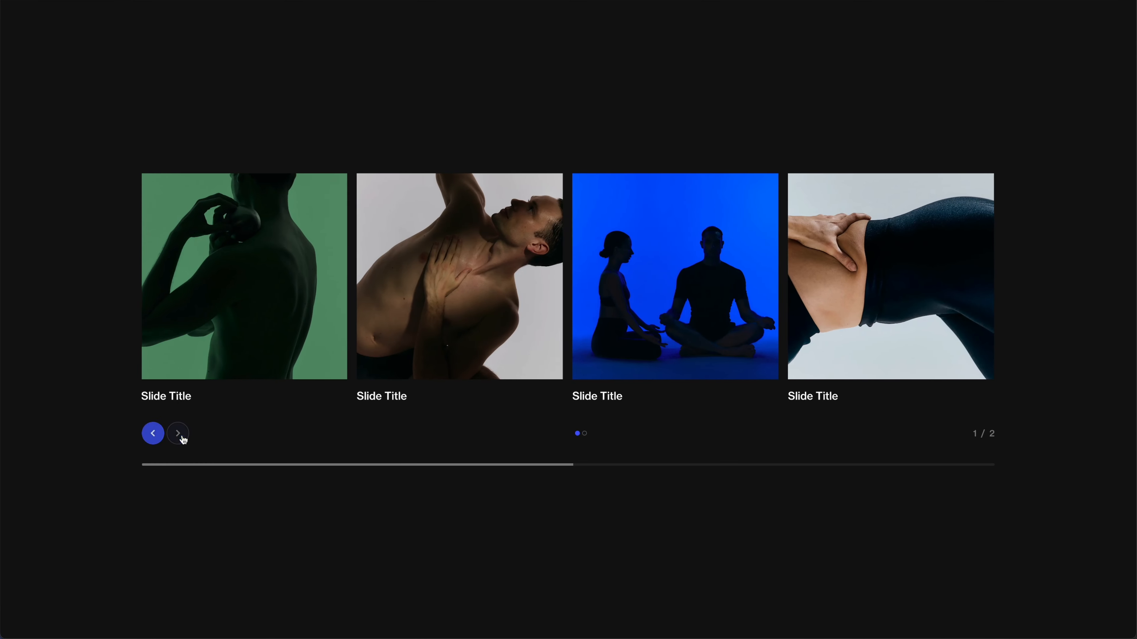
click(152, 434)
click(153, 433)
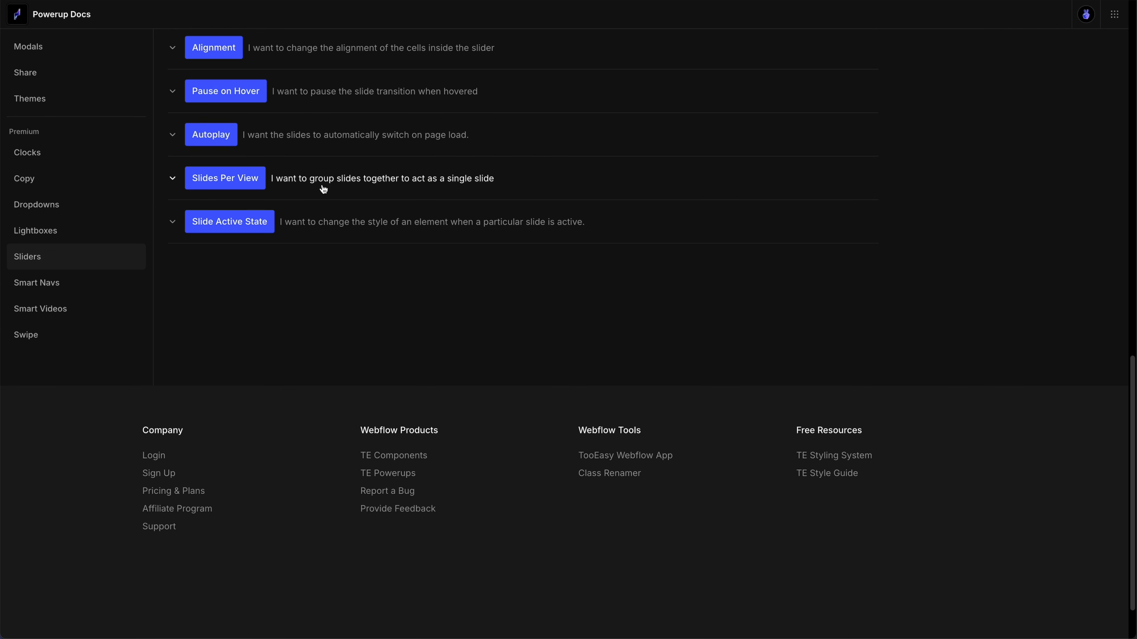
Step: Copy the te-slider-loop attribute name from the Loop option in Powerup Docs and add it to the slider wrap with value true
scroll(323, 188, up, 10)
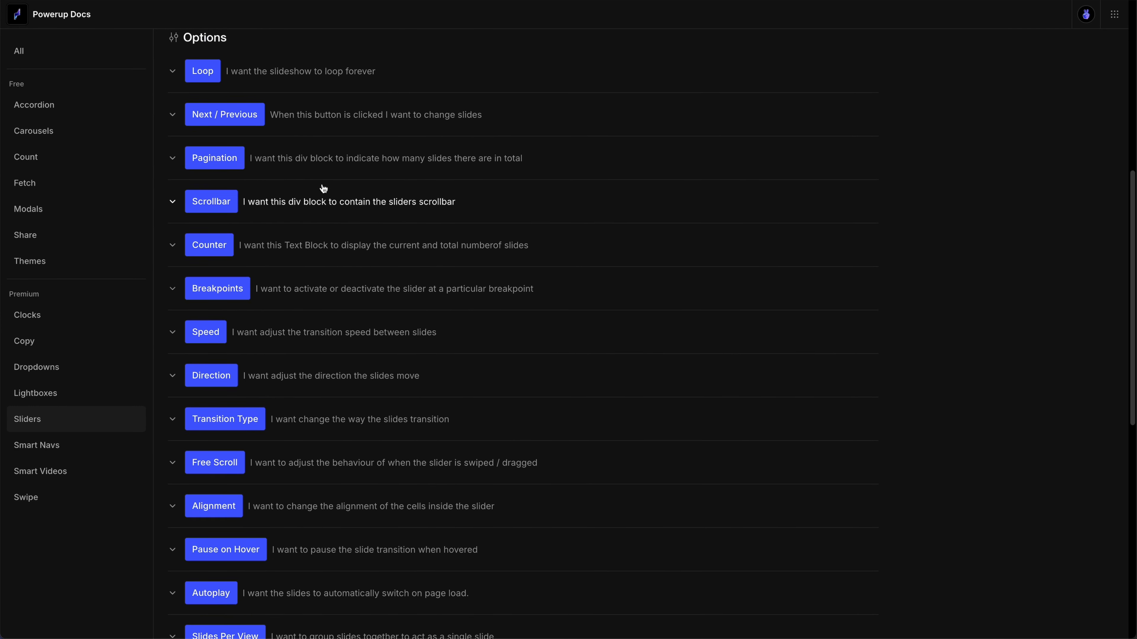
click(312, 75)
click(334, 143)
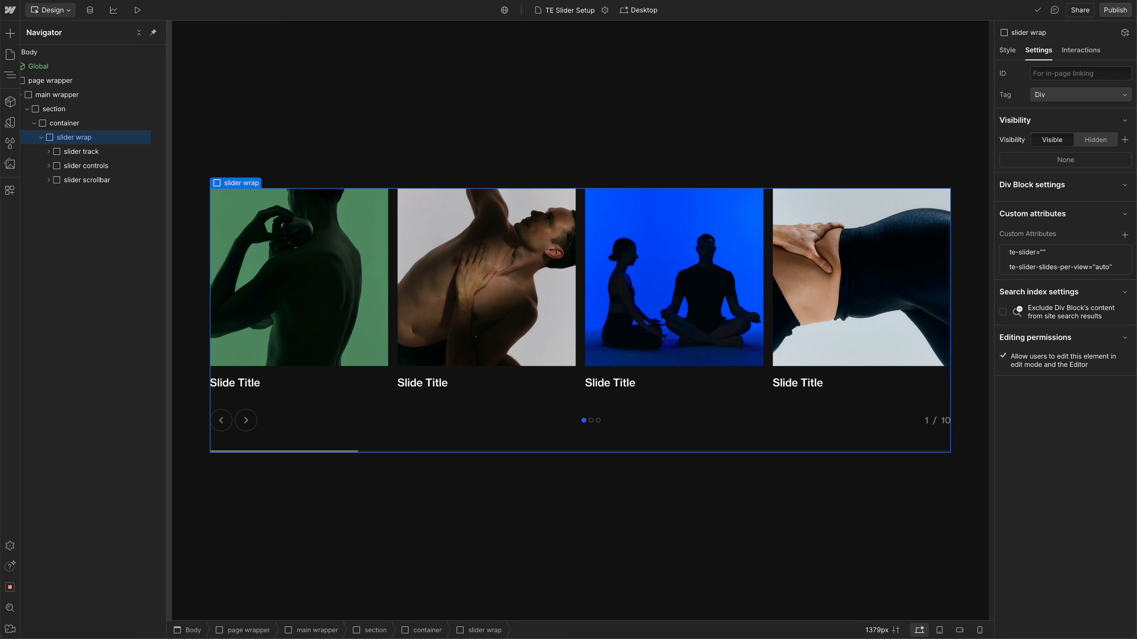
click(1124, 235)
key(ctrl+v)
click(1070, 327)
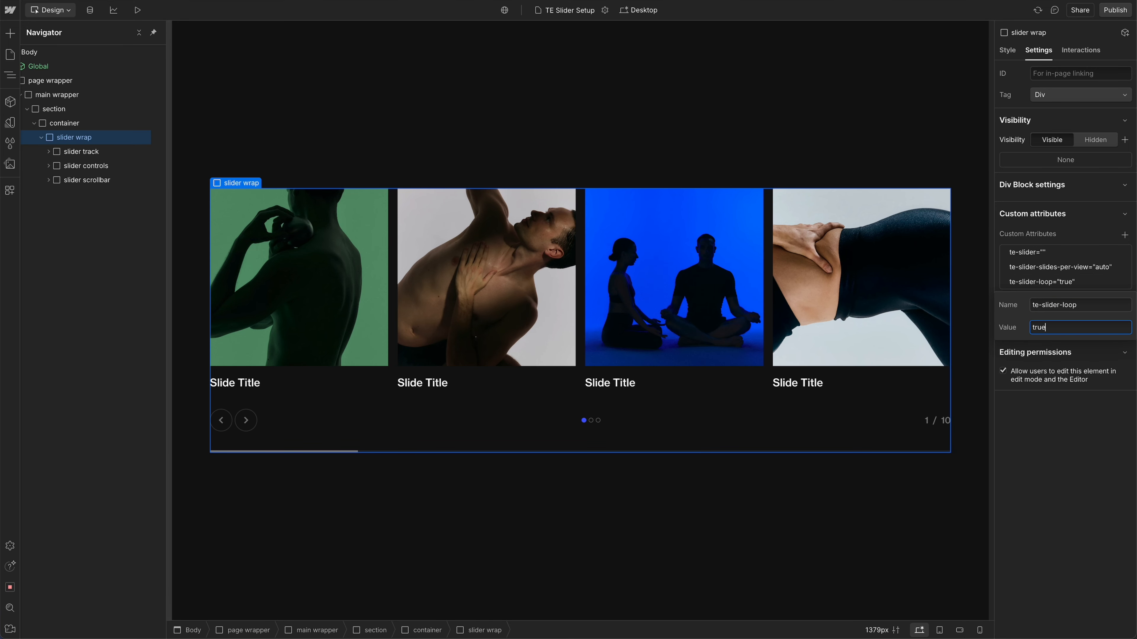
key(Return)
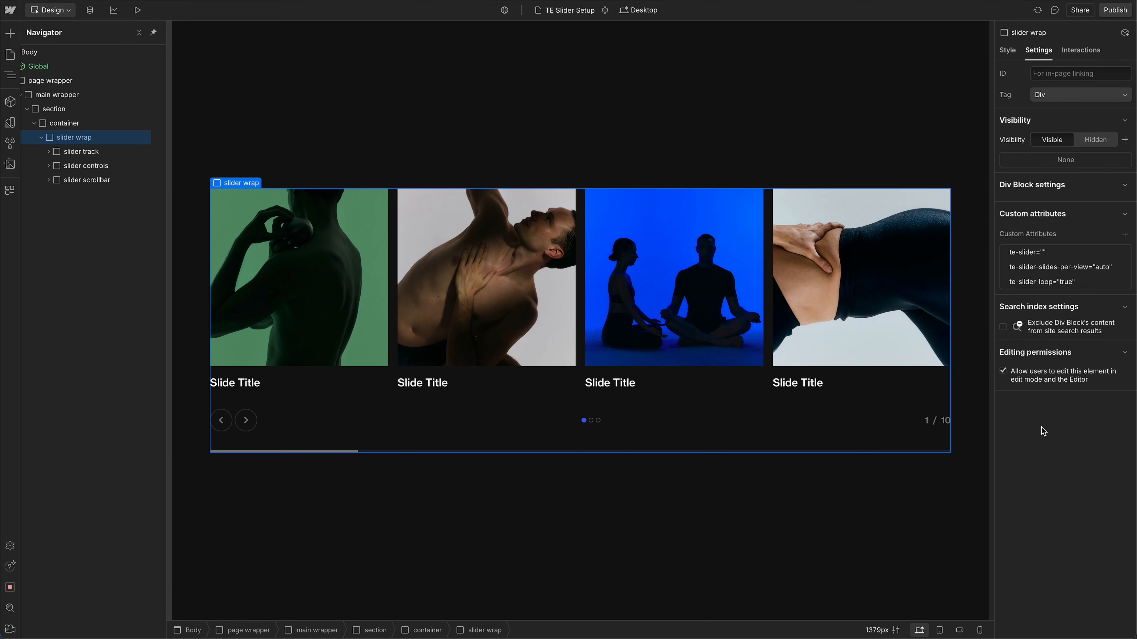
Step: Publish the site with the loop attribute on the slider wrap
click(1115, 10)
click(1089, 194)
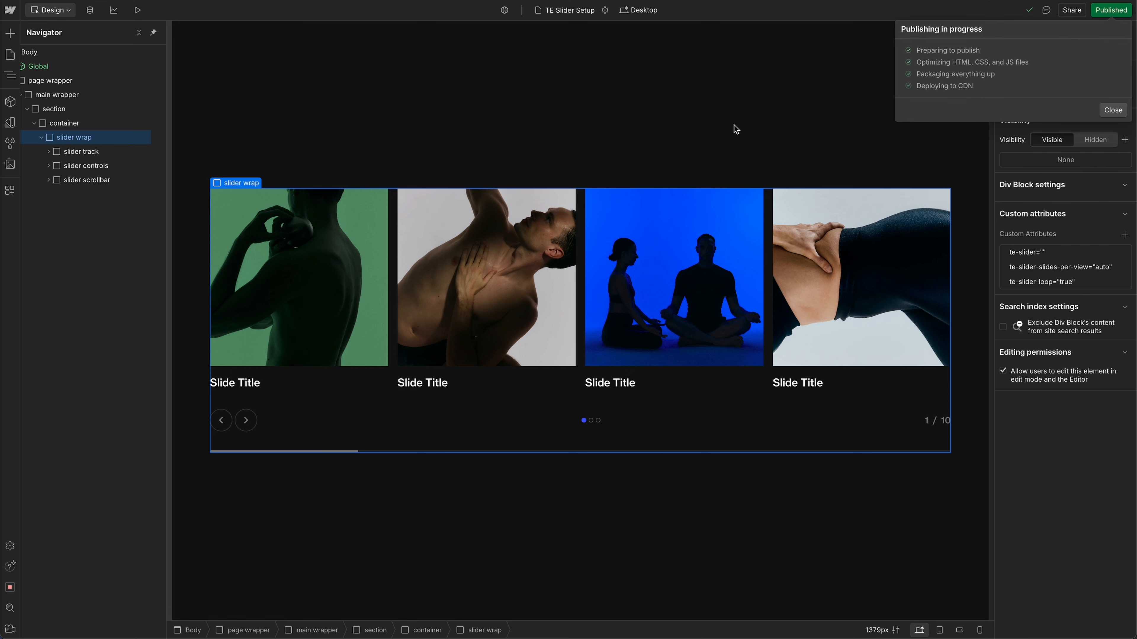
click(733, 126)
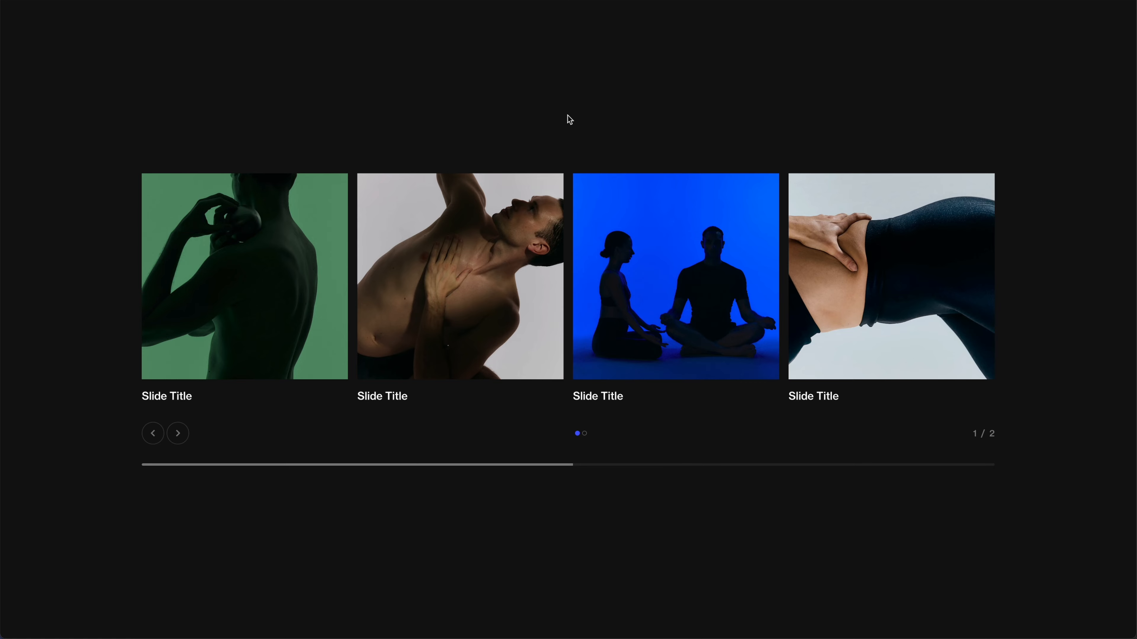
Step: Test the looping on the live page by dragging the slides and advancing repeatedly with the next arrow
drag(648, 304, 522, 285)
drag(627, 284, 546, 275)
drag(684, 274, 555, 277)
click(182, 435)
click(183, 435)
click(183, 435)
click(183, 435)
click(183, 435)
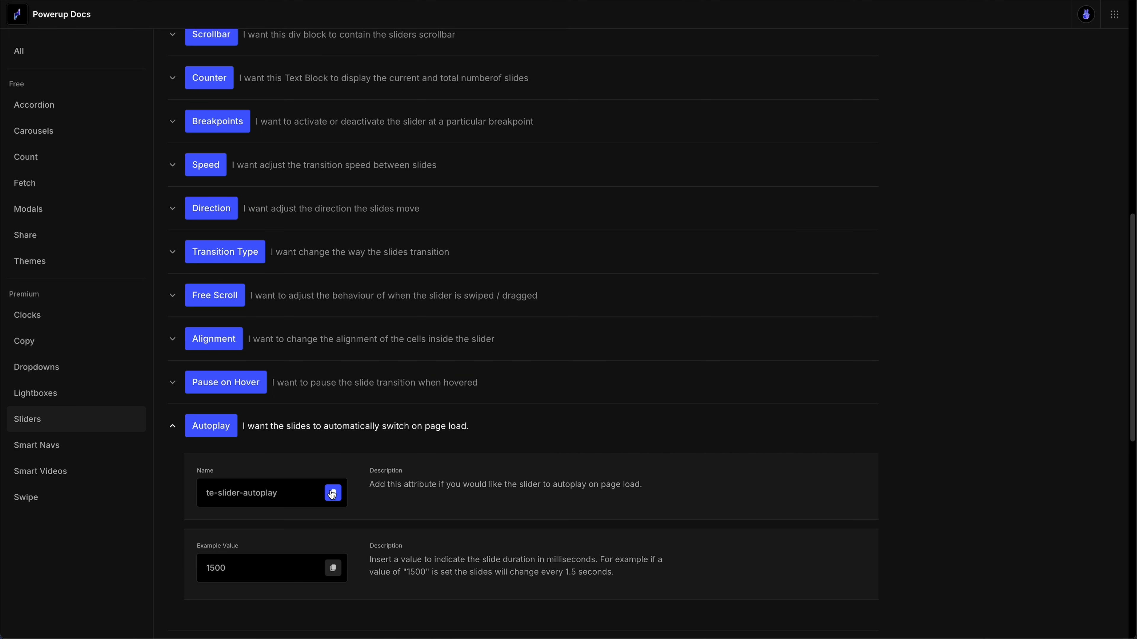
Step: Add the te-slider-autoplay attribute from Powerup Docs to the slider wrap with value 2000, and publish the site
click(332, 493)
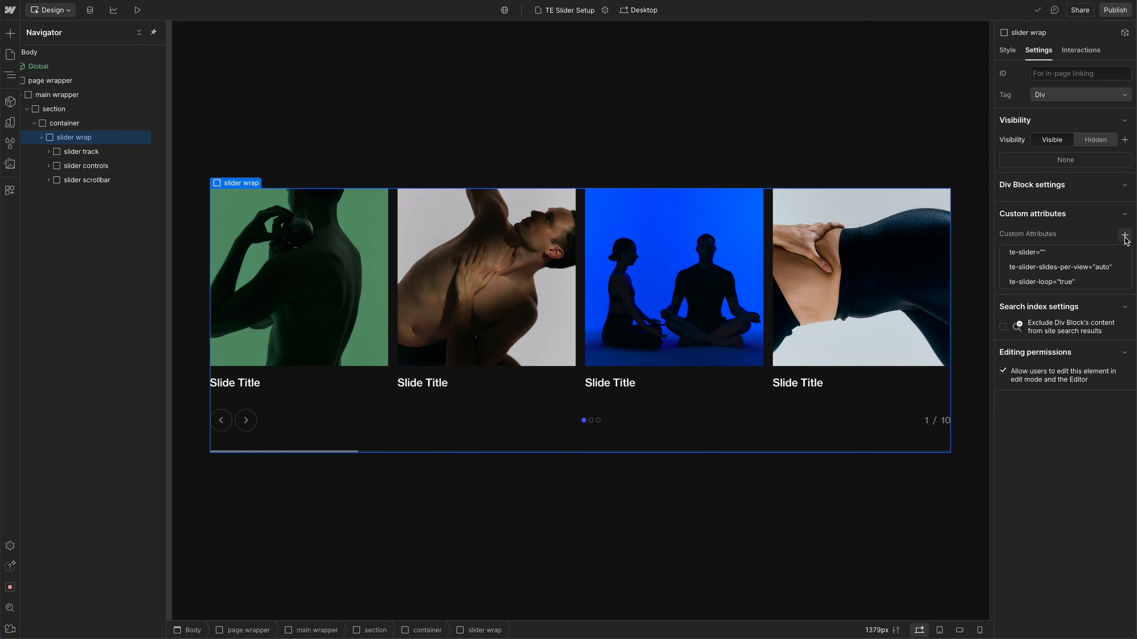
click(1124, 235)
key(ctrl+v)
click(1065, 340)
text(200)
double_click(1048, 341)
click(1057, 433)
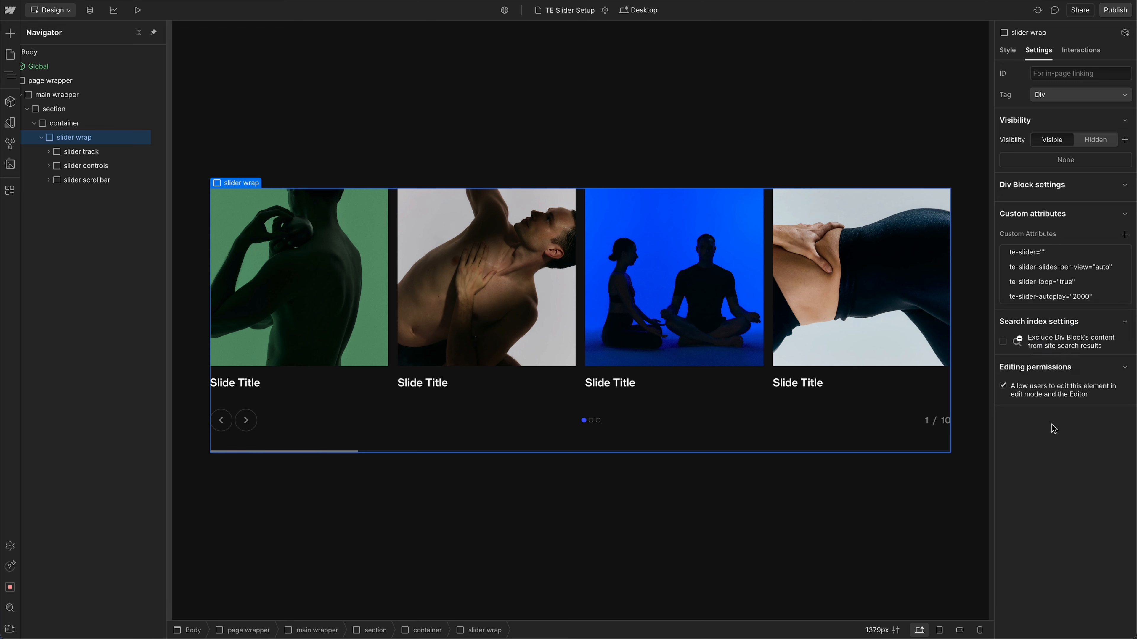
click(1114, 10)
click(1090, 195)
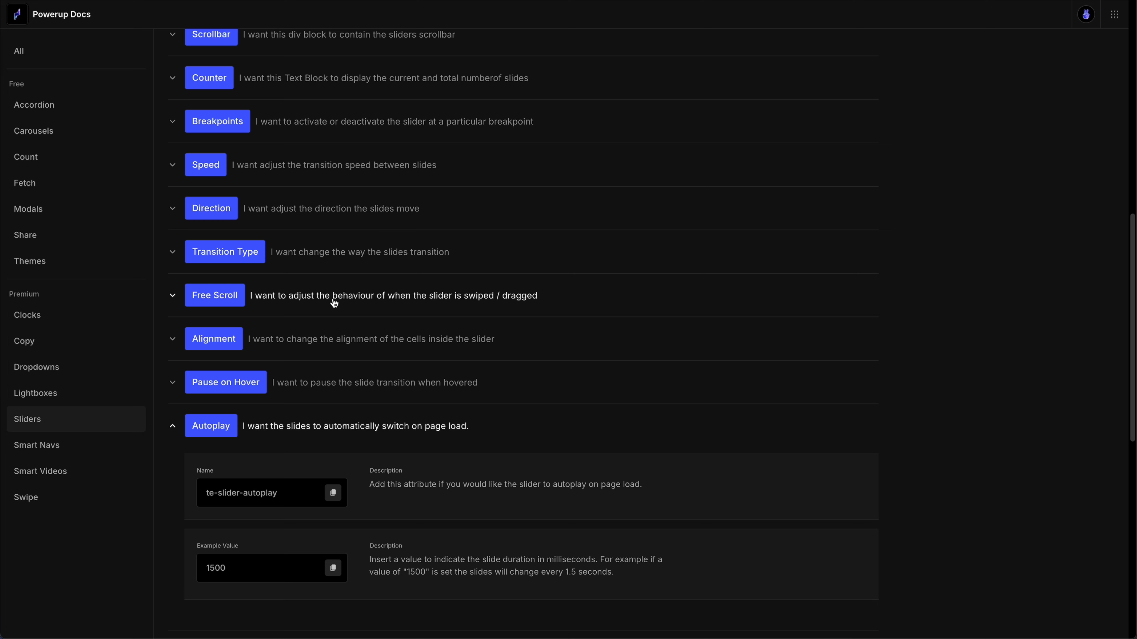
Step: Add the te-slider-free-scroll attribute from the Free Scroll docs to the slider wrap with value true, and publish the site
click(330, 297)
click(335, 363)
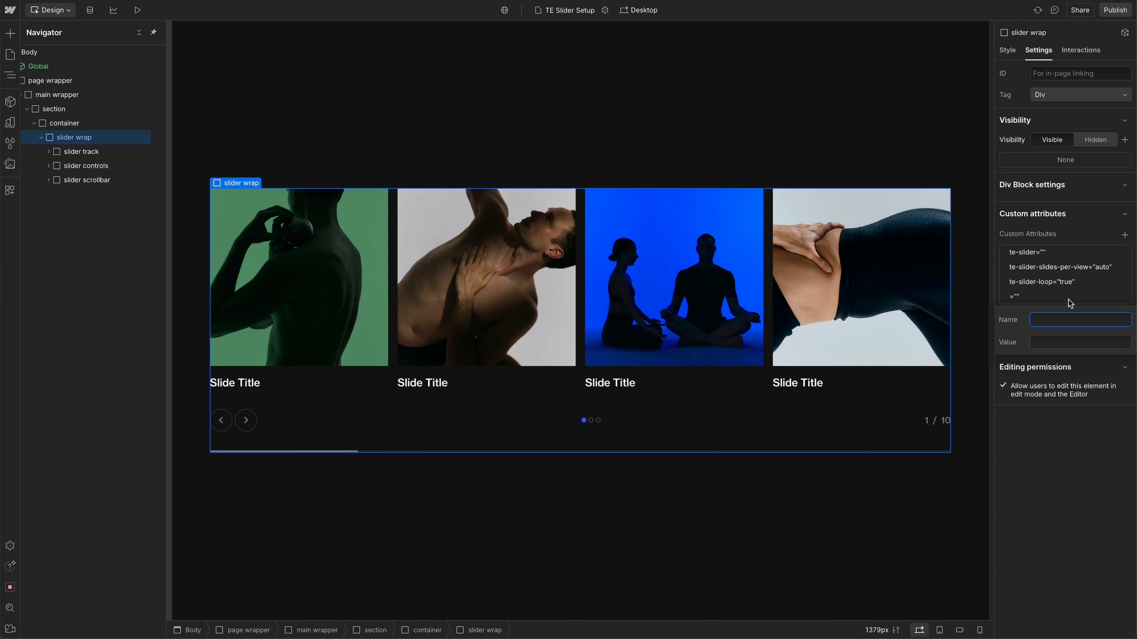
key(ctrl+v)
click(1069, 343)
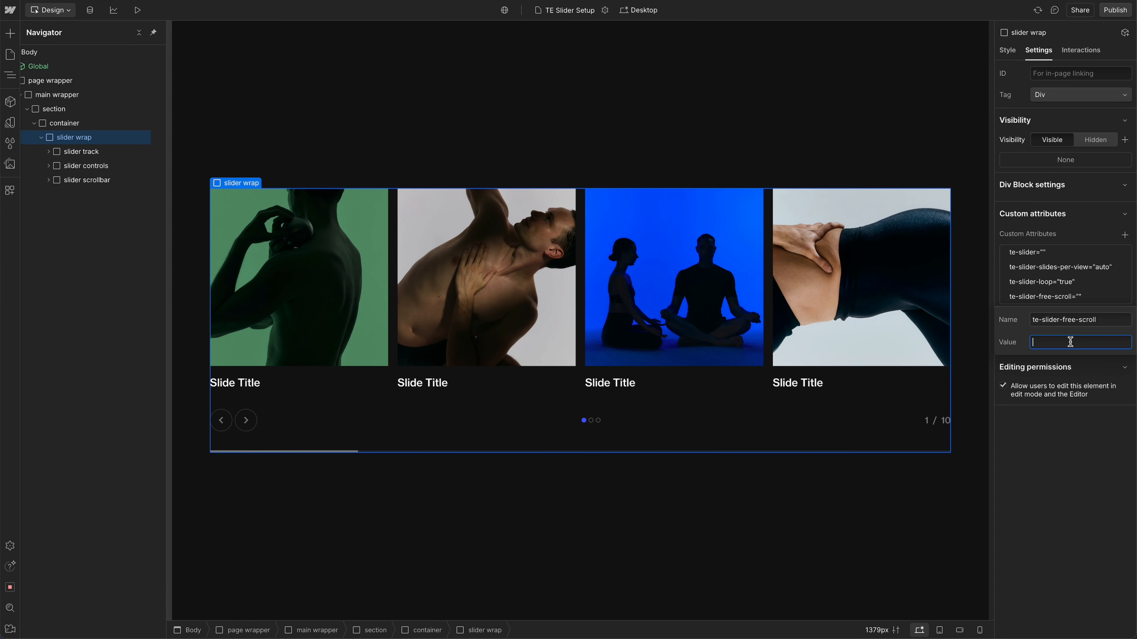
key(Return)
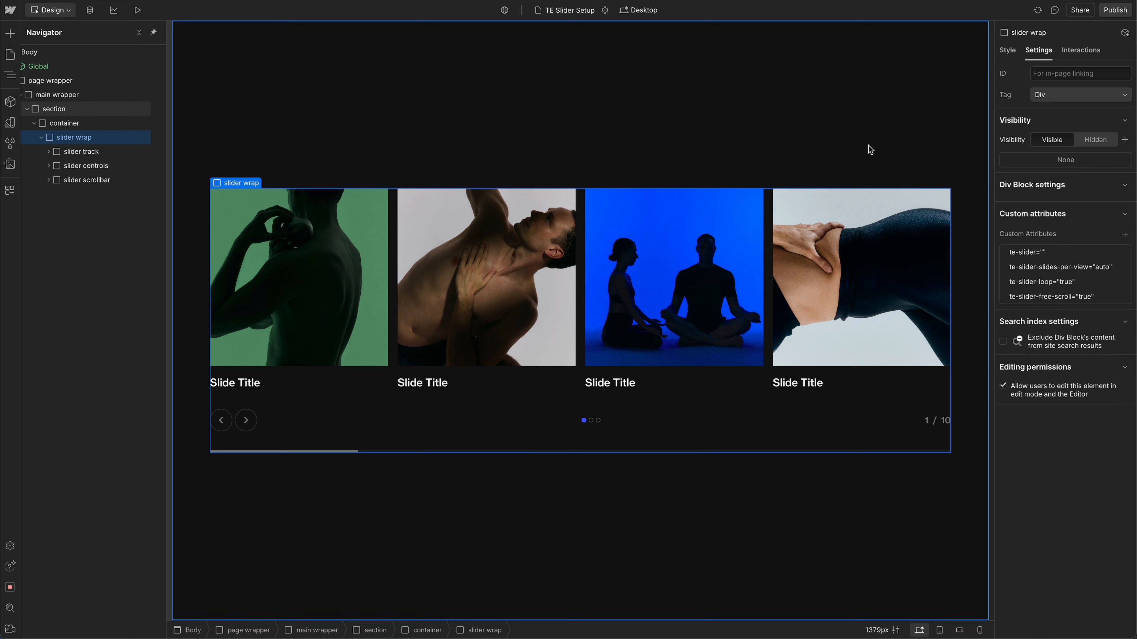
click(870, 148)
click(1115, 10)
click(1055, 192)
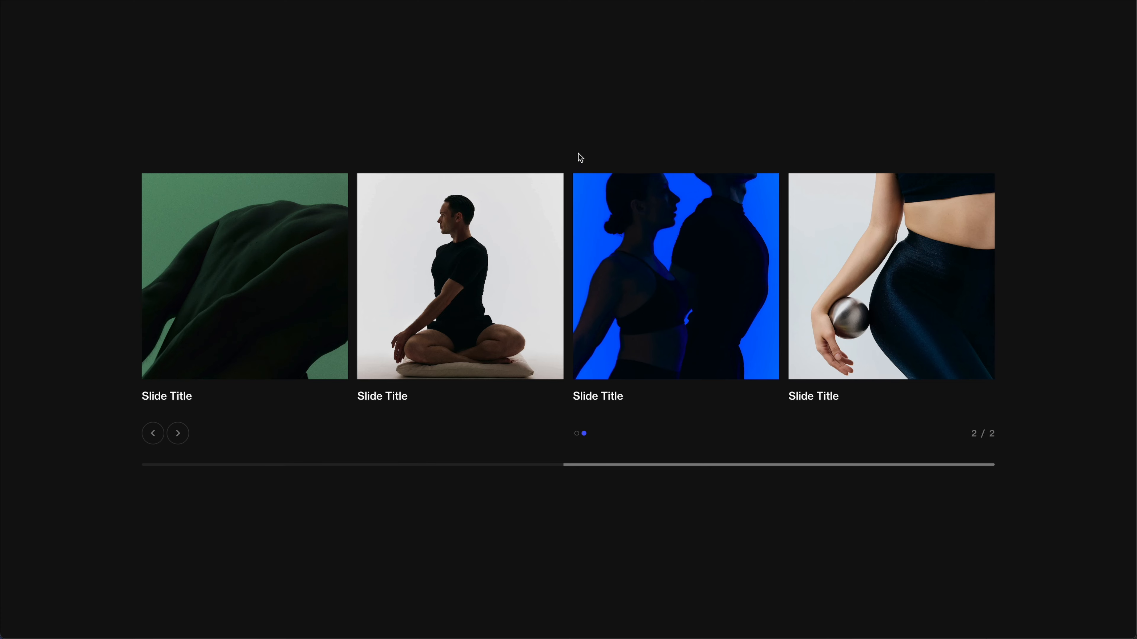
Step: Test free scrolling on the live page by dragging the card slider forward and back
drag(629, 289, 495, 287)
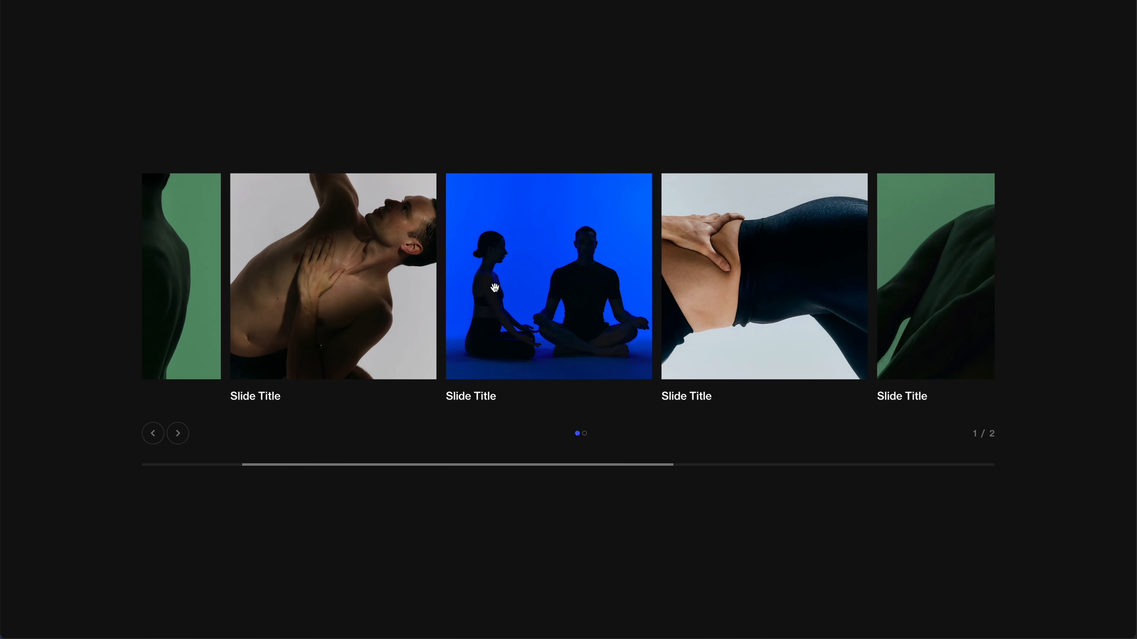
drag(650, 288, 566, 299)
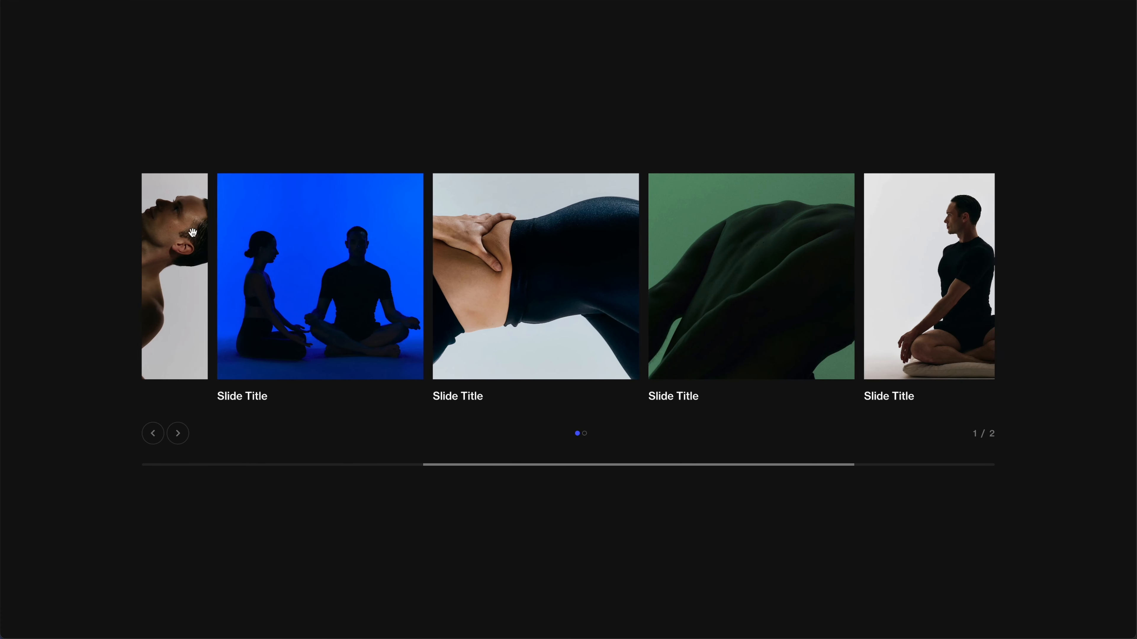
drag(305, 252, 203, 246)
drag(505, 225, 406, 258)
drag(323, 257, 875, 264)
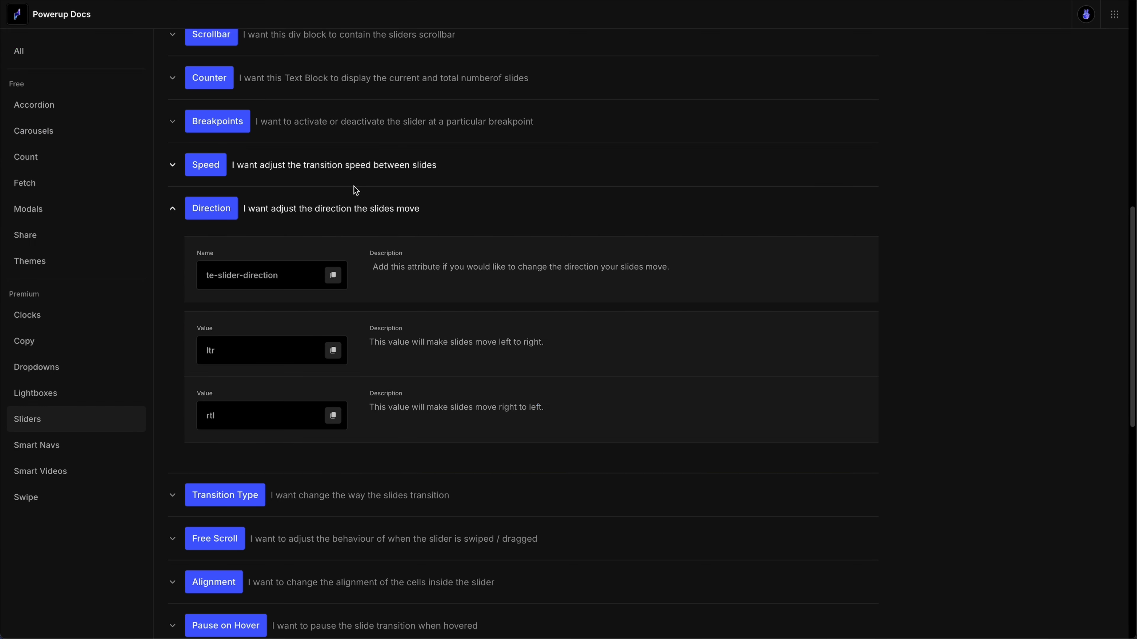
Step: Add the te-slider-transition attribute from the Transition Type docs to the slider wrap with value fade, and test dragging the slides live
click(340, 210)
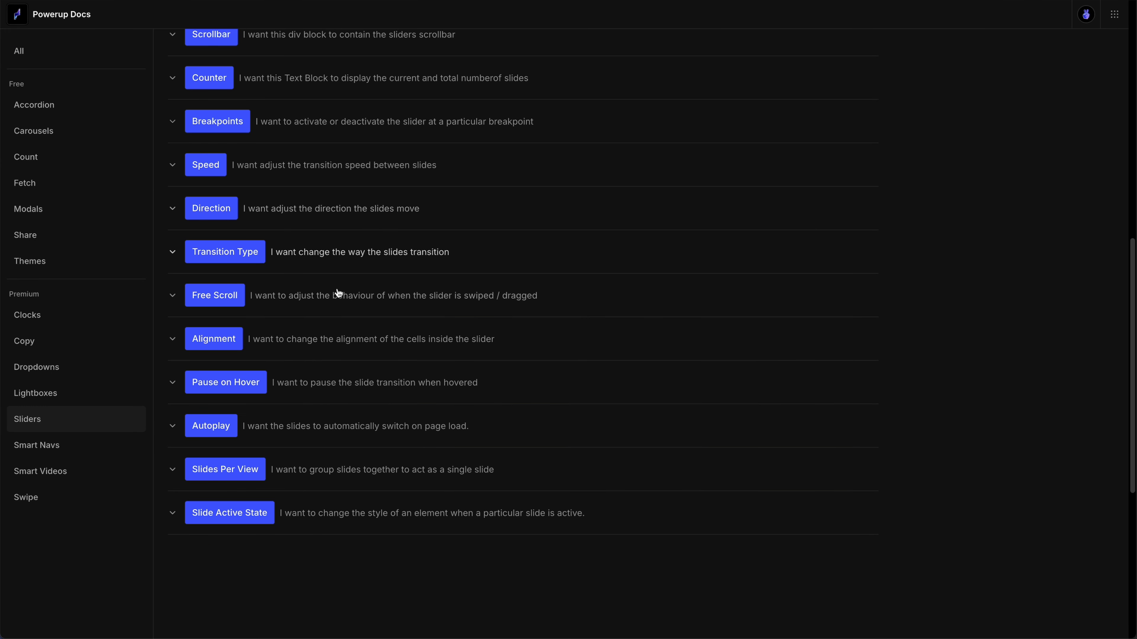
click(349, 264)
click(332, 319)
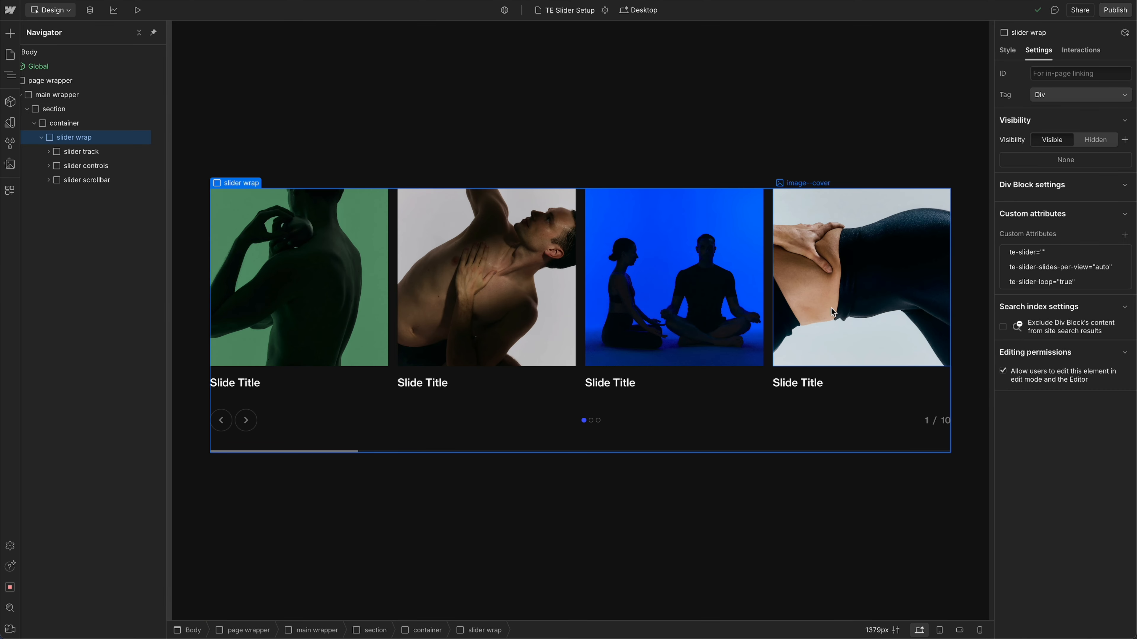
click(1124, 234)
key(ctrl+v)
click(1075, 341)
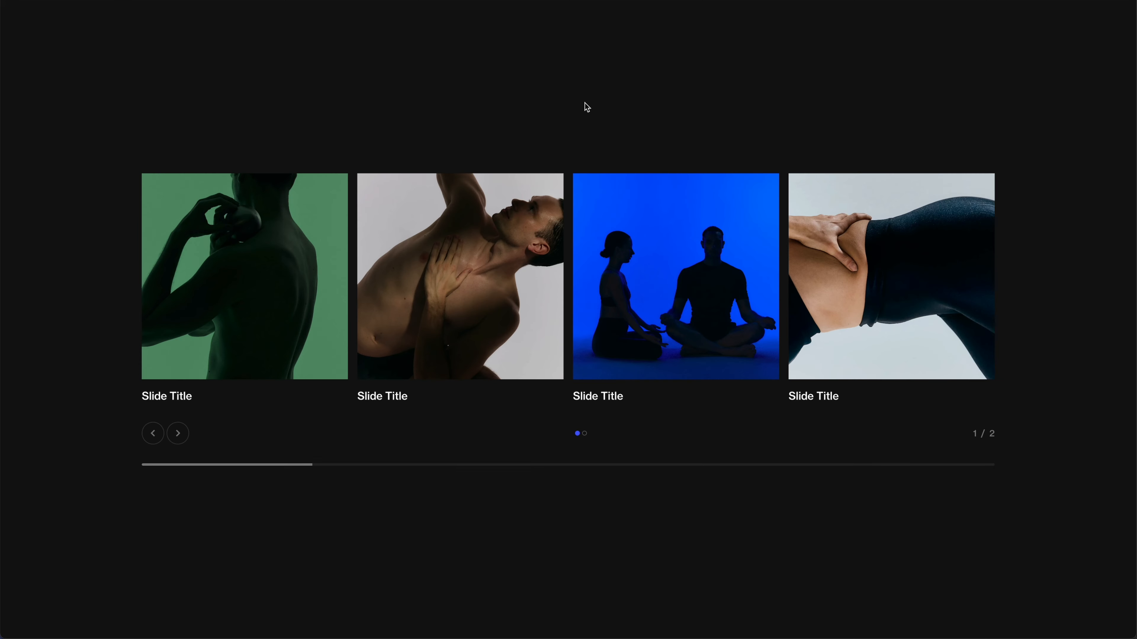
drag(682, 293, 582, 296)
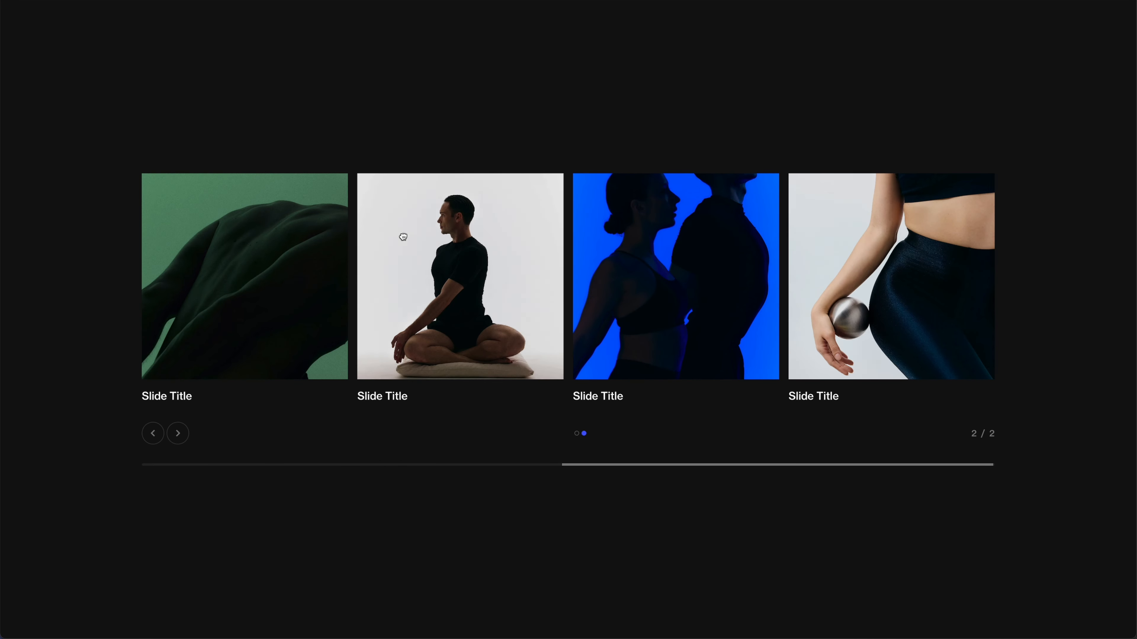
drag(403, 238, 461, 165)
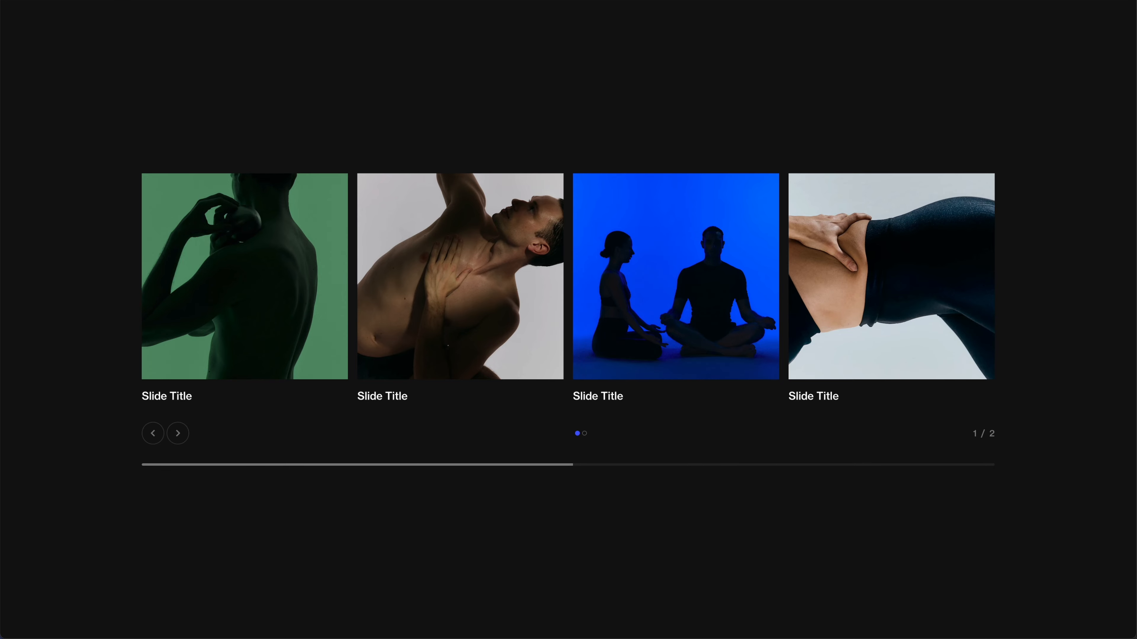
Step: Add the te-slider-speed attribute to the slider wrap with value 0.5, and publish the site
click(1123, 236)
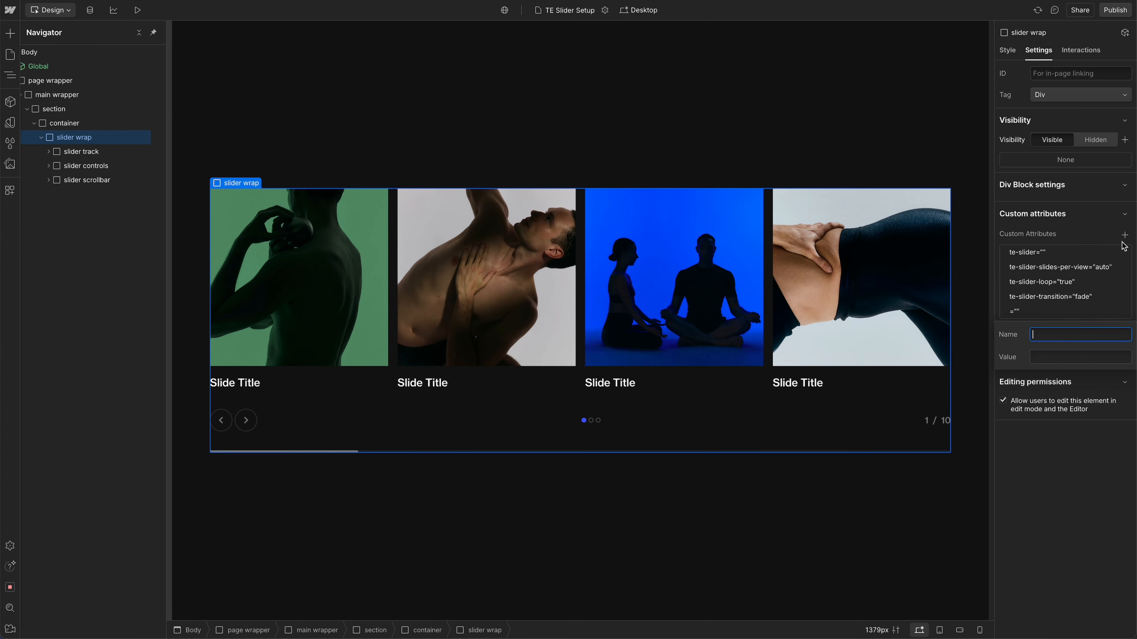
key(ctrl+v)
click(1067, 361)
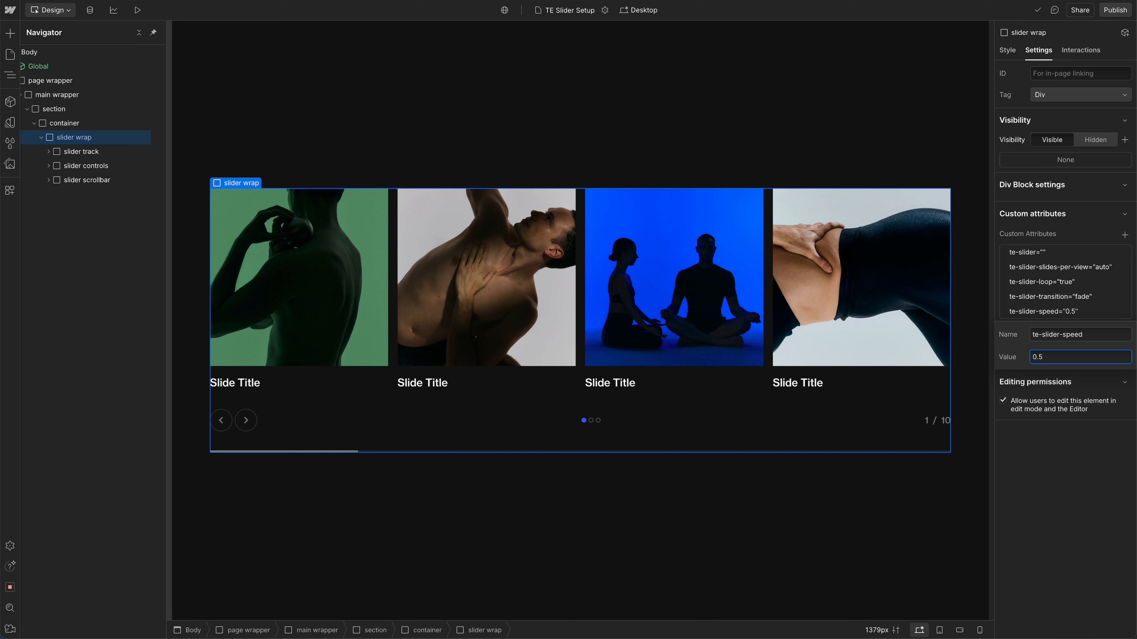
click(1073, 466)
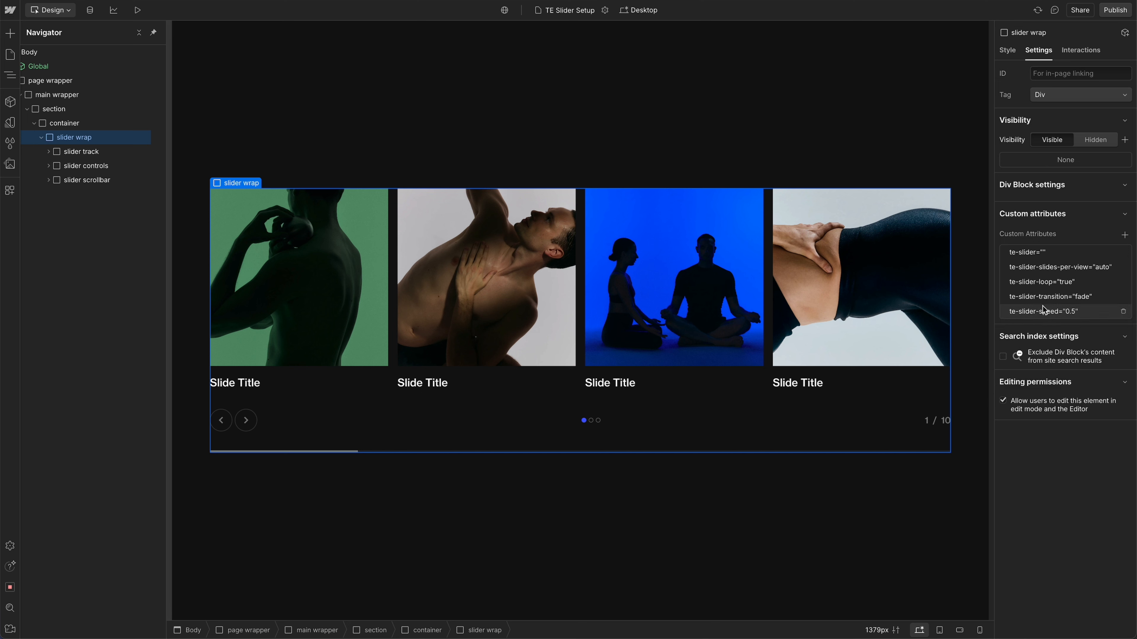
click(1114, 9)
click(1089, 193)
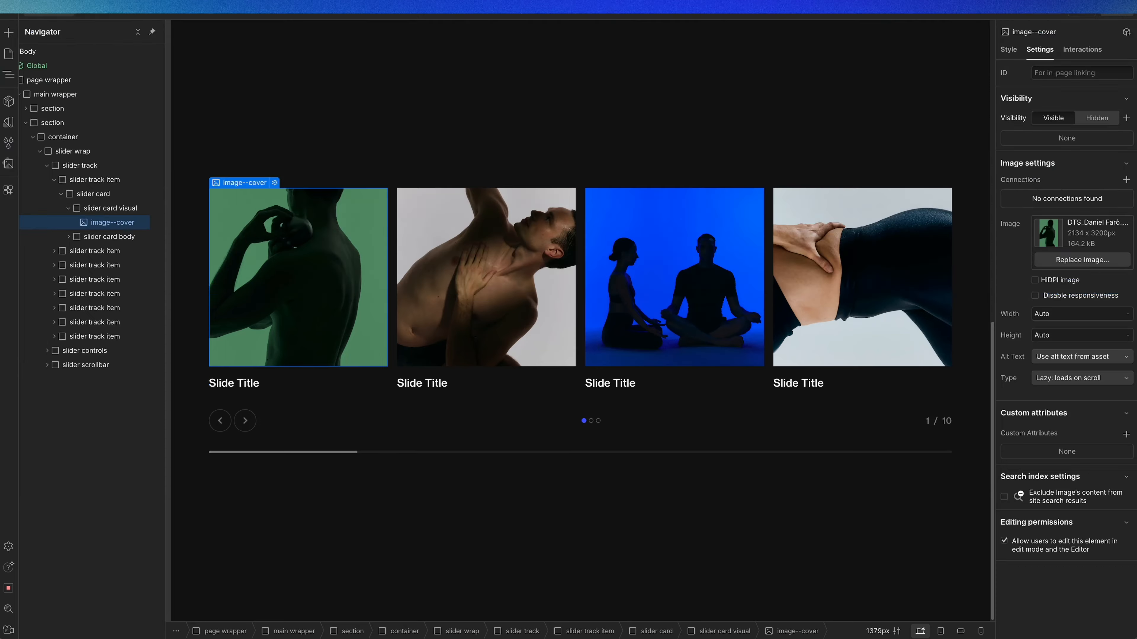
Step: Examine the image assigned to each of the slide items in the Slideshows CMS collection, and return to the page design
click(65, 9)
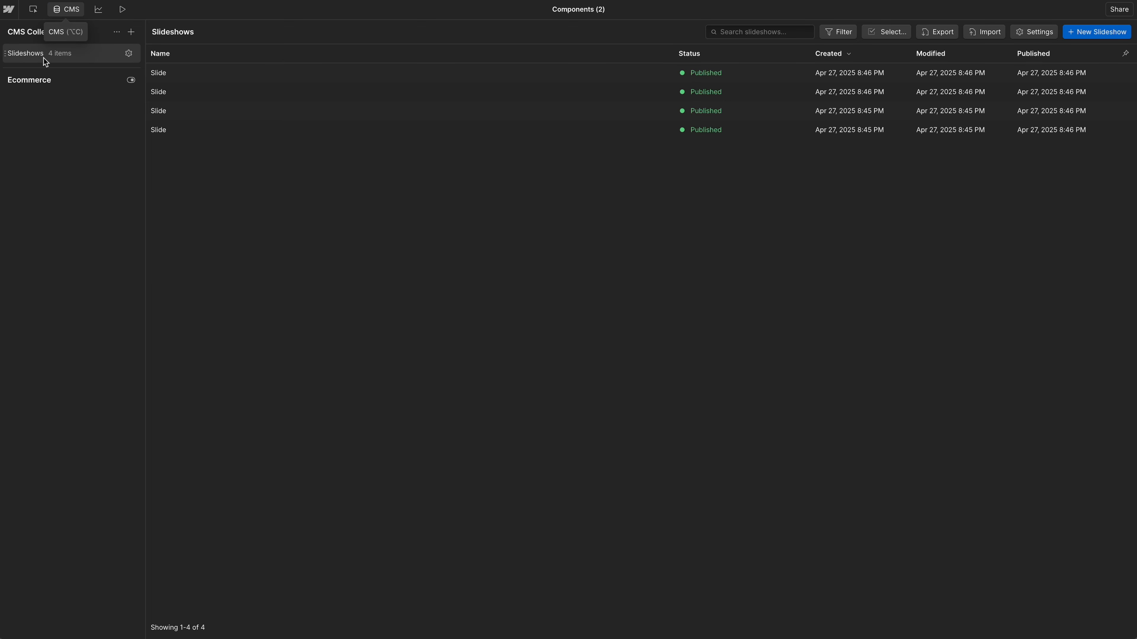
click(184, 73)
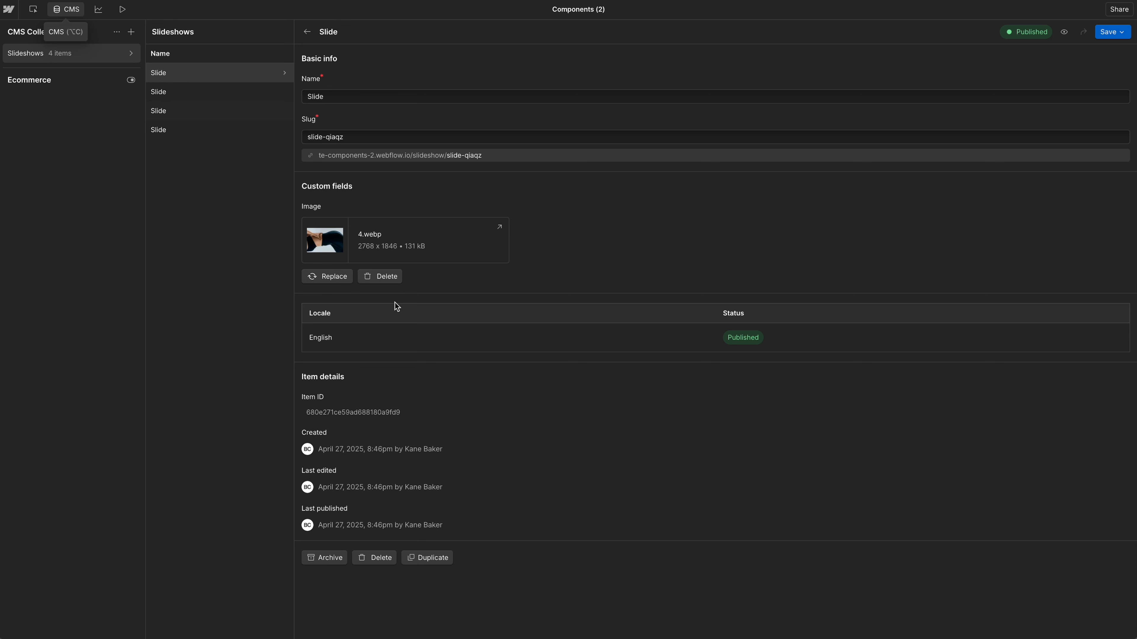
click(222, 93)
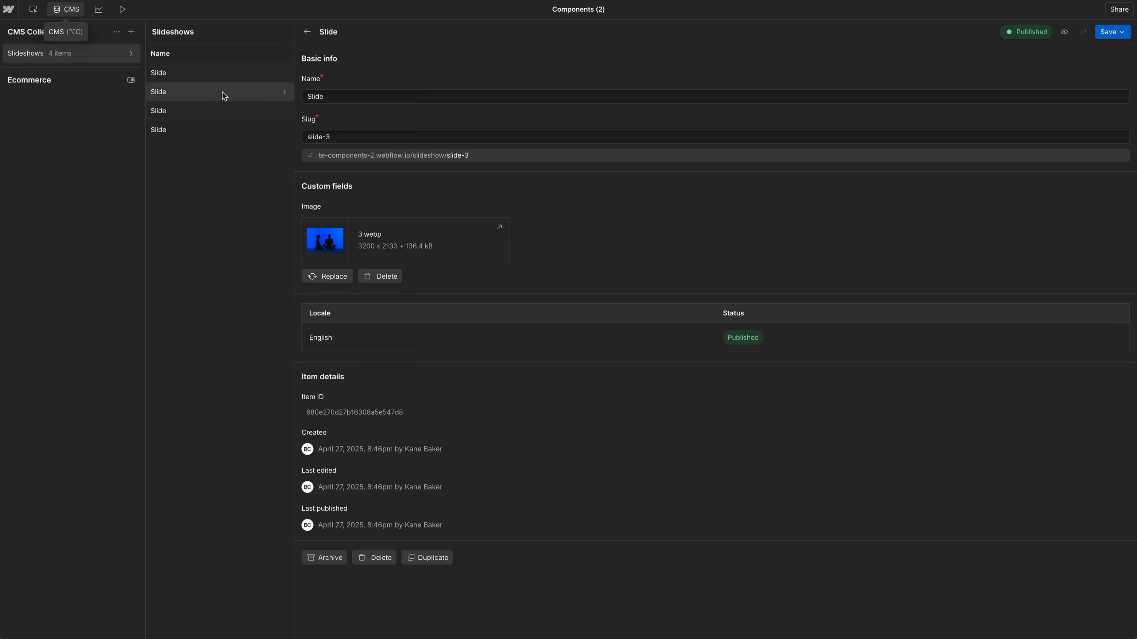
click(229, 113)
click(230, 131)
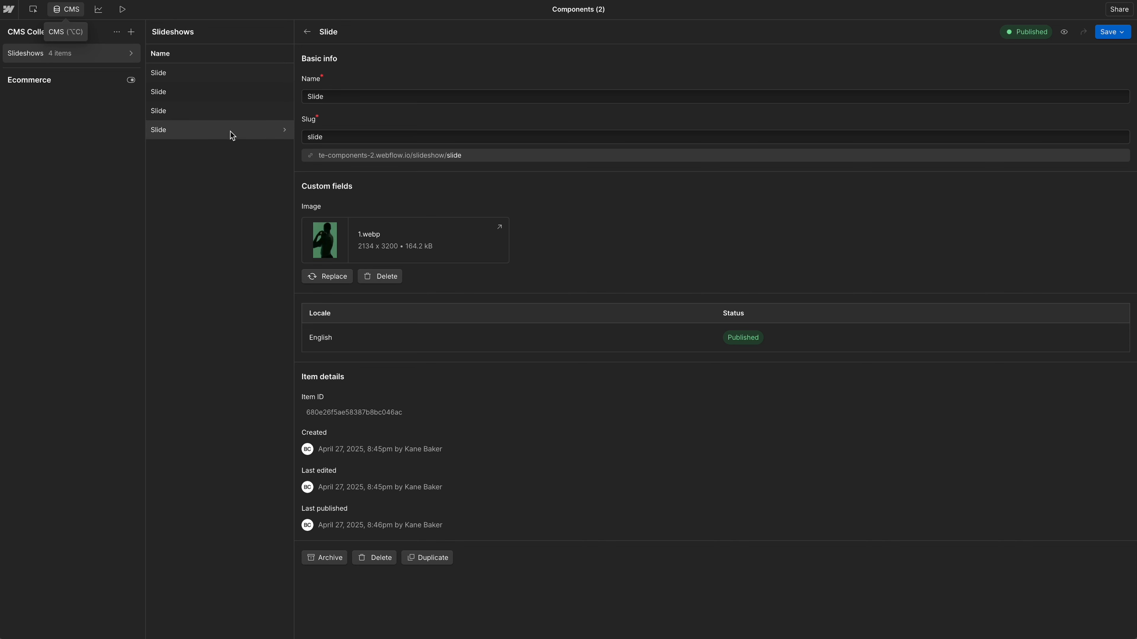
click(57, 10)
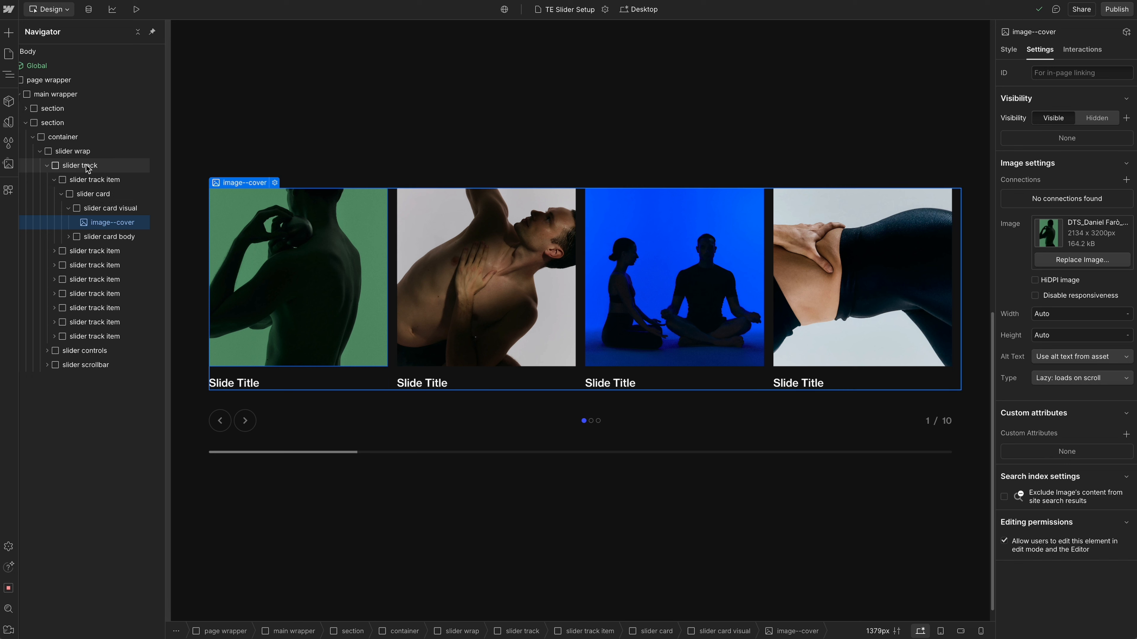
Step: Add a Collection List inside the card slider's slider wrap and set its source to Slideshows
click(48, 165)
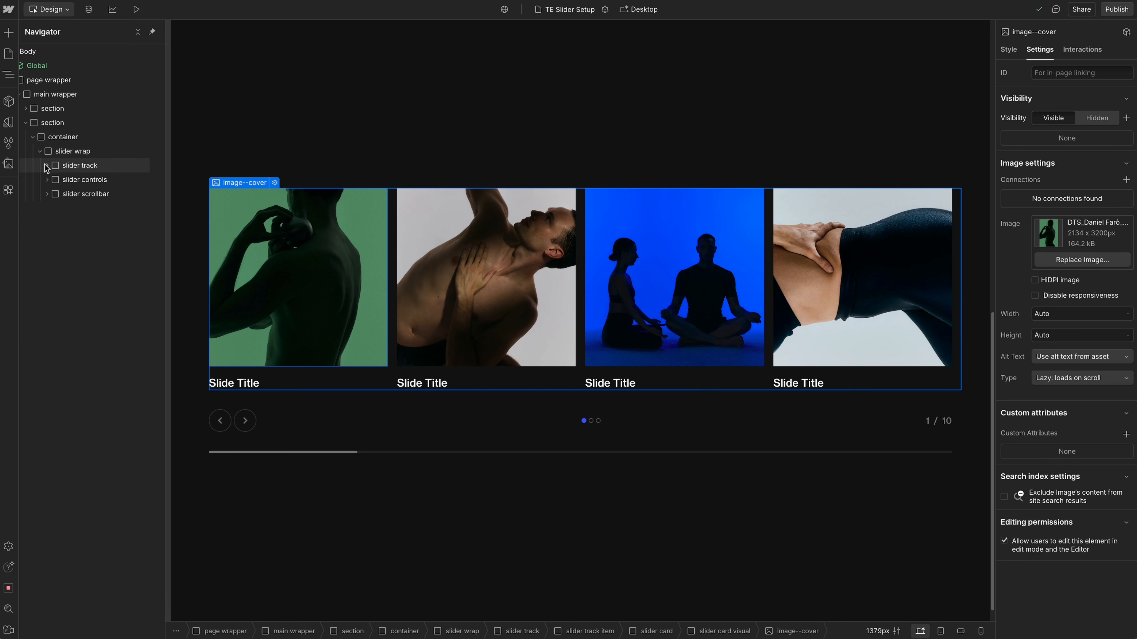
click(63, 154)
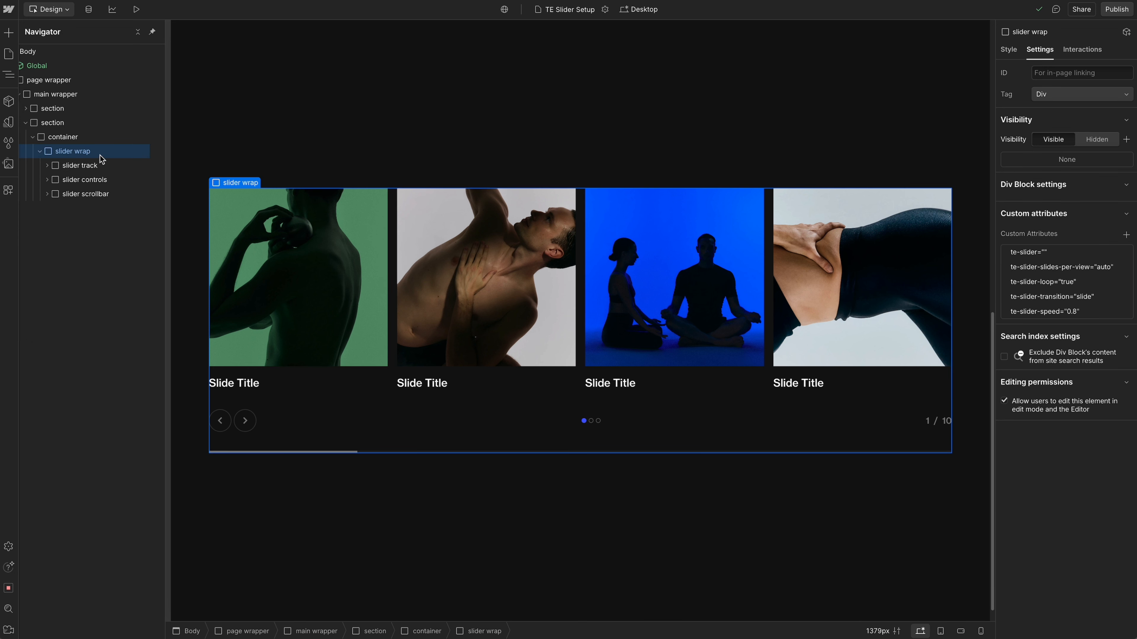
click(9, 32)
click(52, 549)
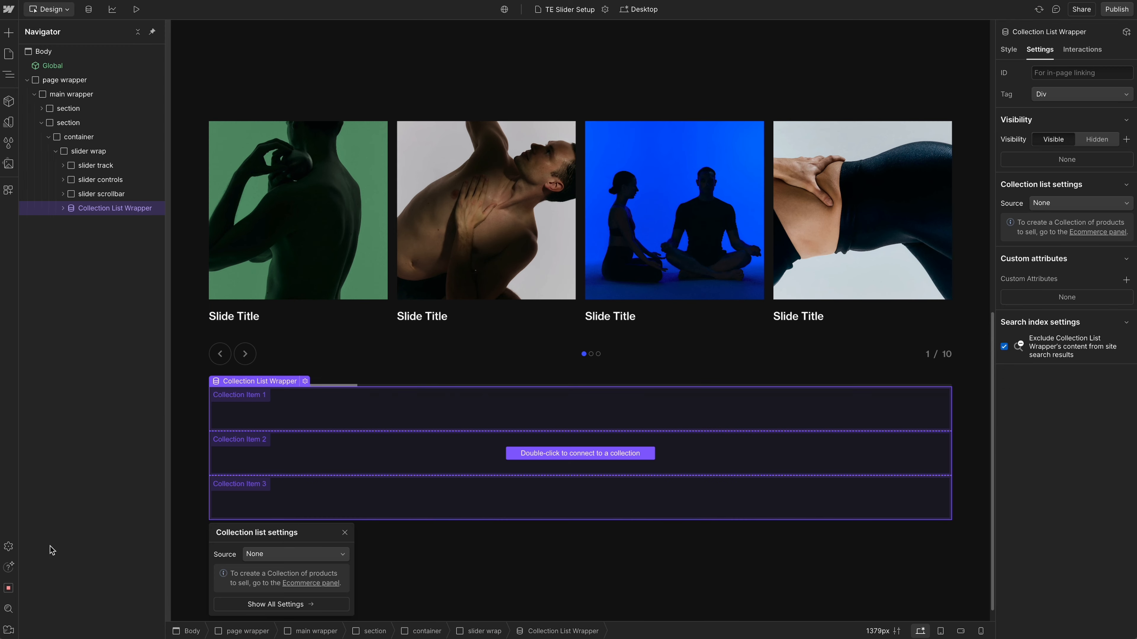
click(1077, 203)
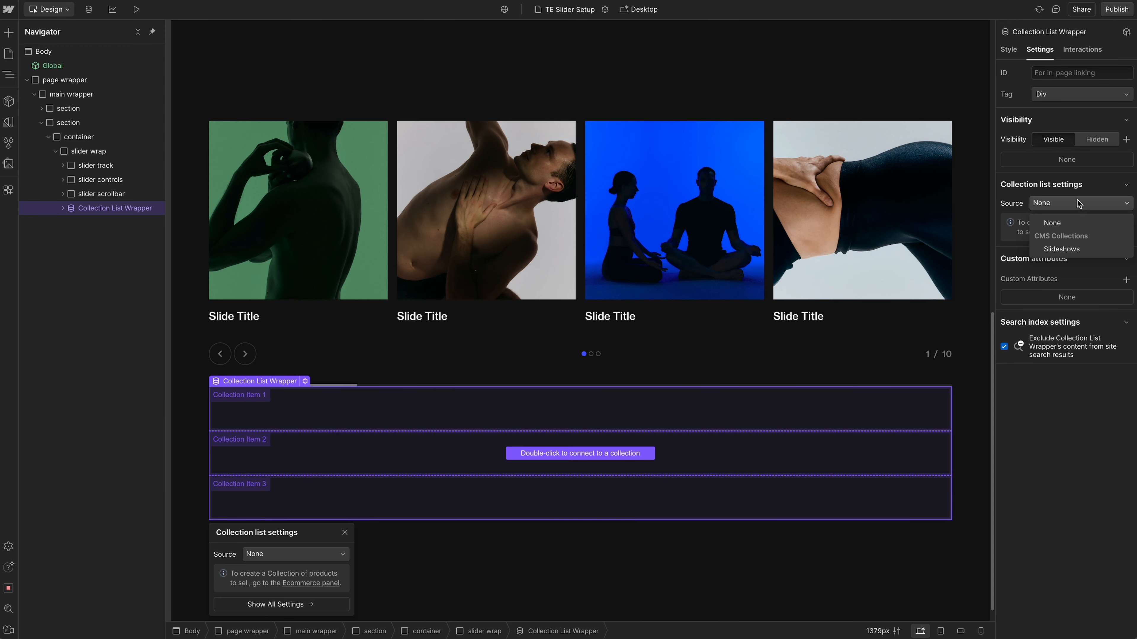
click(1085, 250)
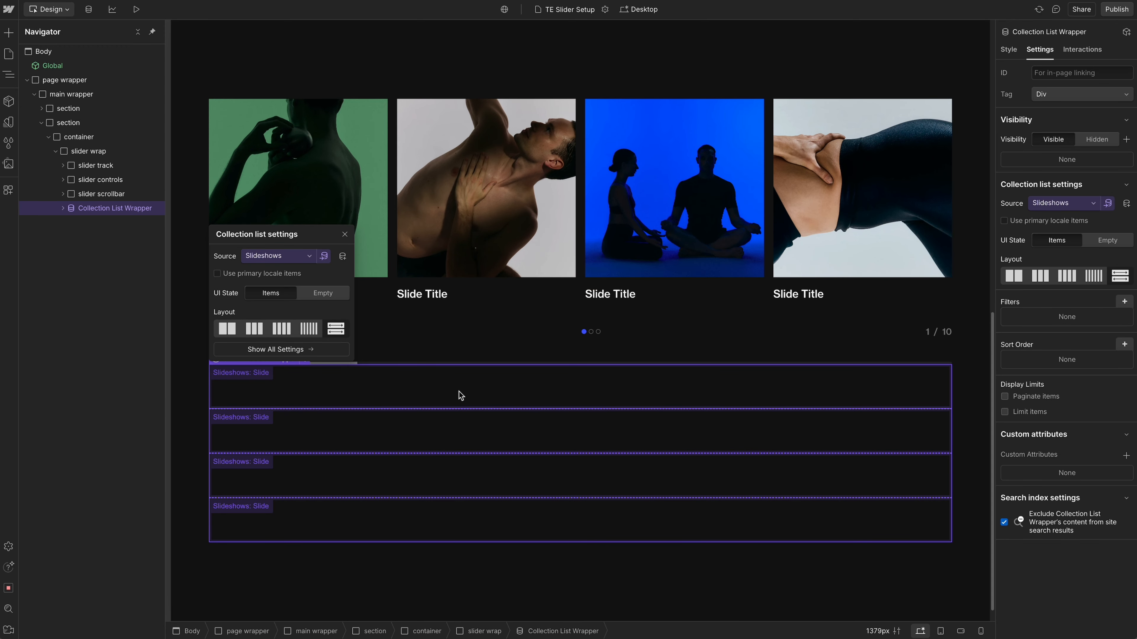
Step: Apply the existing slider track class to the Collection List inside the new Collection List Wrapper
click(95, 165)
click(1008, 50)
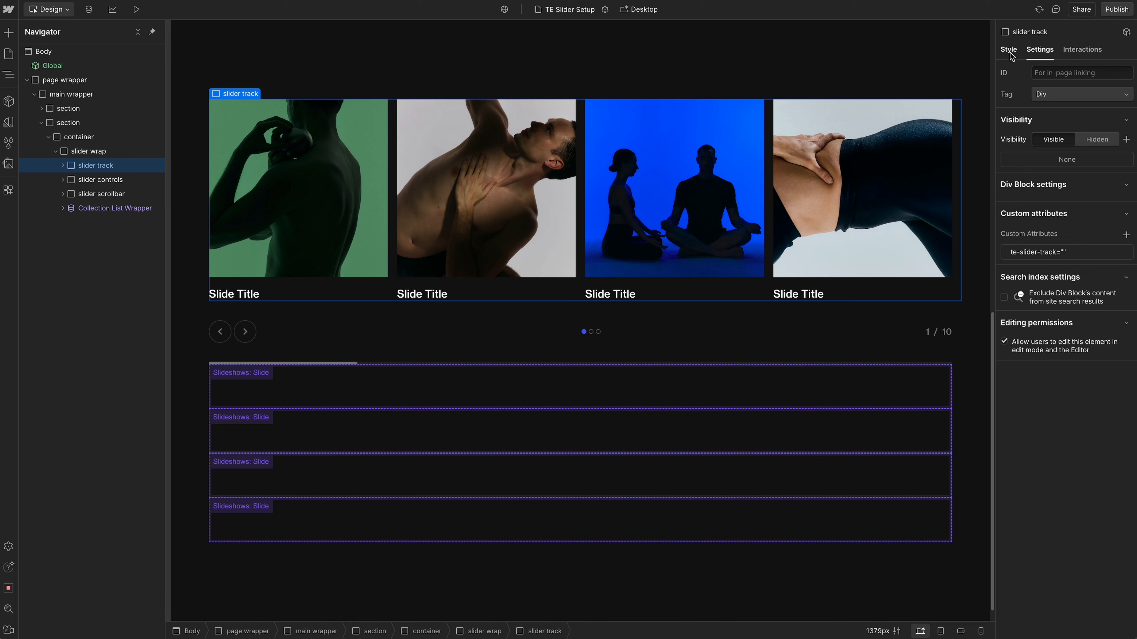
click(498, 428)
click(107, 222)
click(1049, 87)
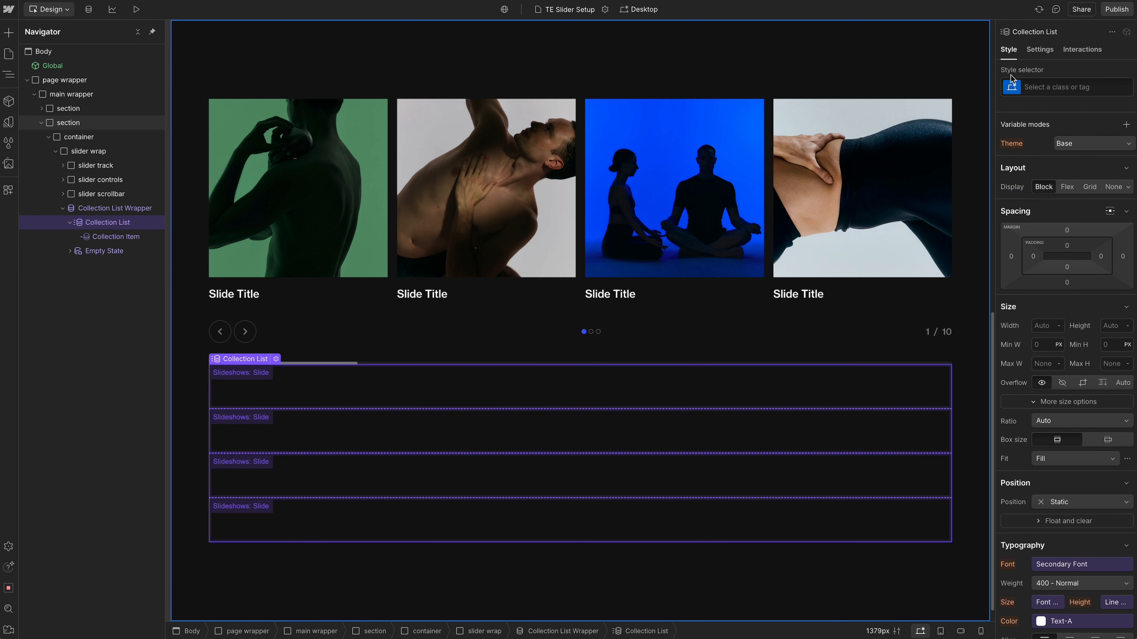
text(slider track)
key(Return)
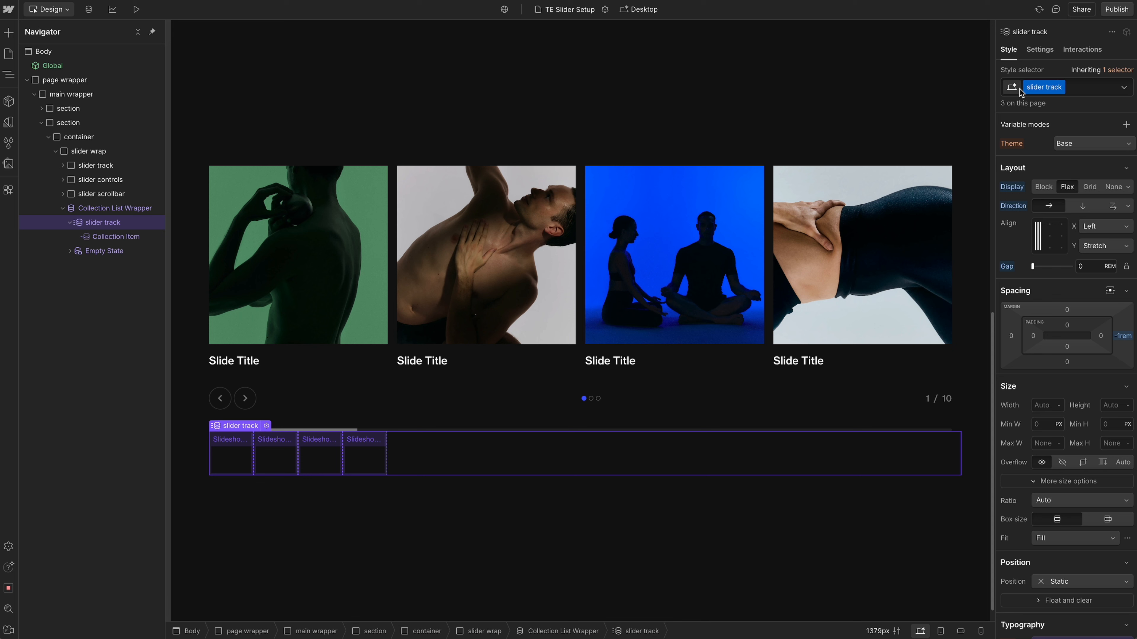
Step: Add the te-slider-track custom attribute with an empty value to the Collection List, matching the static slider track
click(1039, 50)
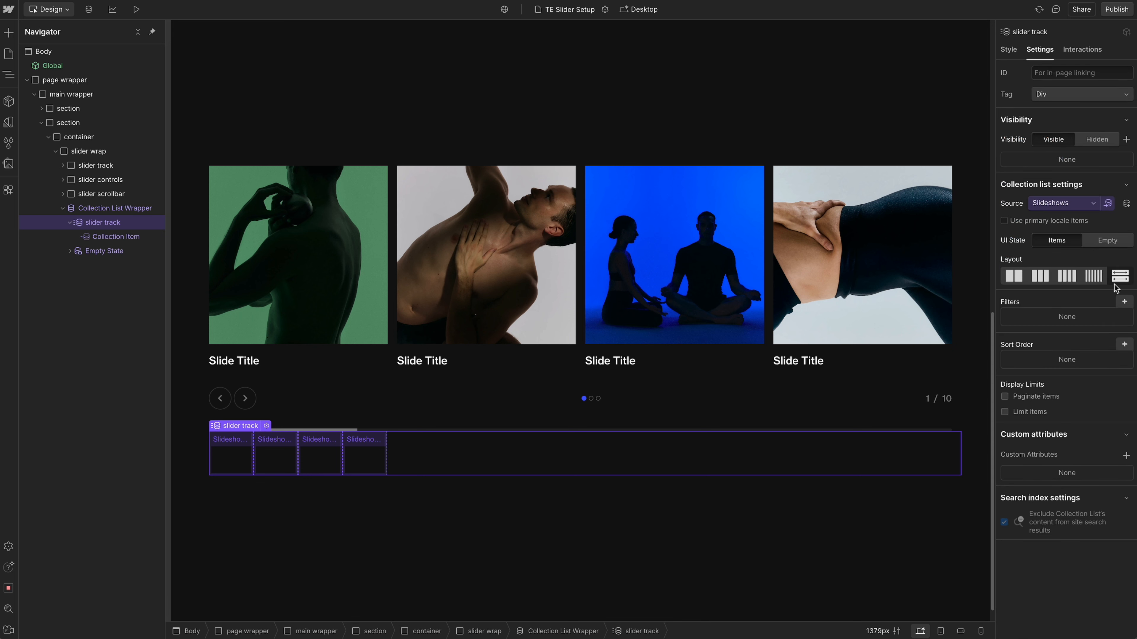
click(1127, 456)
text(te-slider-track)
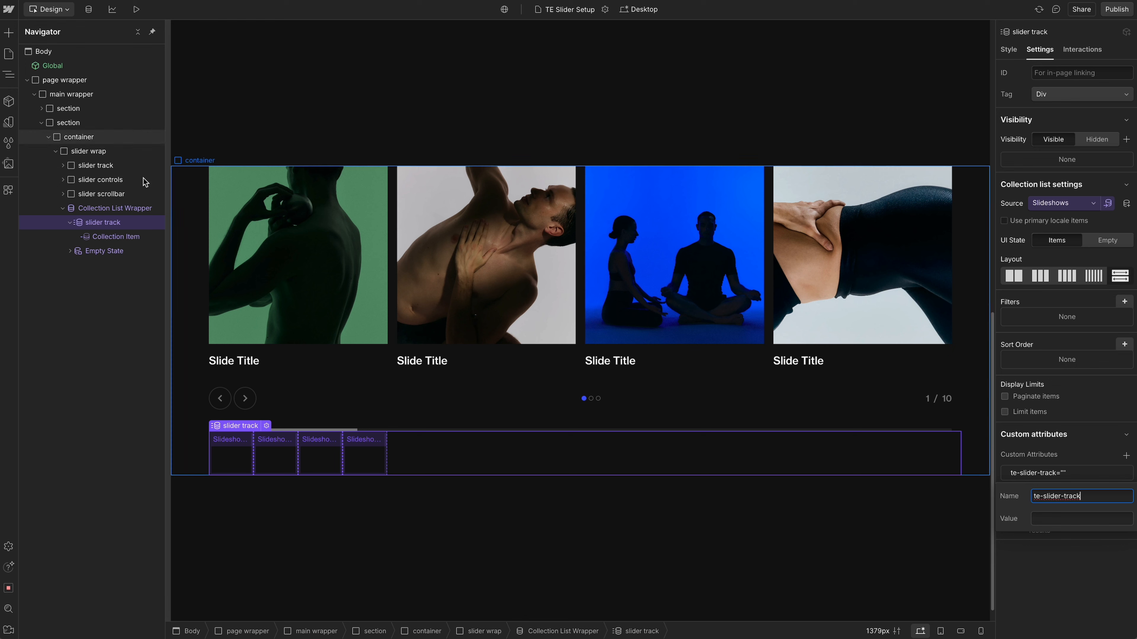
click(128, 169)
click(1022, 252)
click(1022, 252)
Step: Apply the existing slider track item class to the Collection Item in the Slideshows list
click(63, 165)
click(67, 180)
click(223, 445)
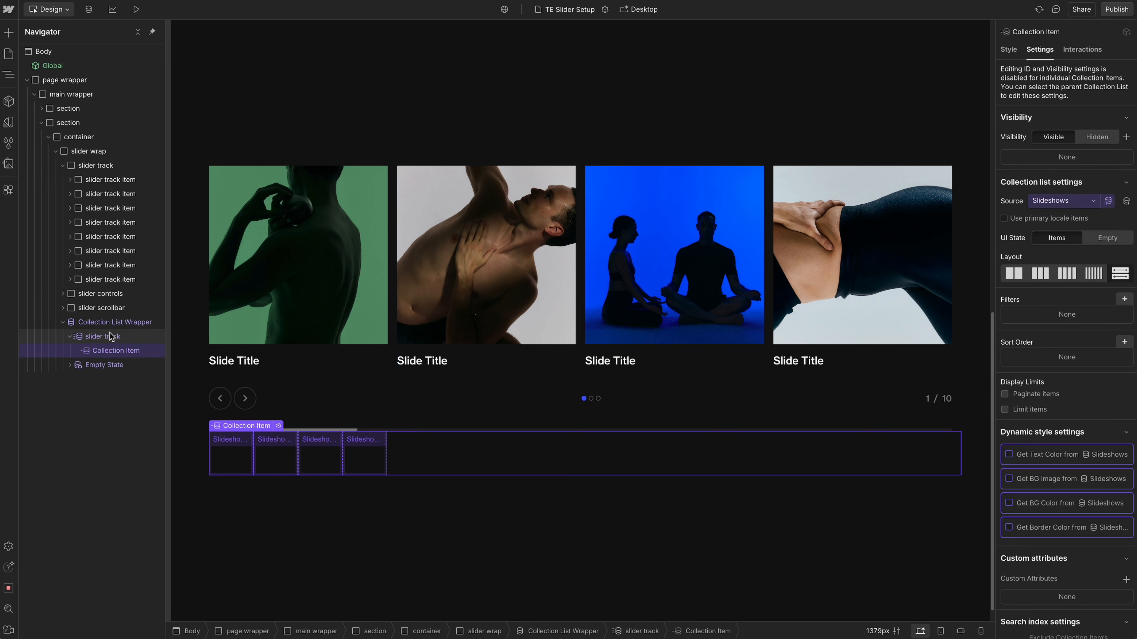
click(1008, 49)
click(1058, 88)
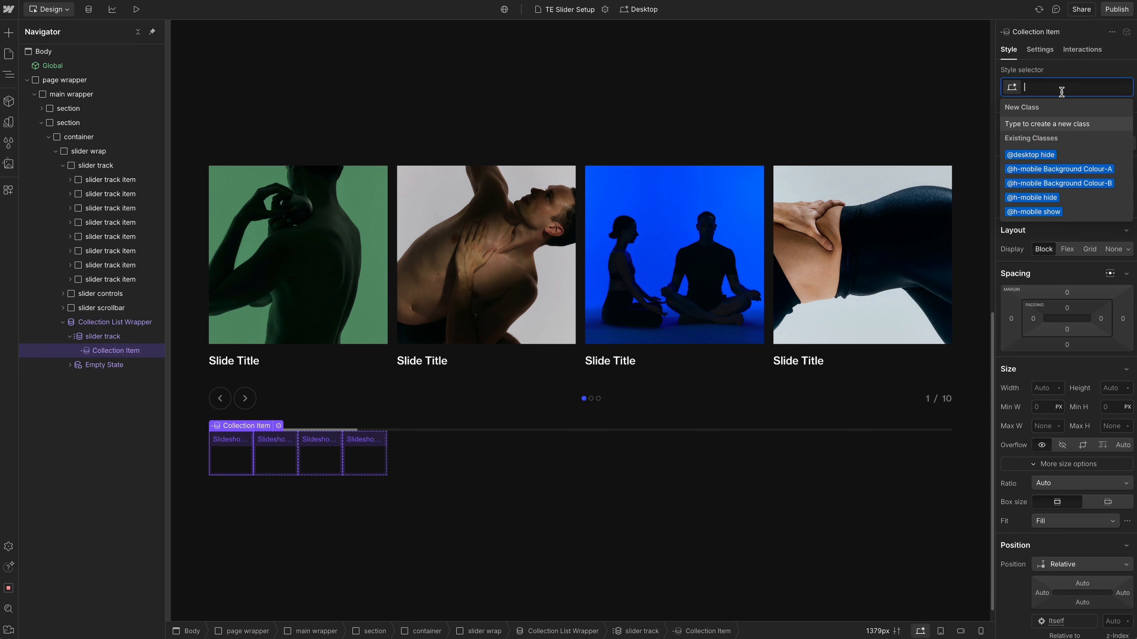
text(slider track item)
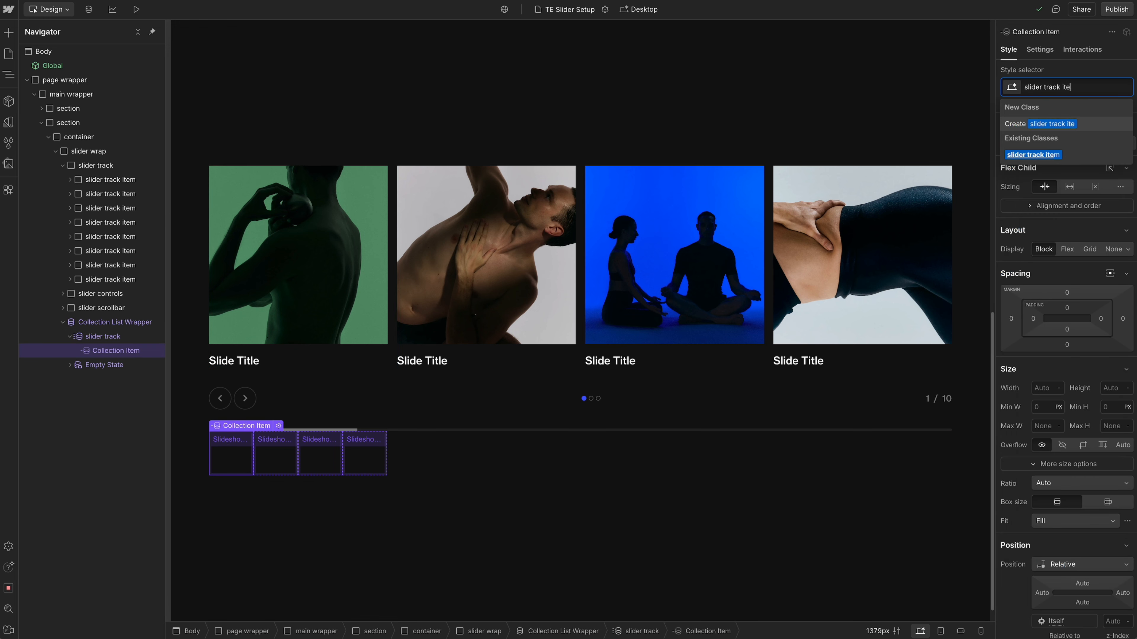
key(Return)
Step: Copy the slider card from the first static slider track item into the collection's slider track item
click(70, 180)
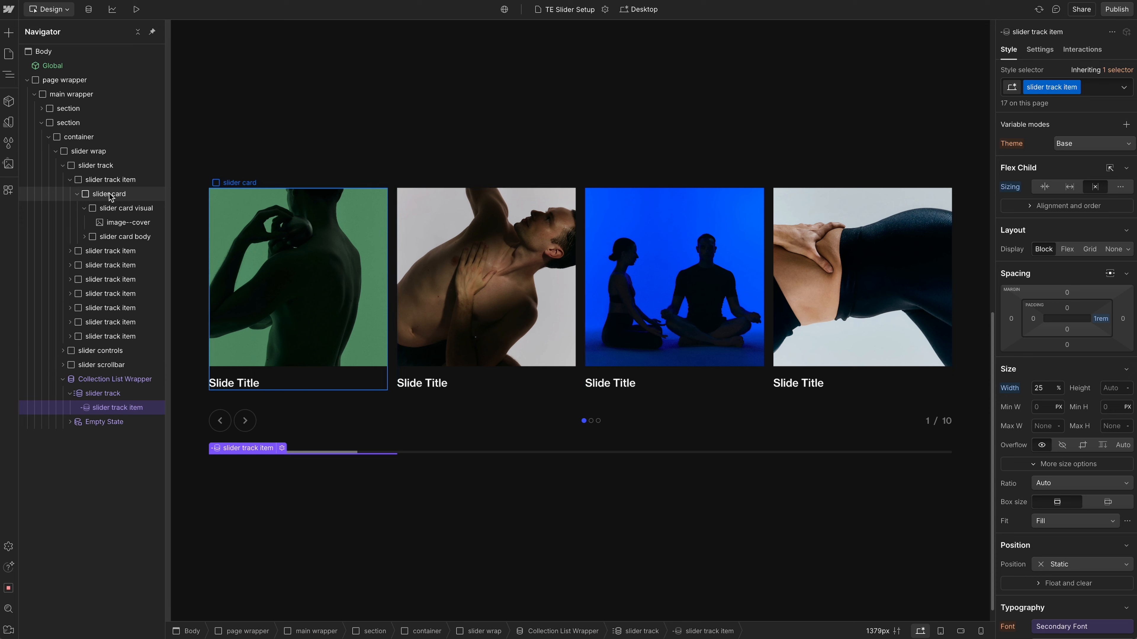
click(109, 194)
click(115, 407)
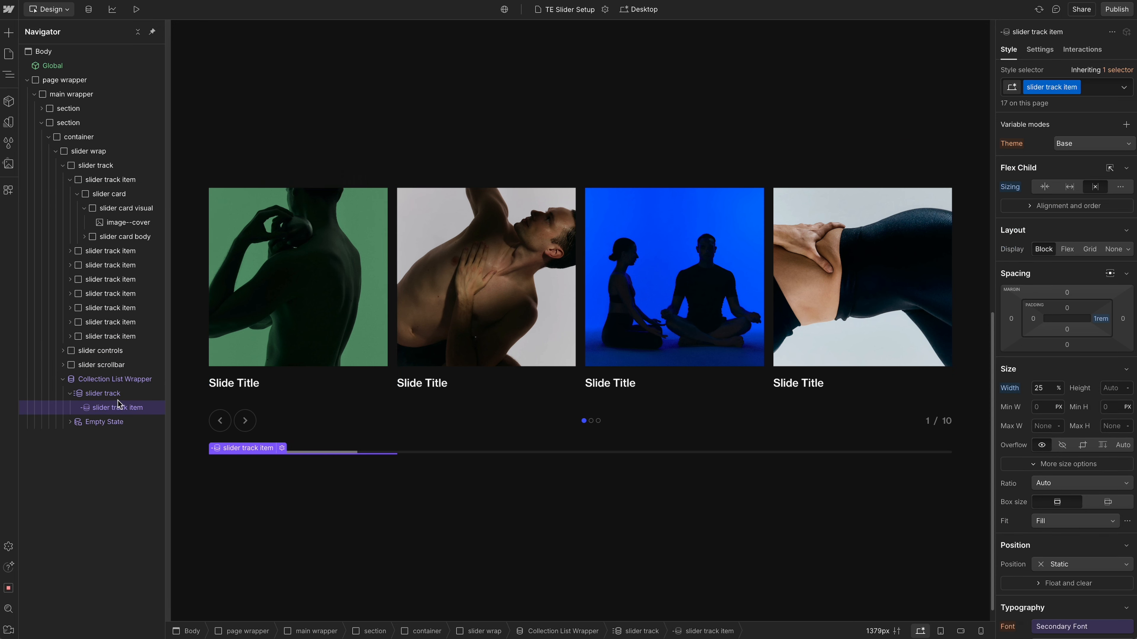
Step: Delete the static slider track and move the Collection List Wrapper above the slider controls, checking the slider attributes are in place
click(62, 166)
click(82, 167)
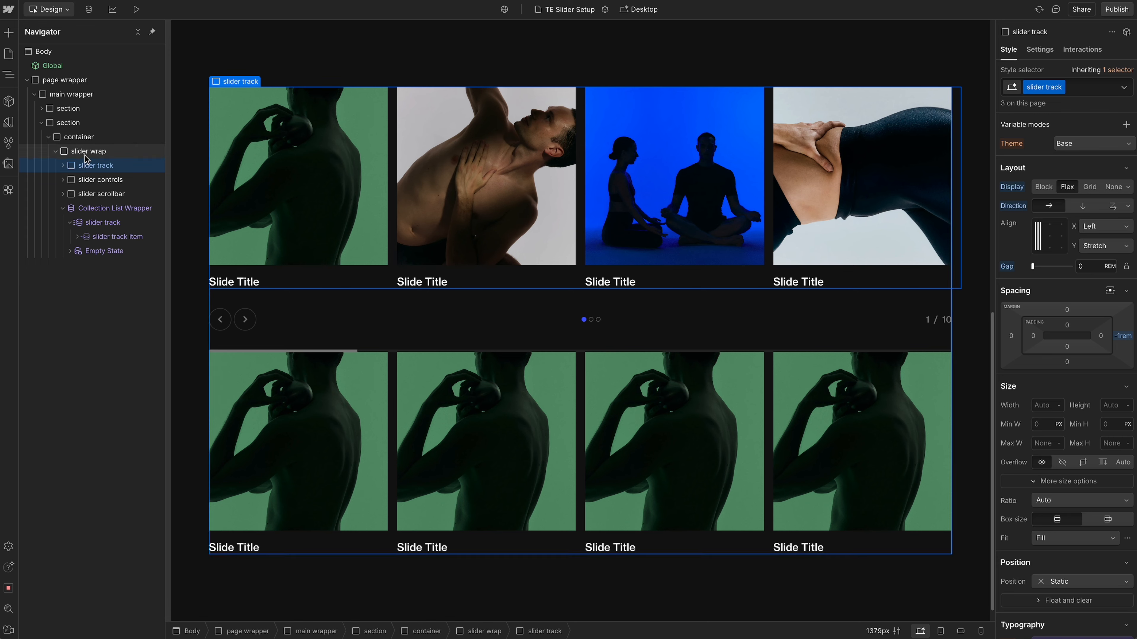
key(Delete)
drag(88, 194, 96, 154)
click(96, 153)
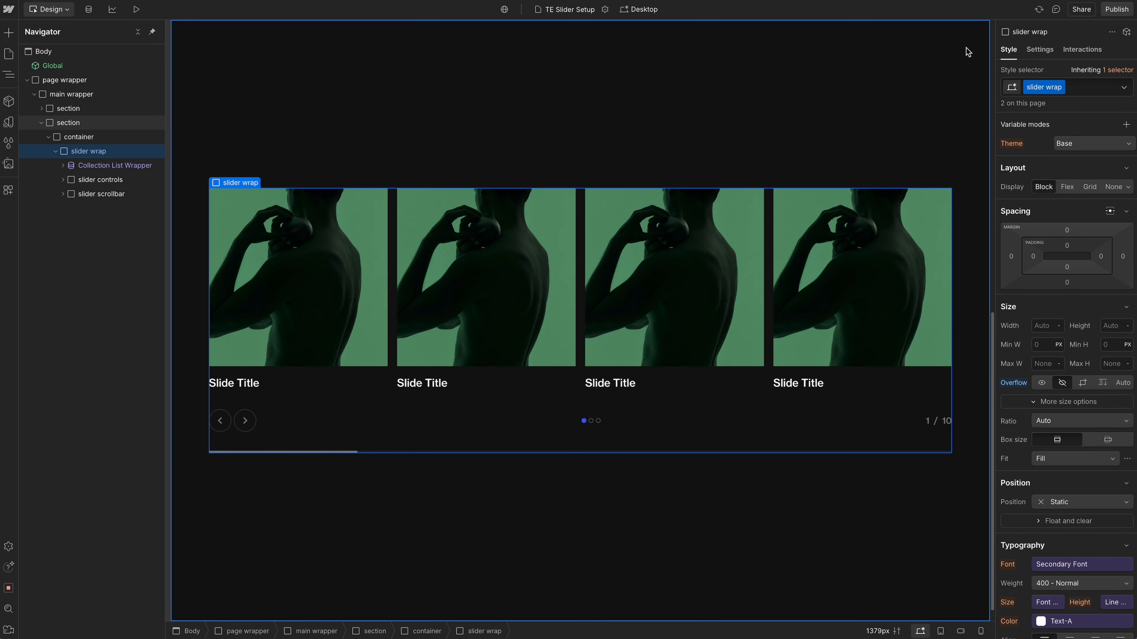
click(1041, 47)
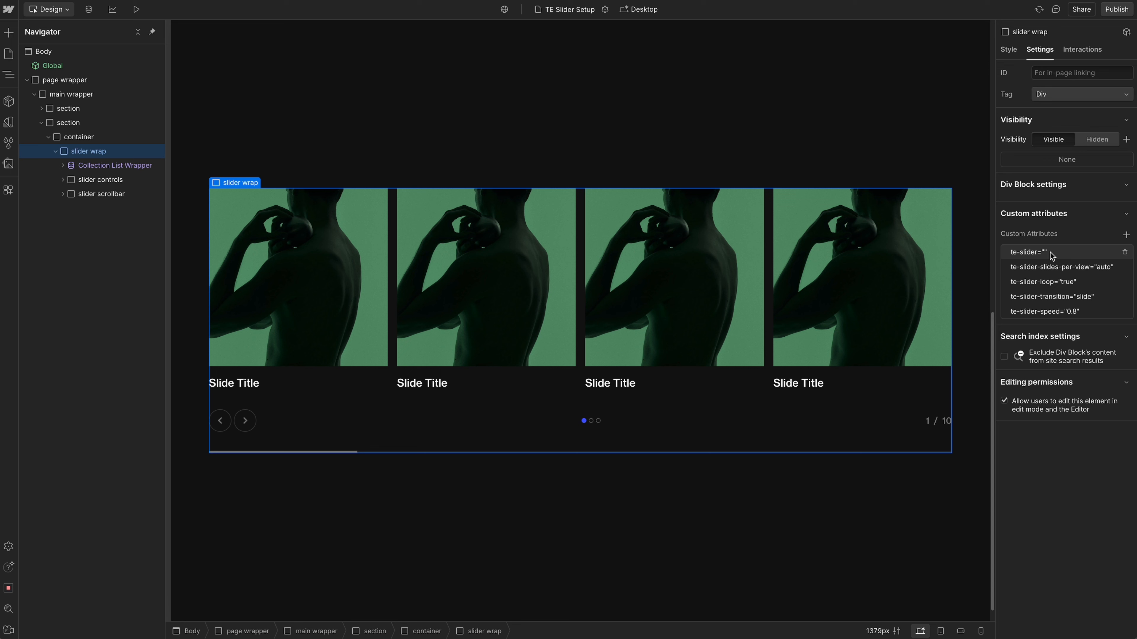
click(96, 166)
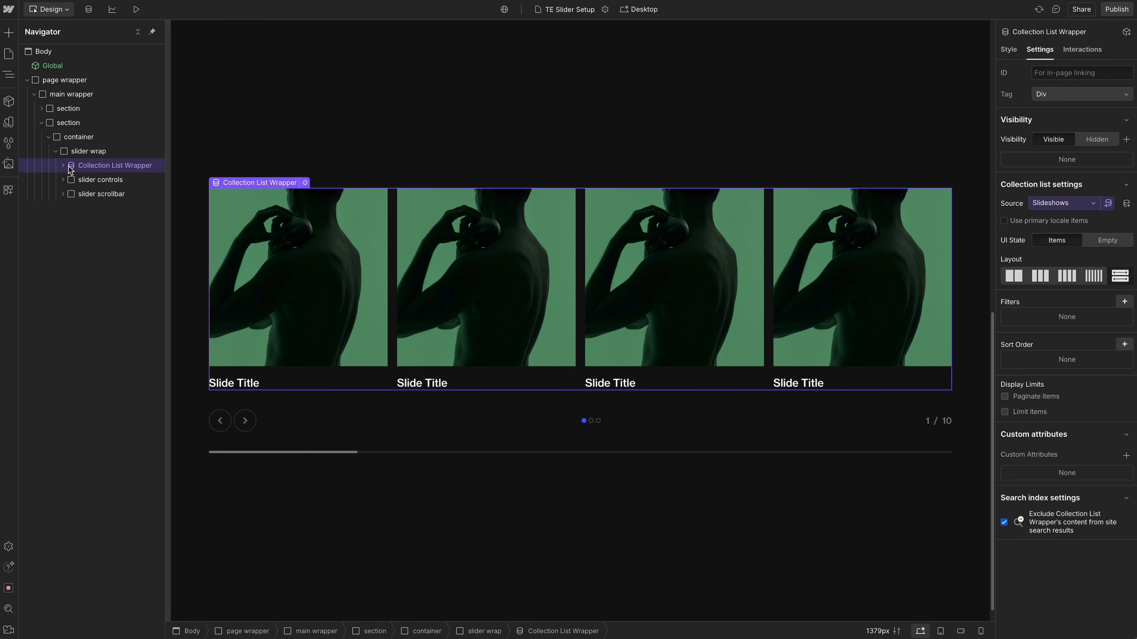
click(94, 183)
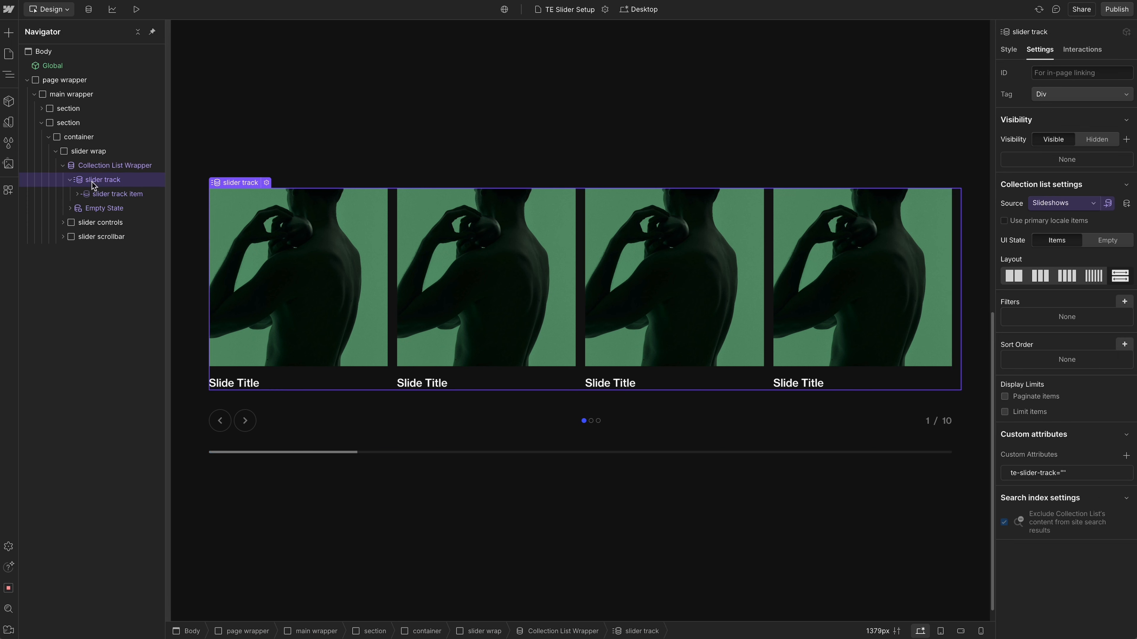
Step: Bind the image-cover element in the collection's slider card to the Image field of Slideshows
click(277, 249)
click(1033, 217)
click(1045, 256)
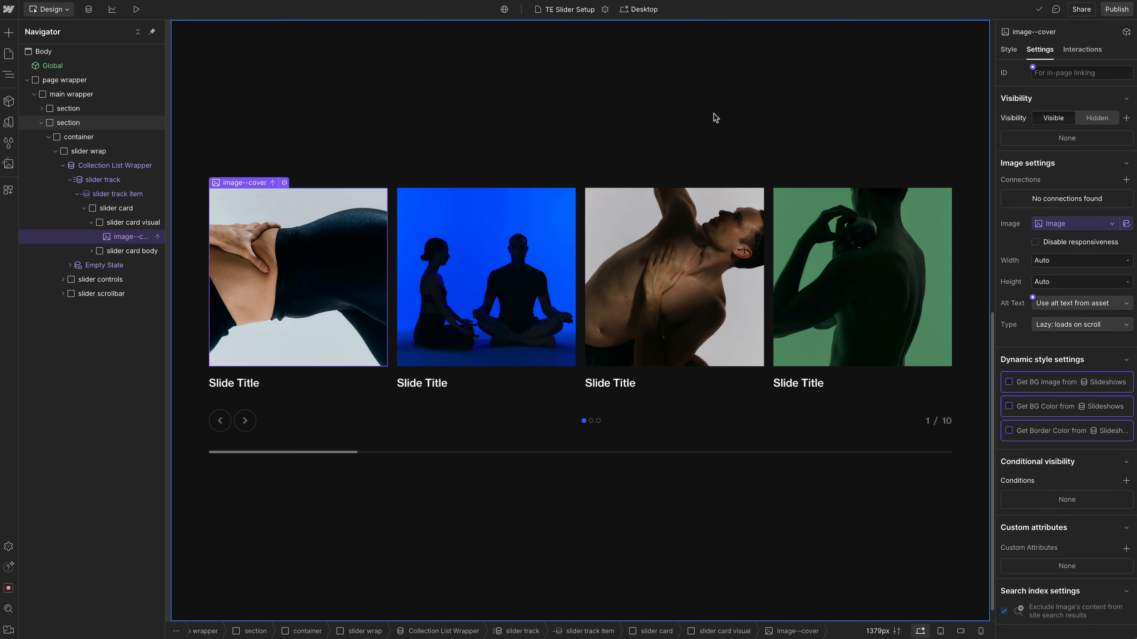
click(710, 118)
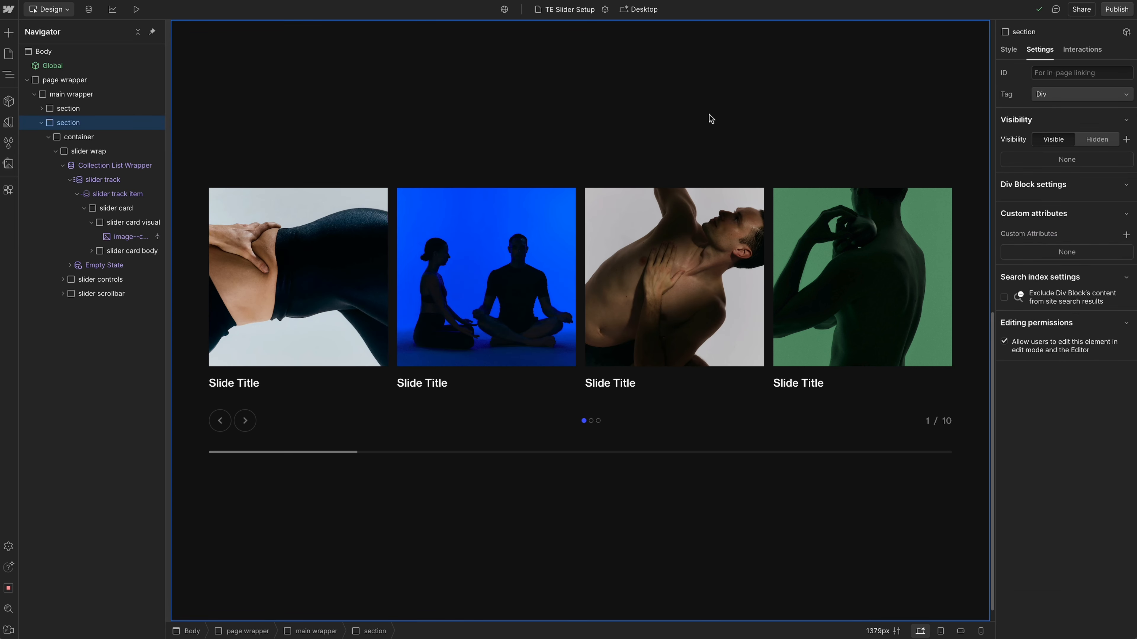
Step: Publish the site and view the CMS-driven slider on the live page, dragging the static slider above it back to its first slides
click(88, 10)
click(66, 10)
click(1117, 8)
click(1088, 192)
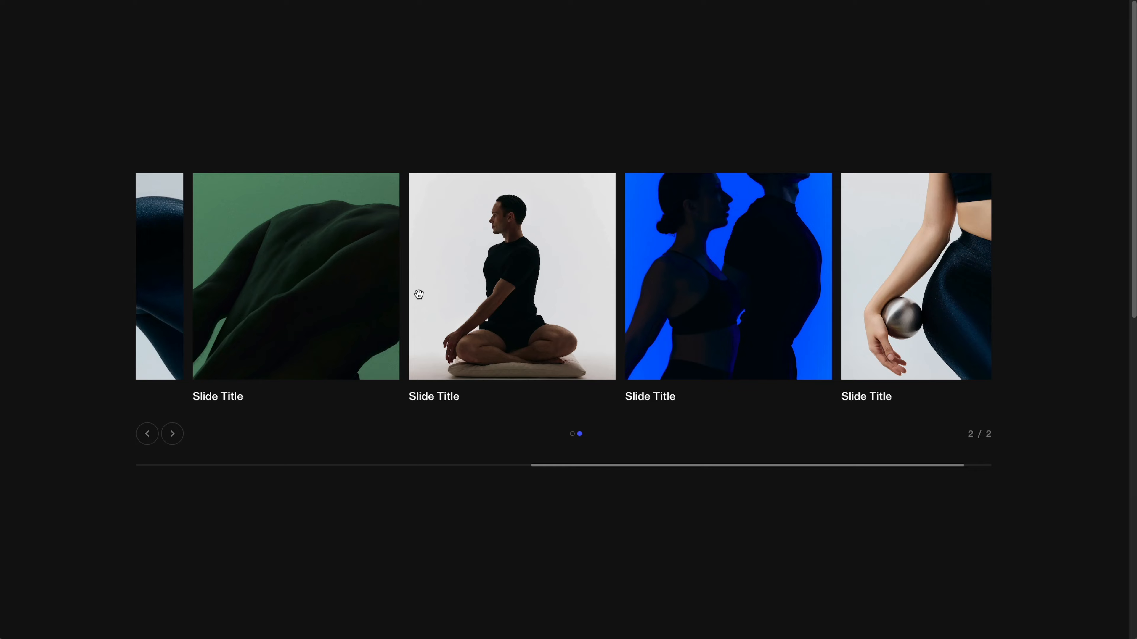
drag(418, 294, 759, 315)
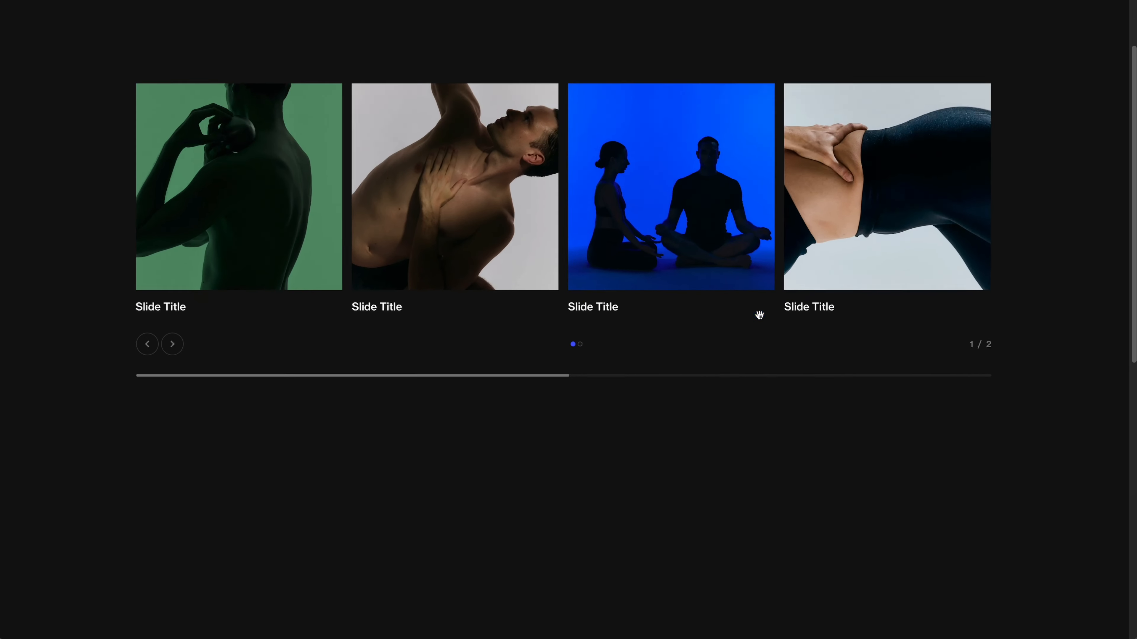
scroll(756, 315, down, 10)
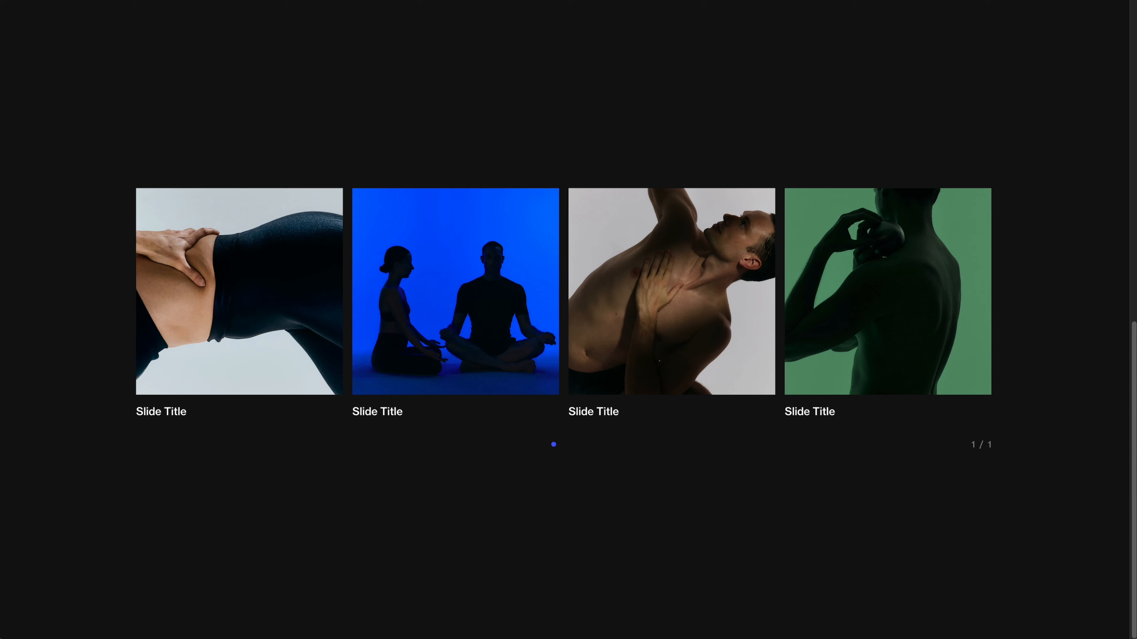
Step: Switch back to the Webflow Designer and open the first slide item in the Slideshows CMS collection
key(ctrl+shift+Tab)
click(216, 127)
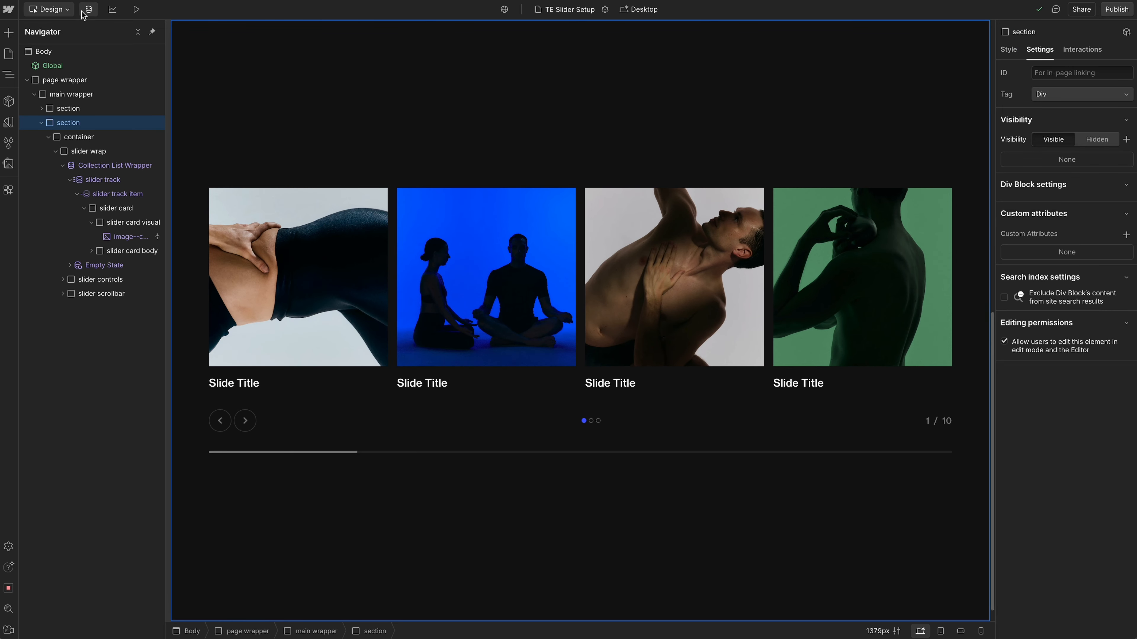
click(88, 9)
click(293, 68)
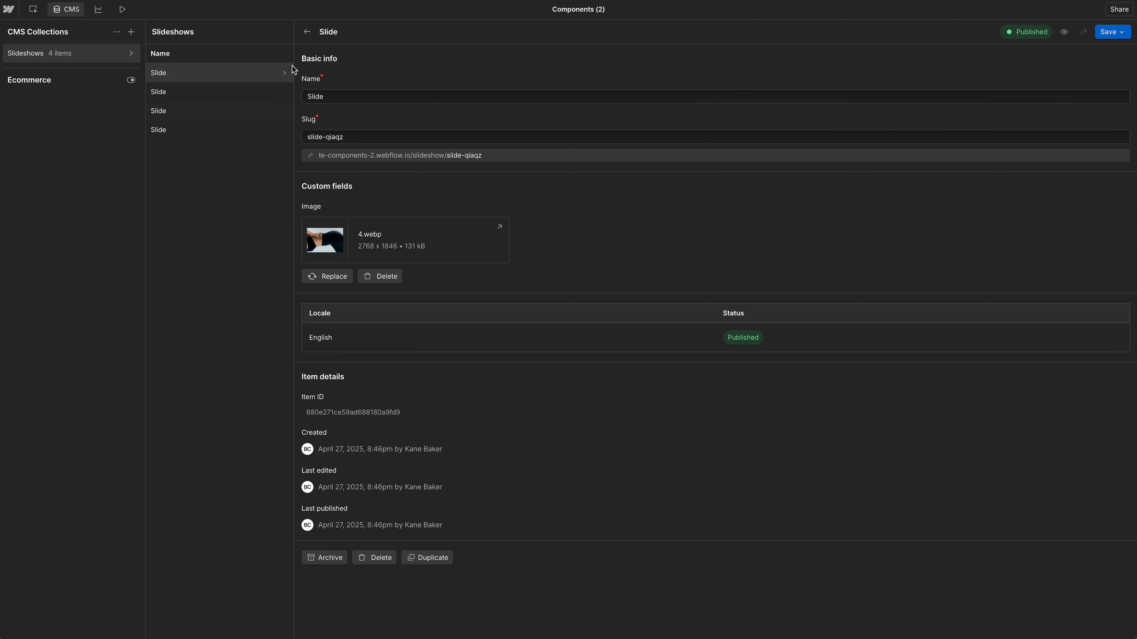